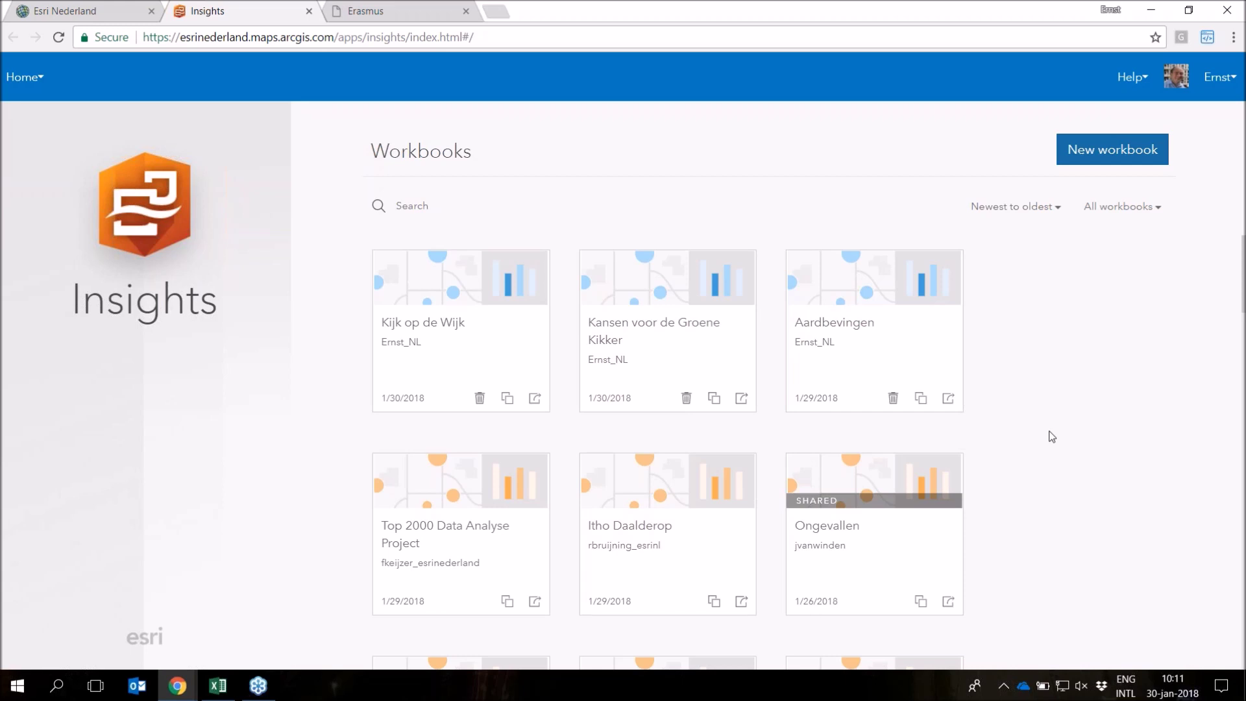
Step: Start a new blank workbook so Add To Page lists the 274 content datasets
mouse_move(884, 520)
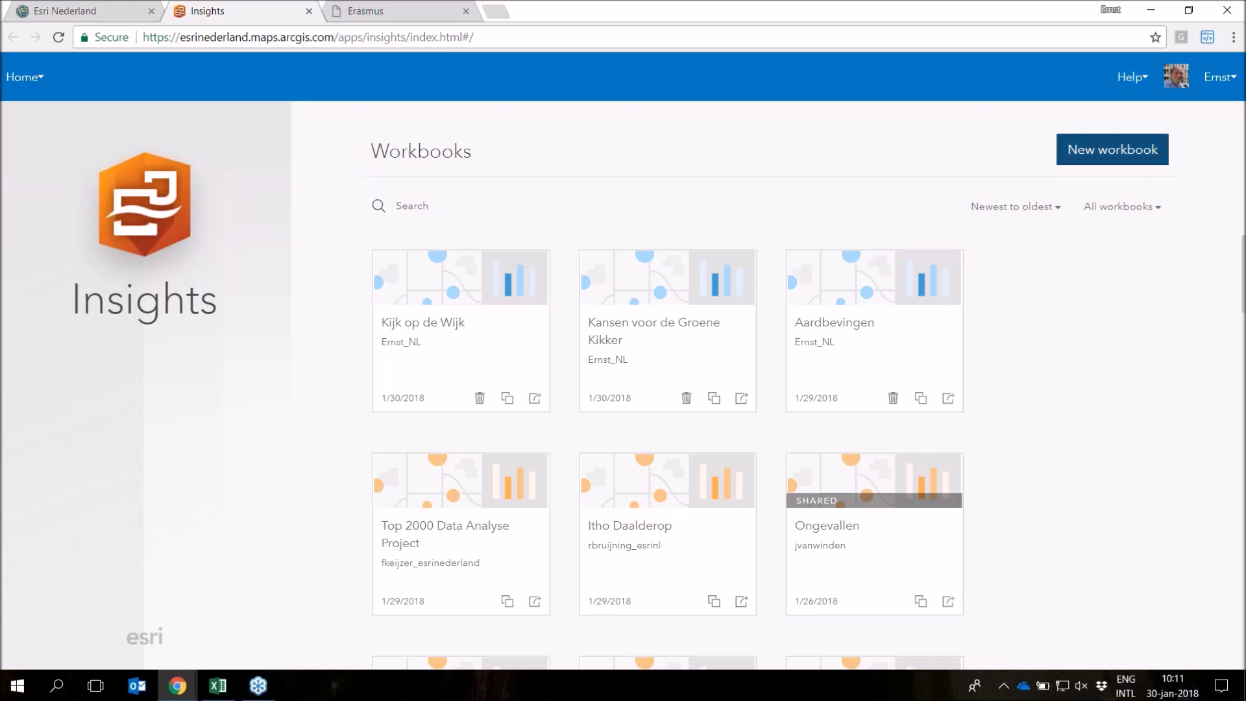
left_click(1123, 153)
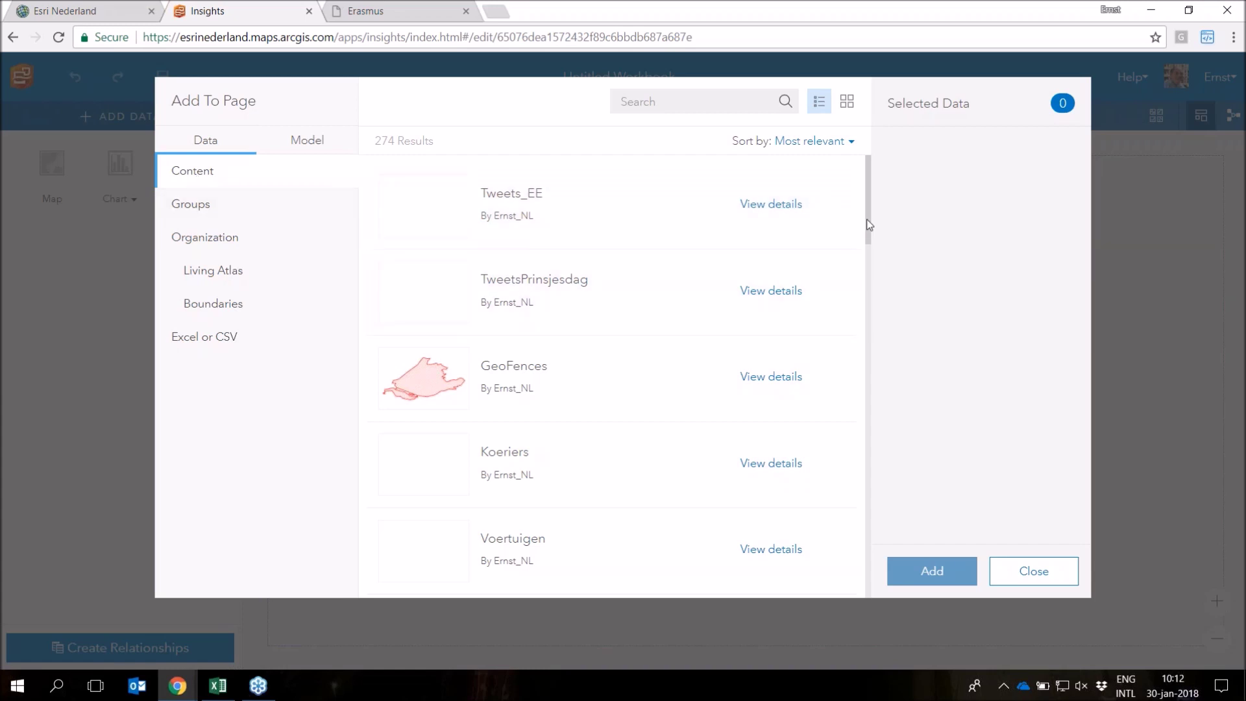
left_click_drag(870, 231, 862, 200)
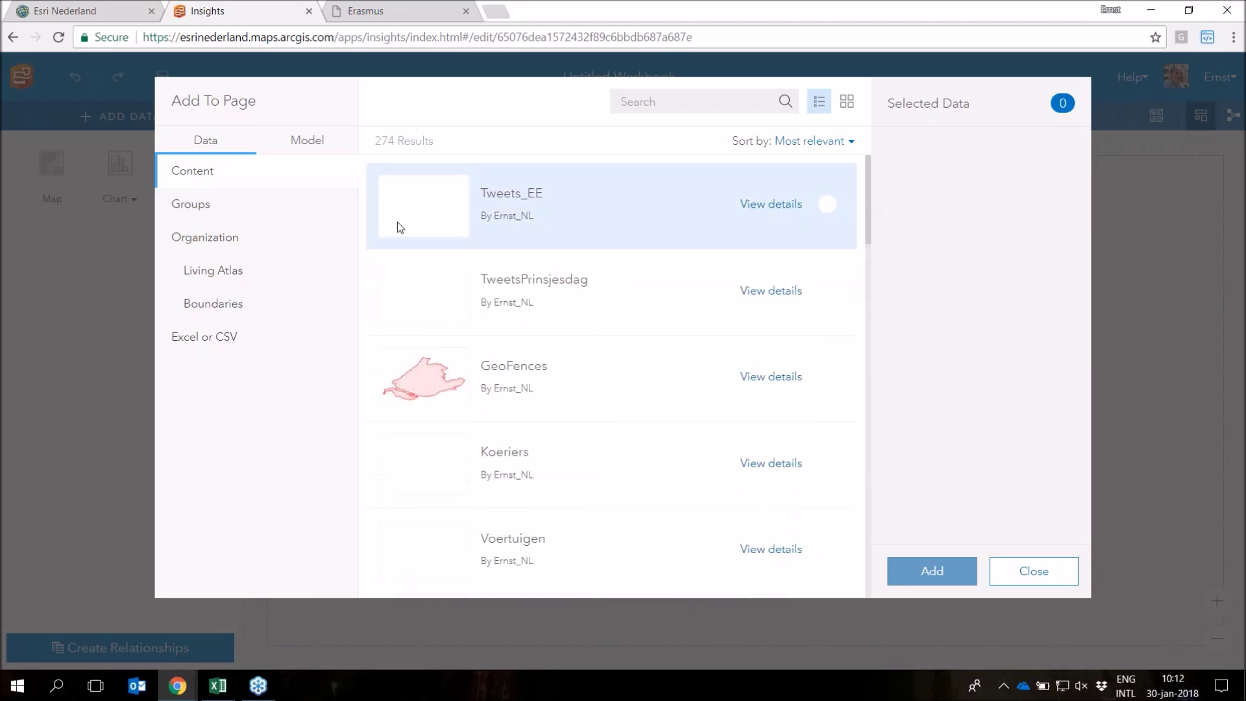
Step: Browse the Groups and Living Atlas data, then switch to the Excel or CSV upload option
left_click(217, 215)
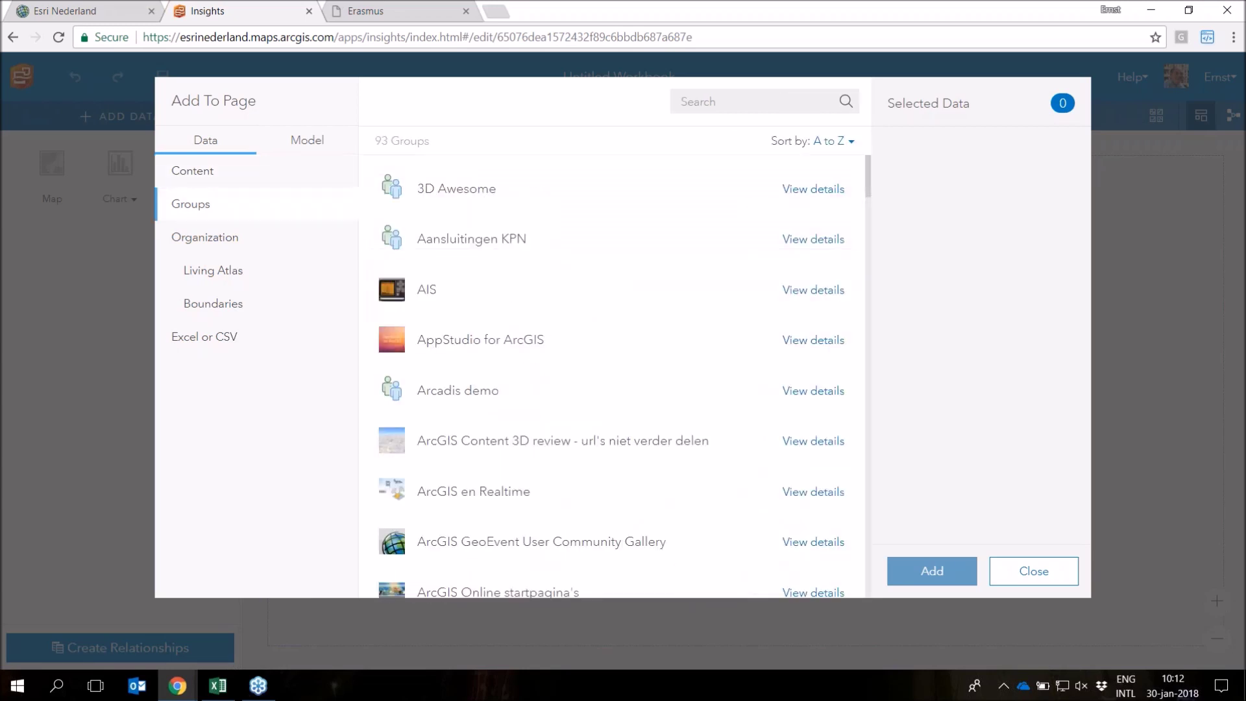
scroll(873, 198, "down", 1)
mouse_move(873, 197)
left_mouse_down()
mouse_move(870, 325)
mouse_move(870, 177)
left_mouse_up()
left_click(234, 271)
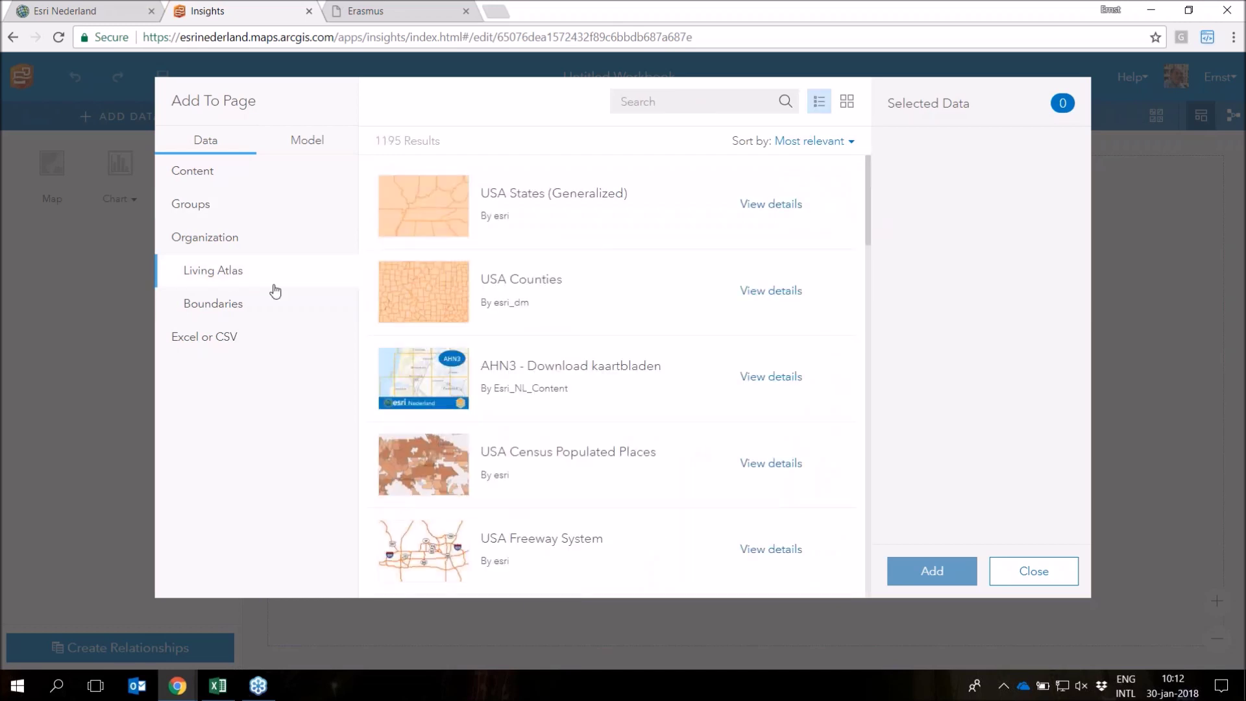
left_click(233, 346)
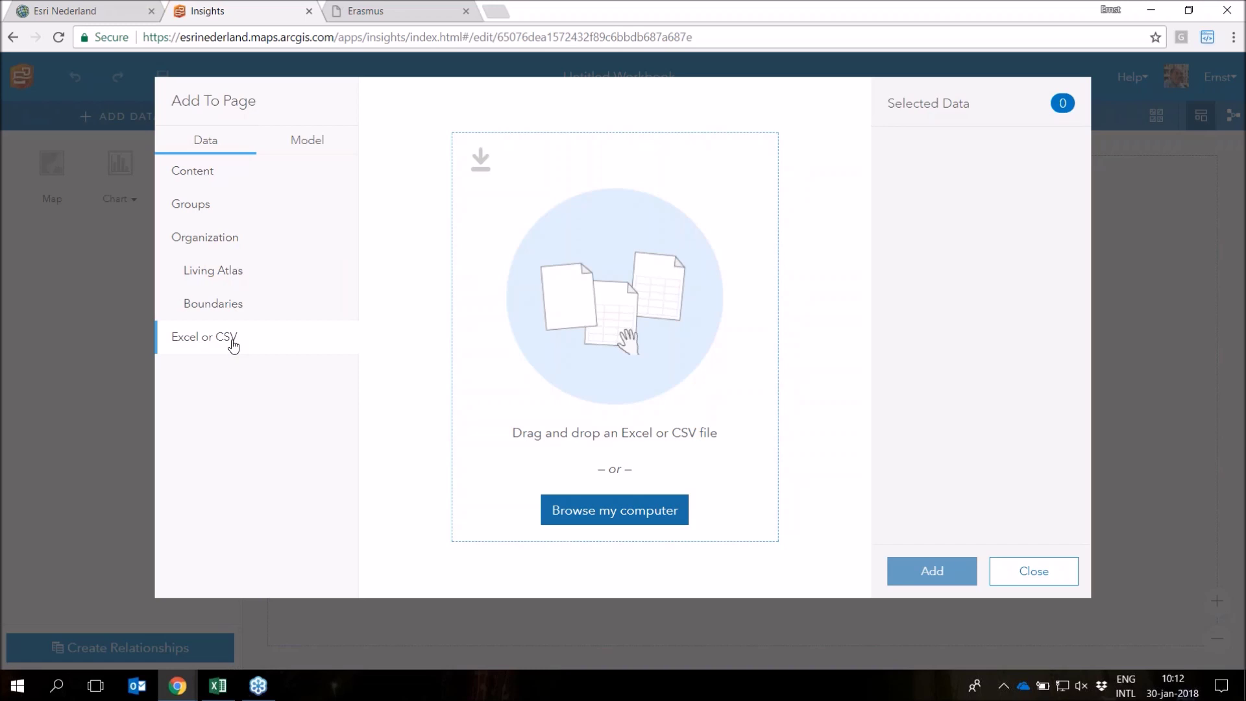
mouse_move(220, 695)
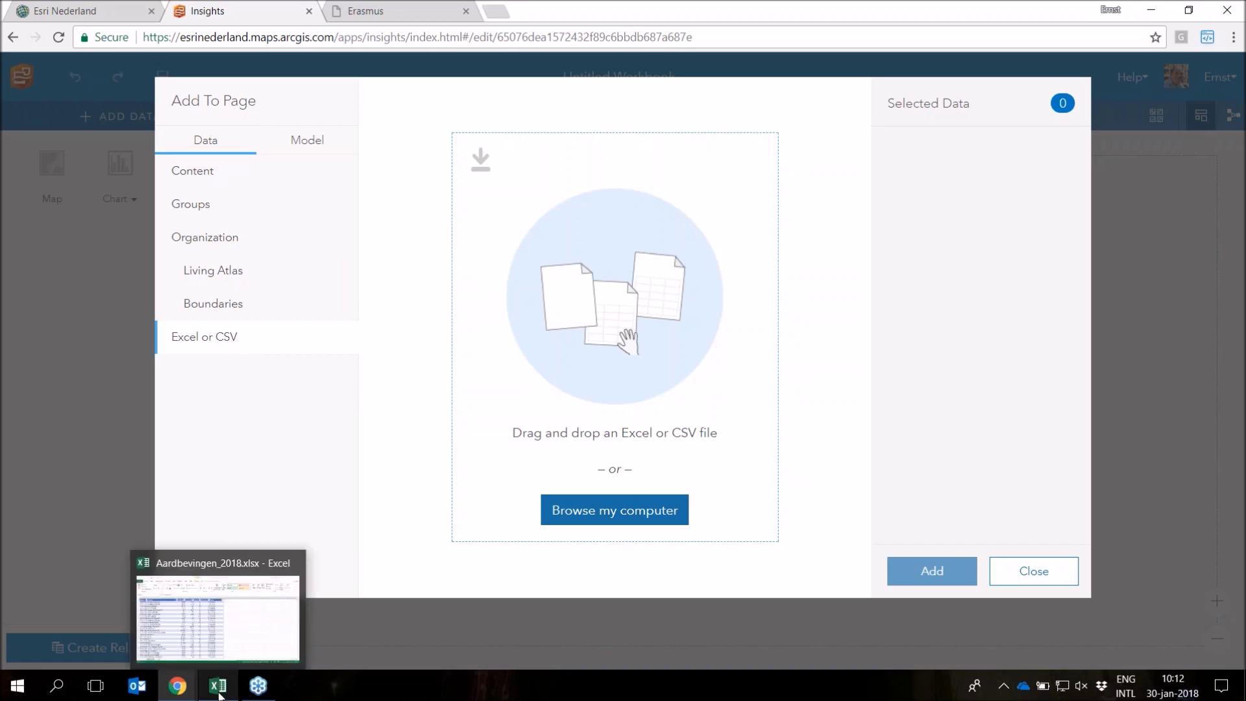
left_click(219, 688)
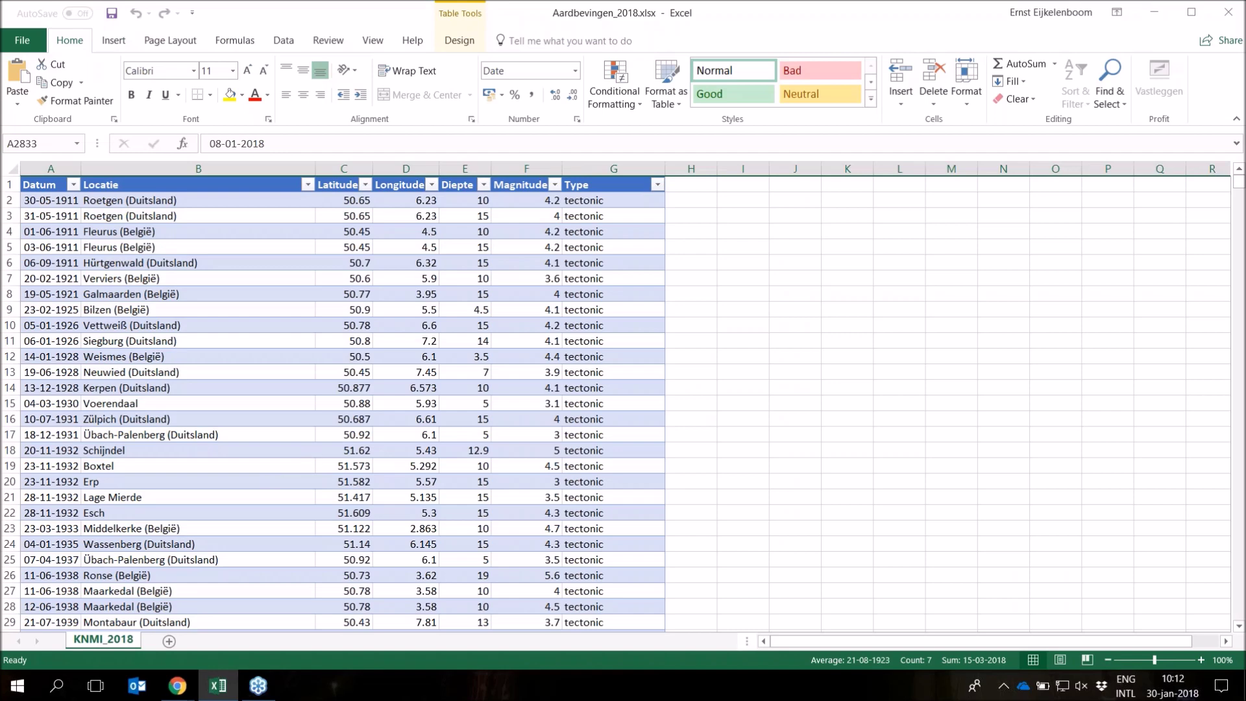
scroll(314, 456, "up", 3)
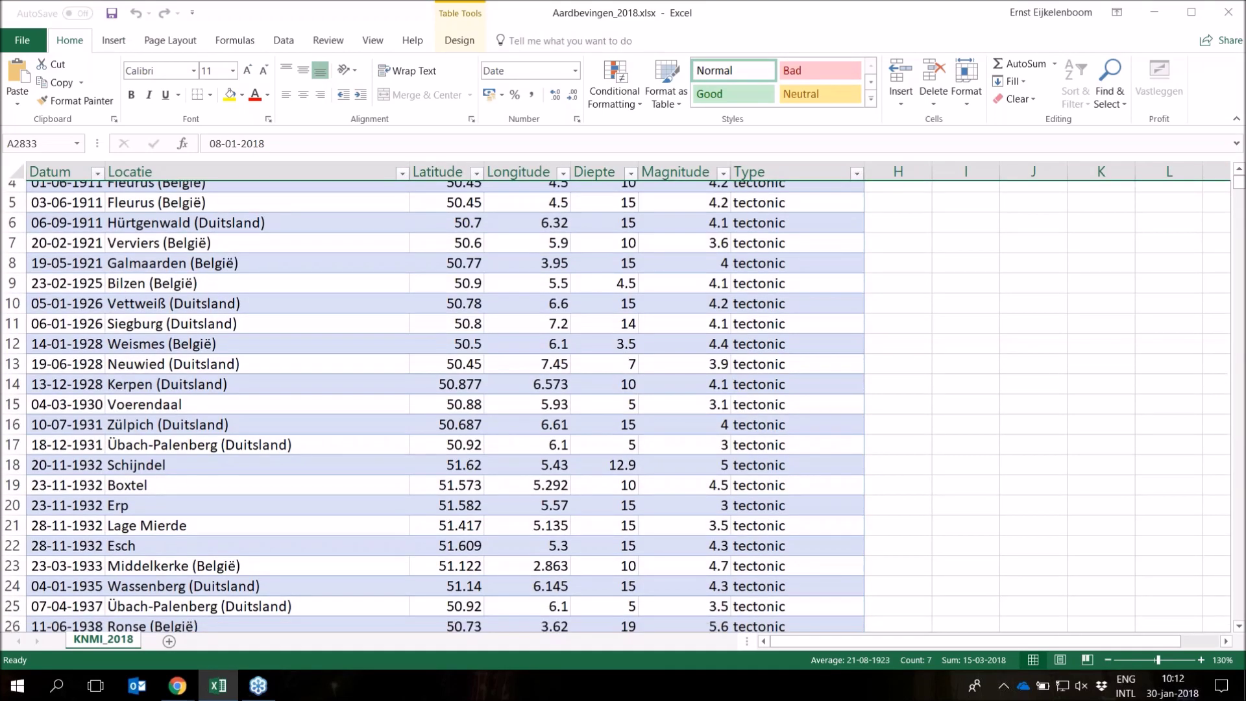
scroll(1238, 185, "down", 4)
left_click_drag(1238, 187, 1238, 613)
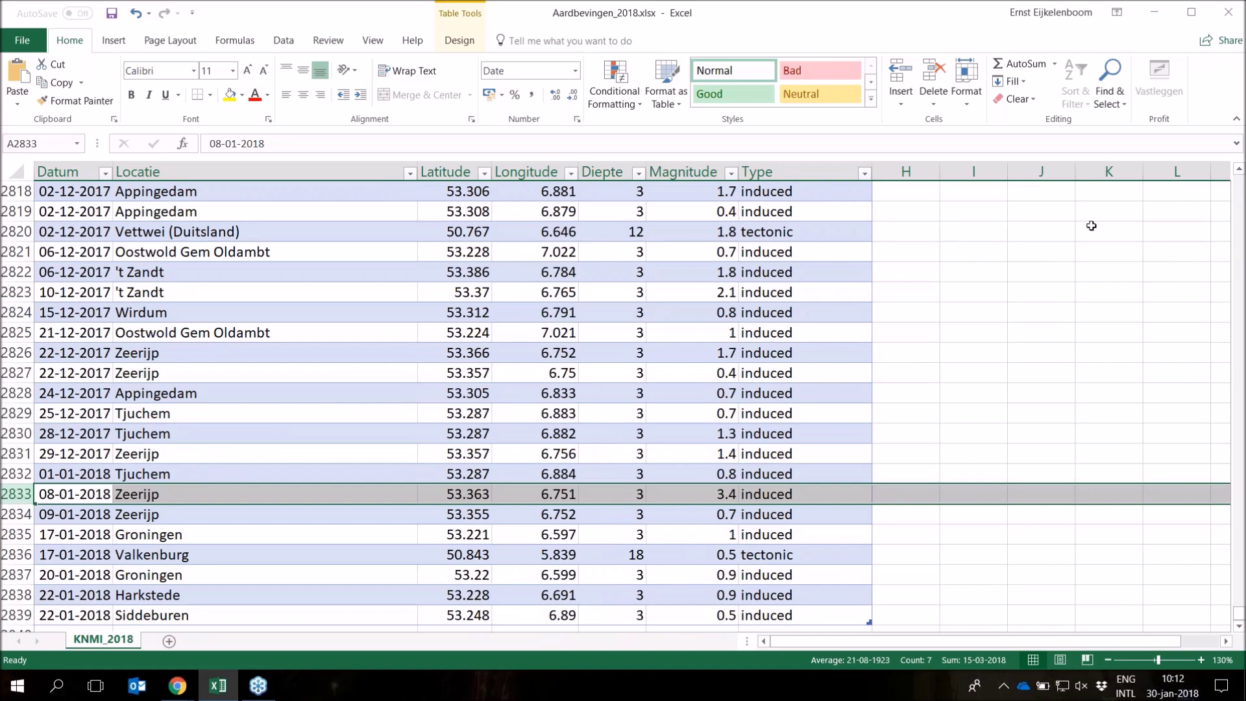
left_click(1156, 12)
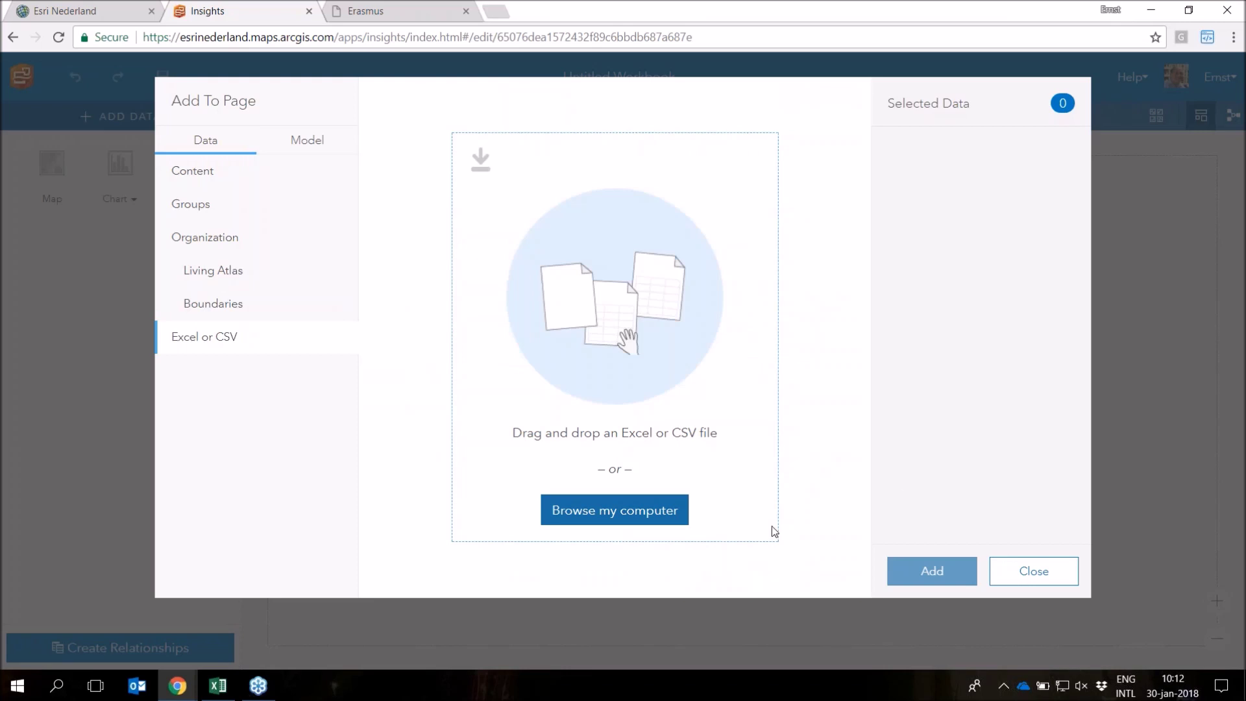
Step: Upload Aardbevingen_2018.xlsx from the computer and add its KNMI_2018.Bevingen sheet
left_click(633, 513)
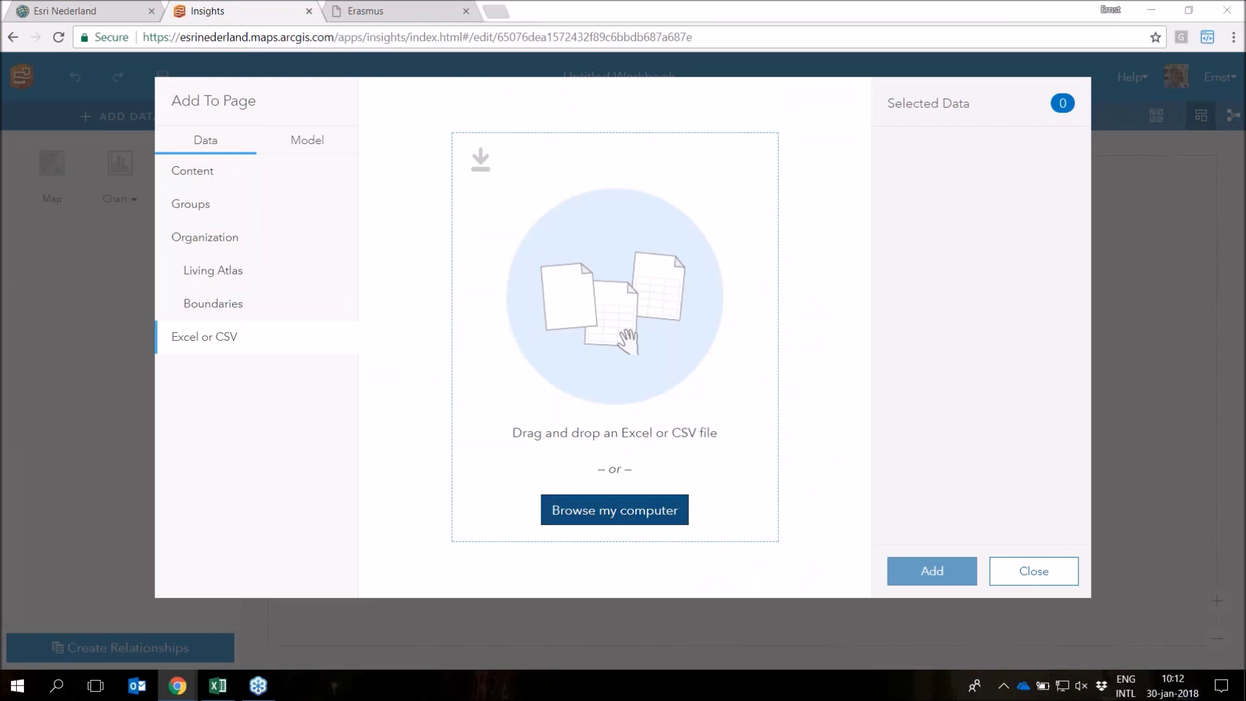
left_click(407, 115)
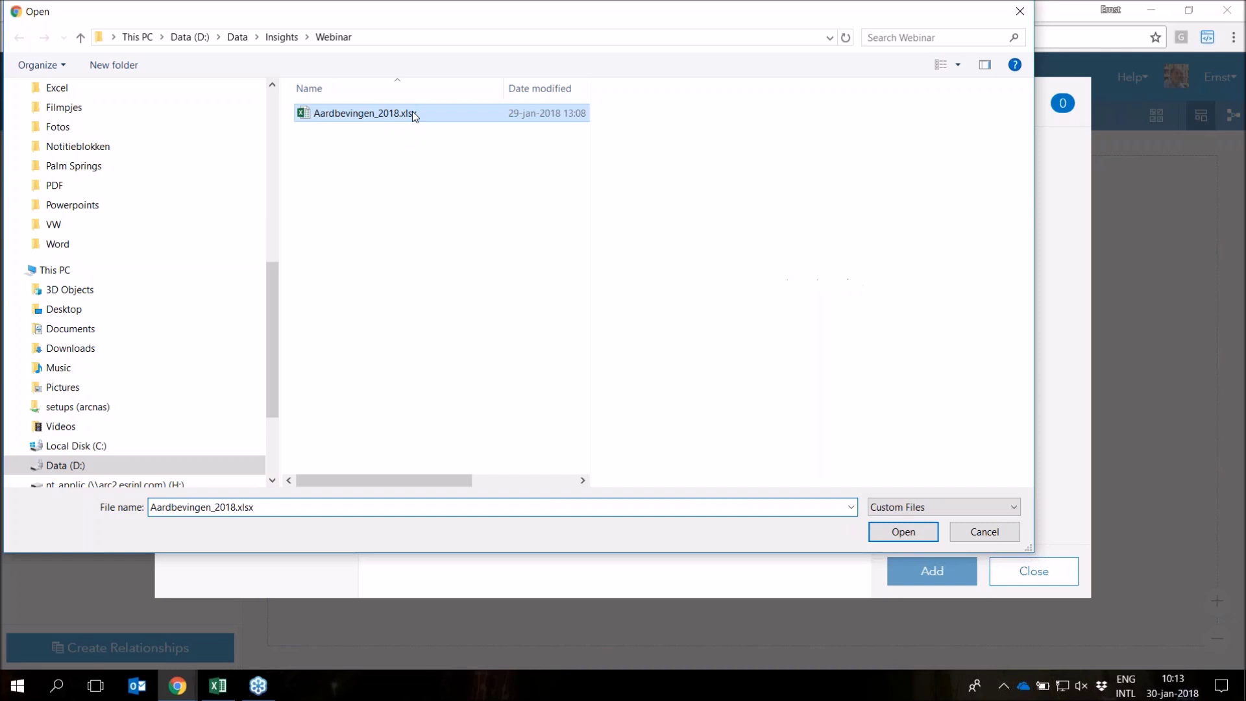
left_click(904, 534)
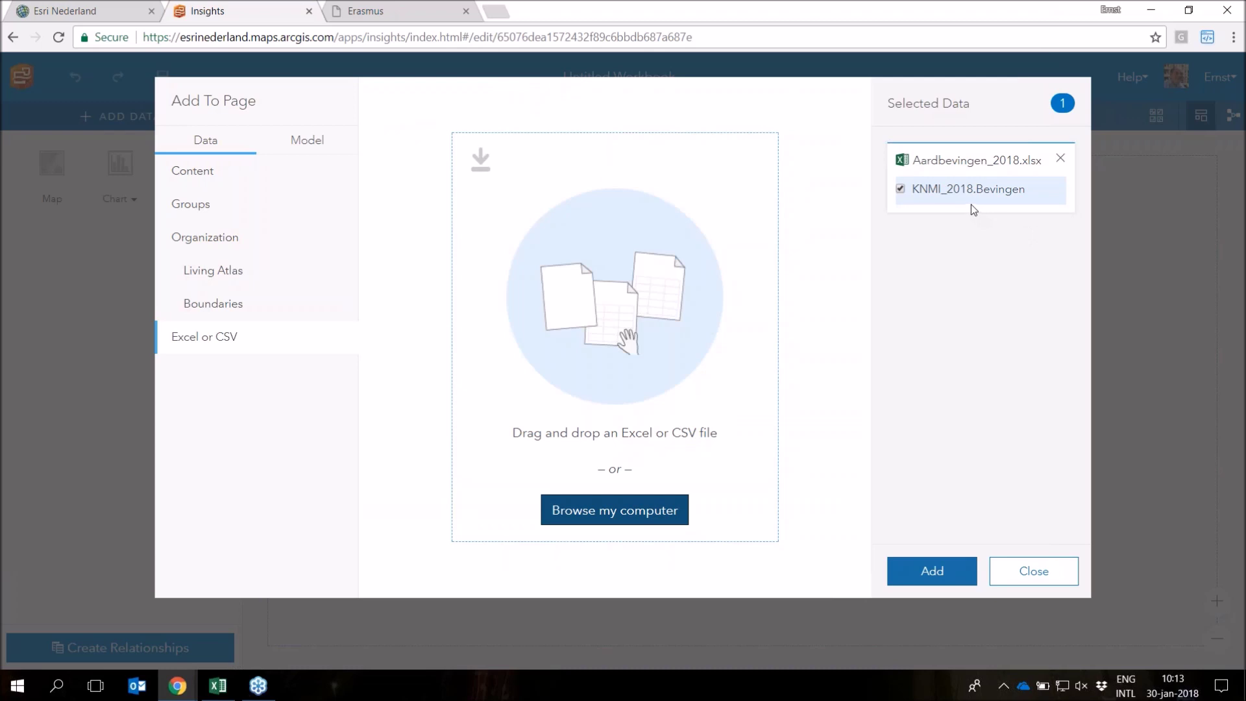
left_click(948, 574)
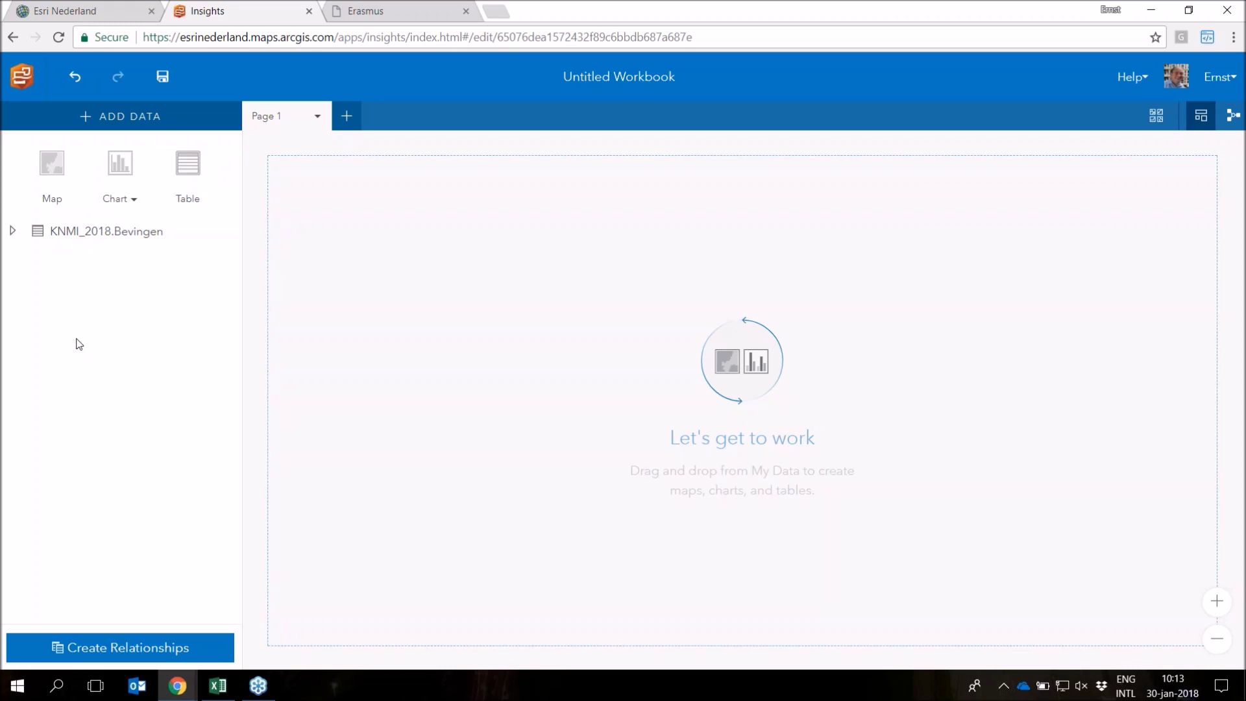
Step: Drag the Datum field of KNMI_2018.Bevingen onto the page to chart earthquake counts over time
left_click(12, 232)
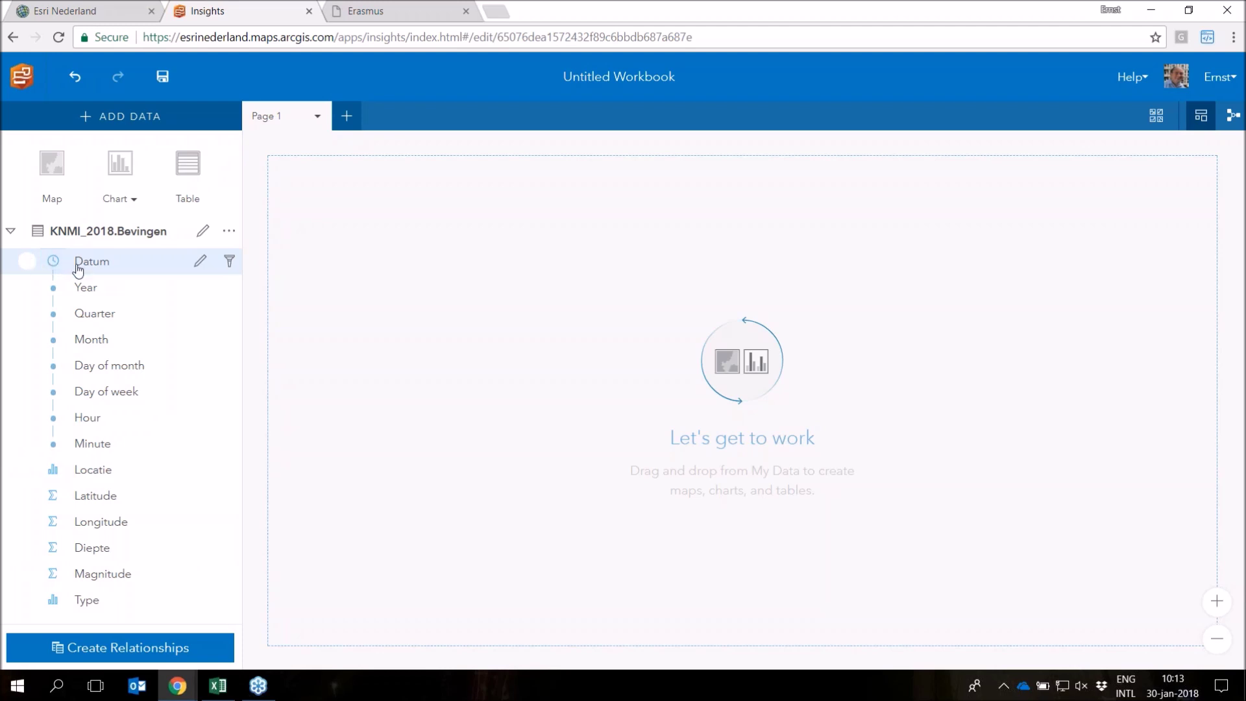
left_click(84, 266)
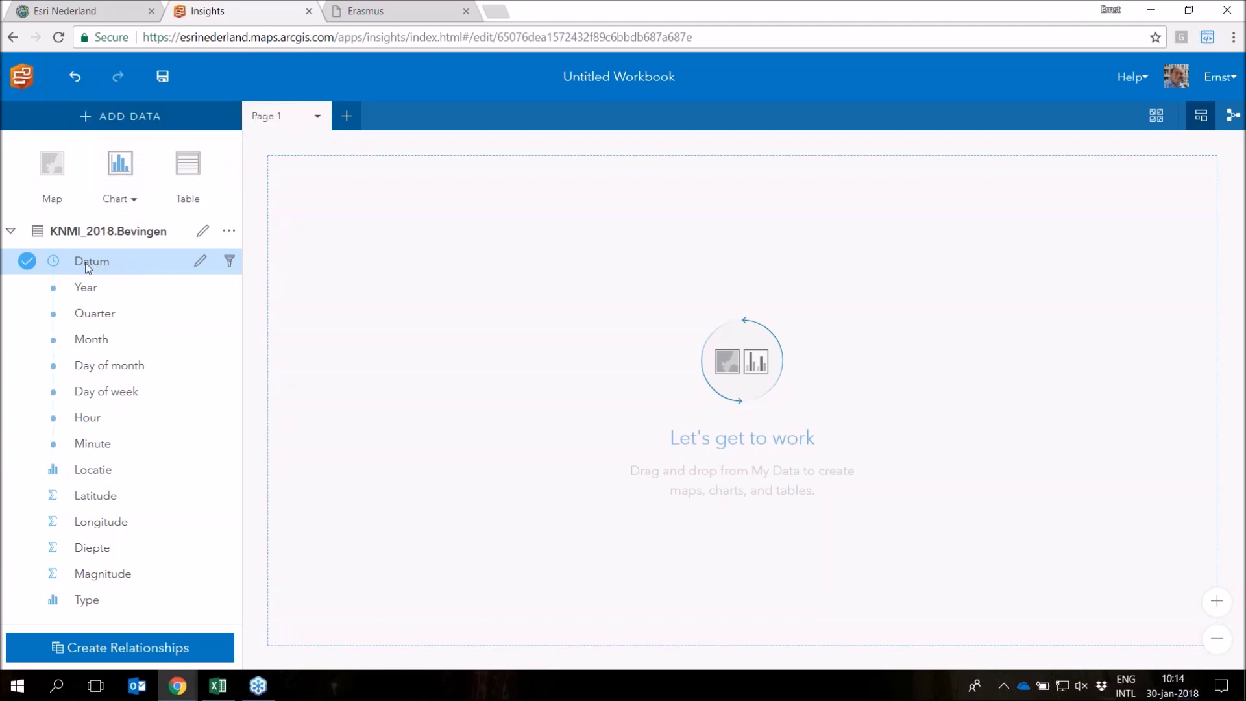
left_click(33, 268)
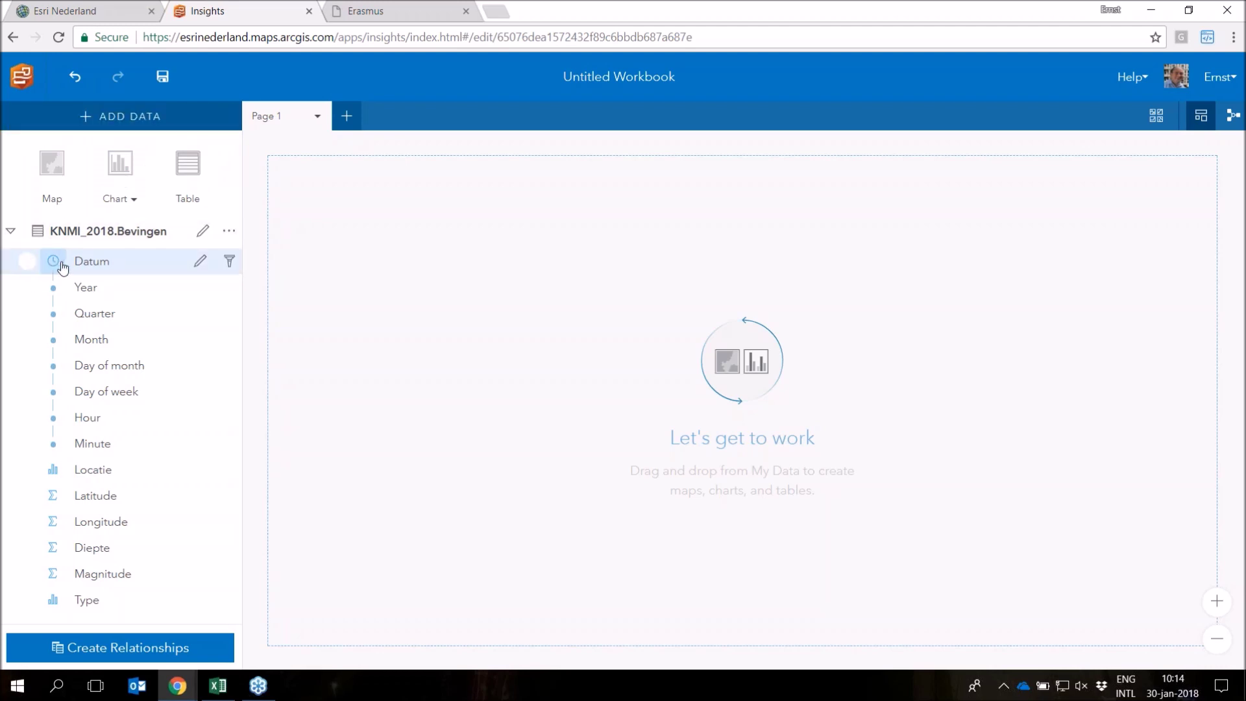
left_click(24, 263)
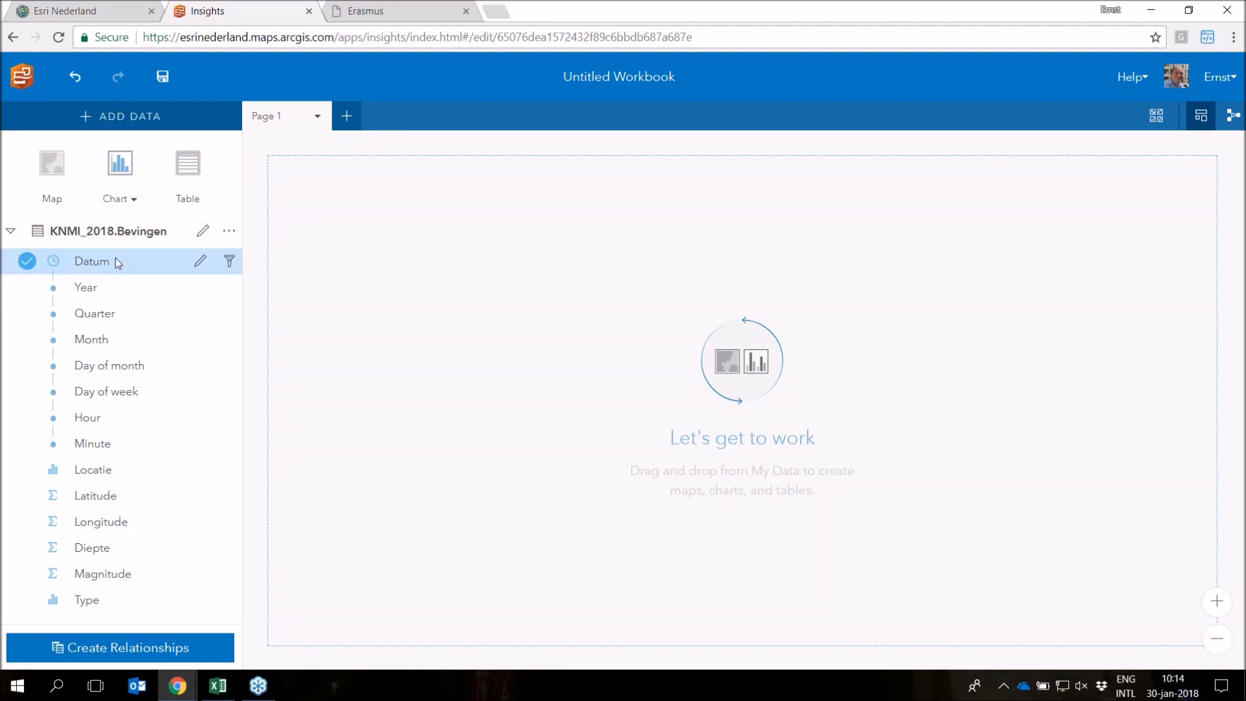
left_click_drag(114, 268, 455, 199)
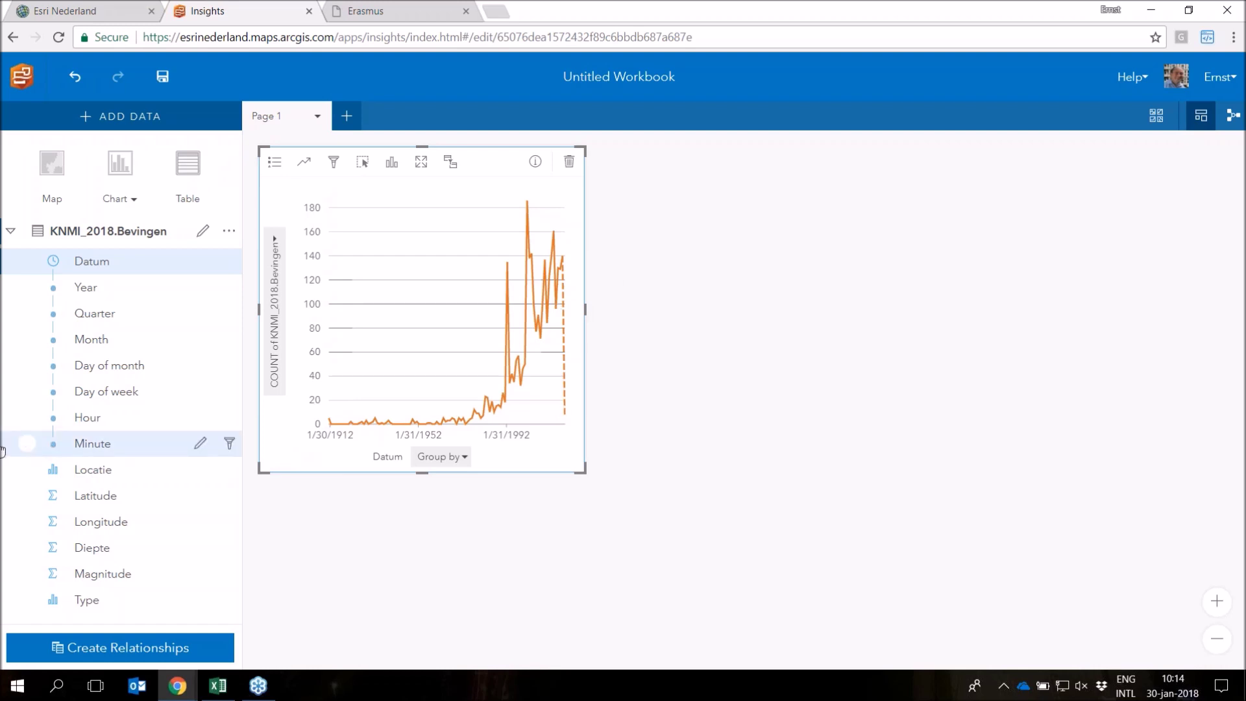
left_click(27, 600)
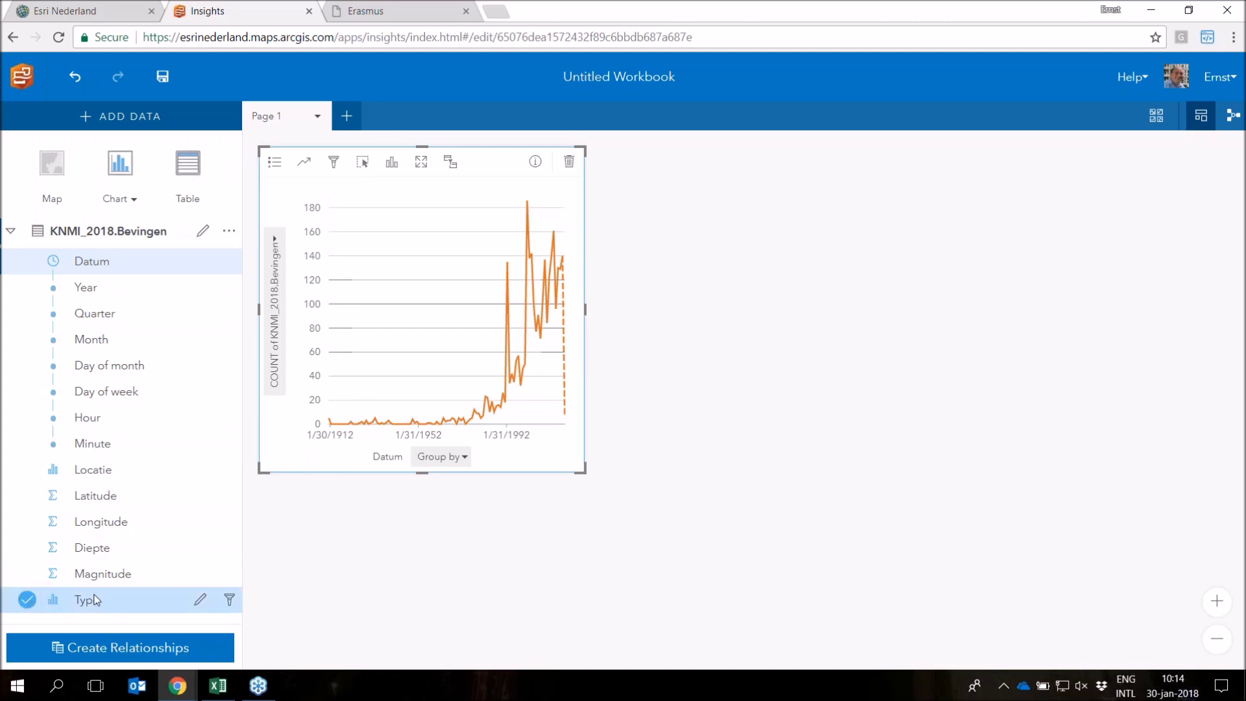
Step: Chart earthquake counts per Type as a column chart and convert it into a donut chart
left_click_drag(99, 606, 780, 236)
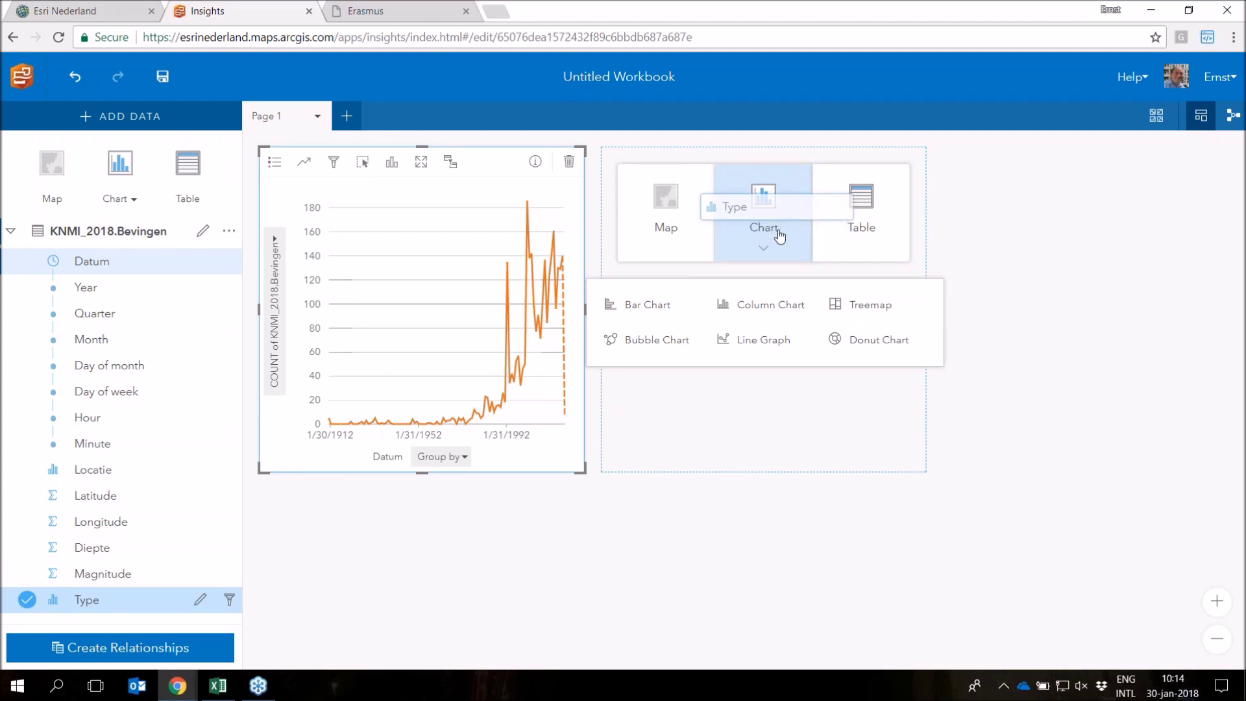
left_click_drag(779, 235, 793, 308)
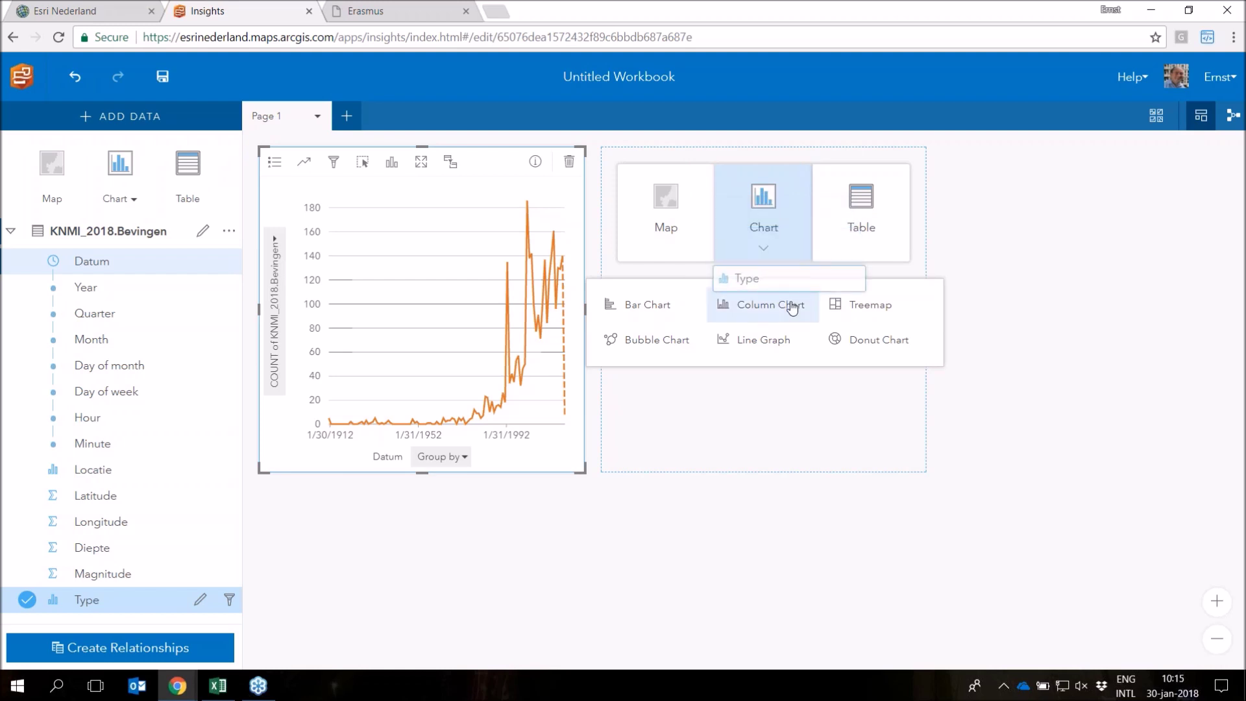
left_click_drag(792, 308, 792, 308)
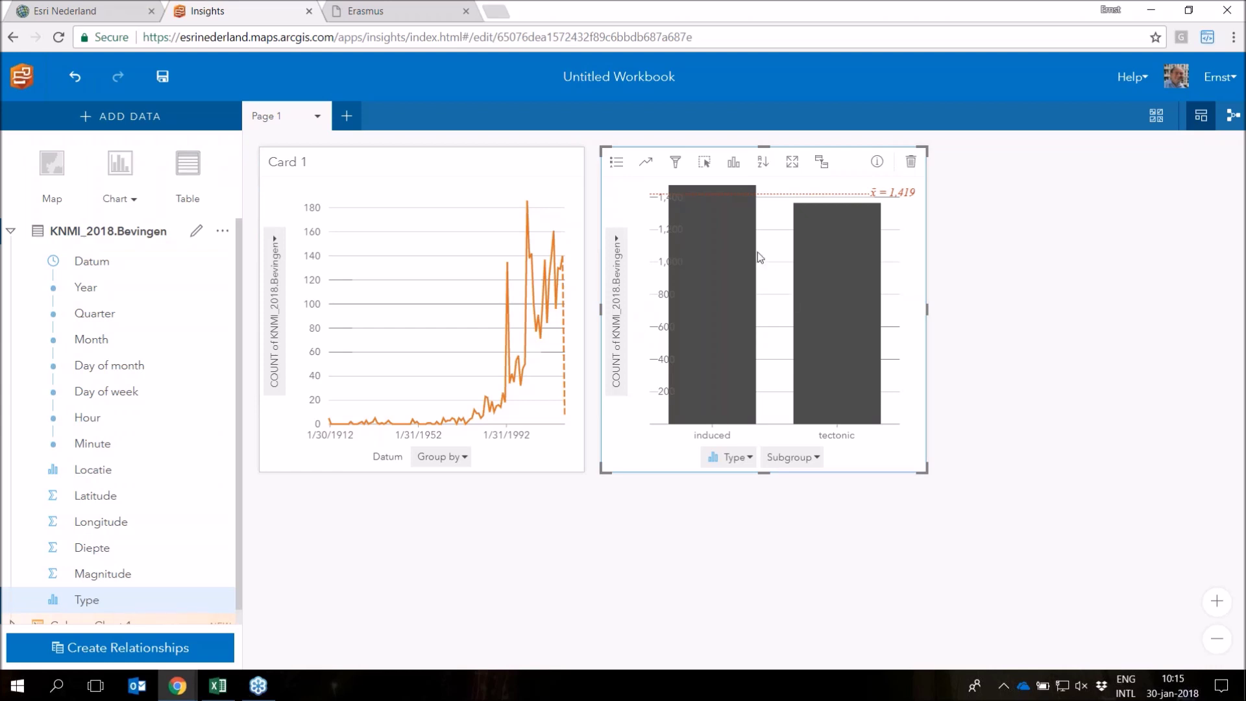
left_click(735, 166)
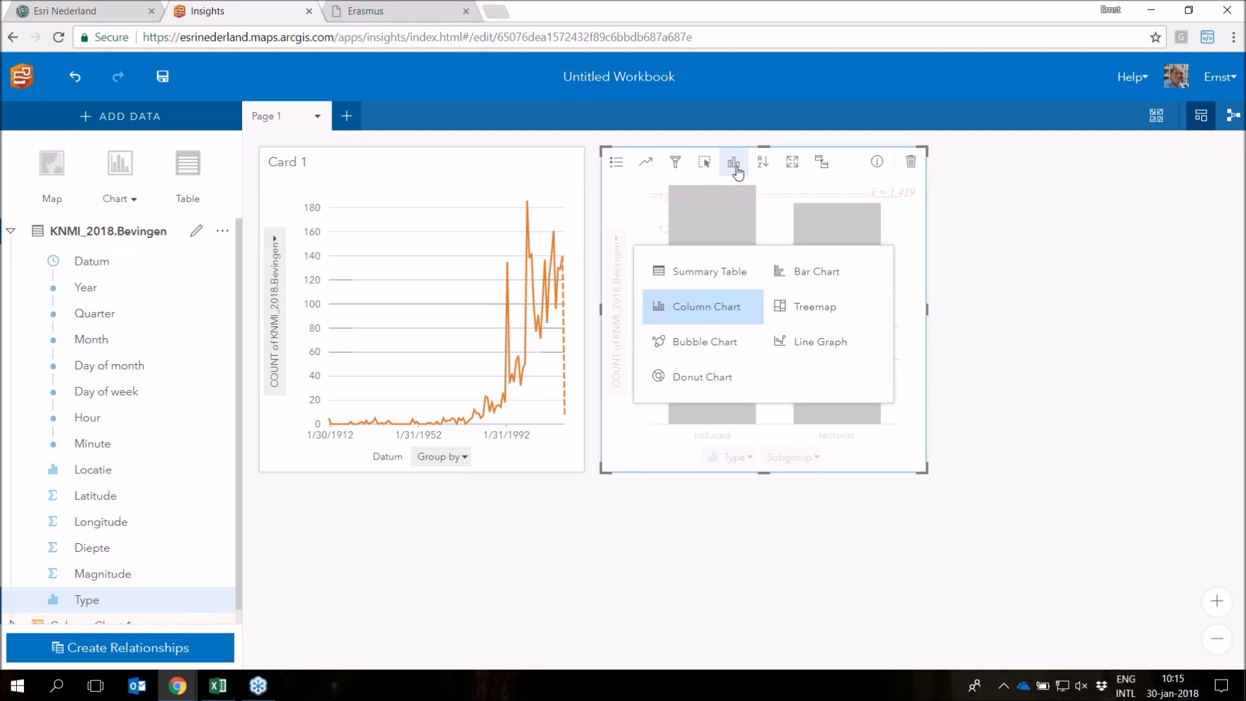
left_click(726, 384)
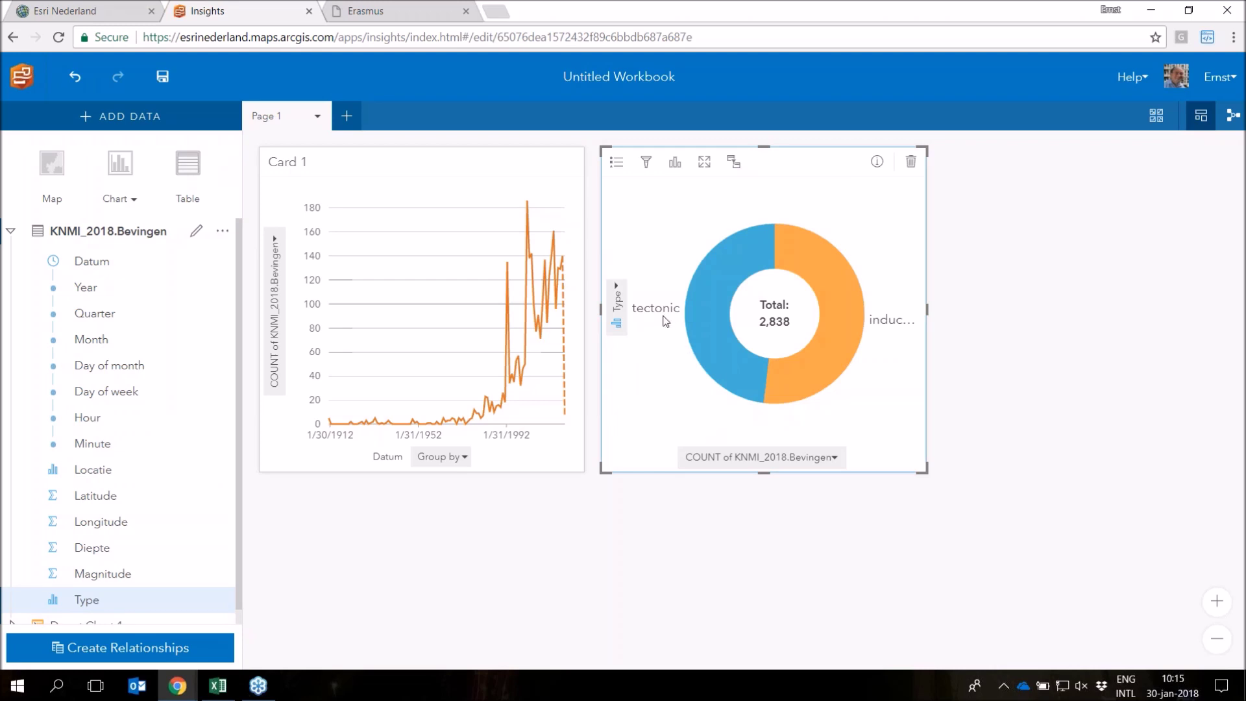
left_click(702, 325)
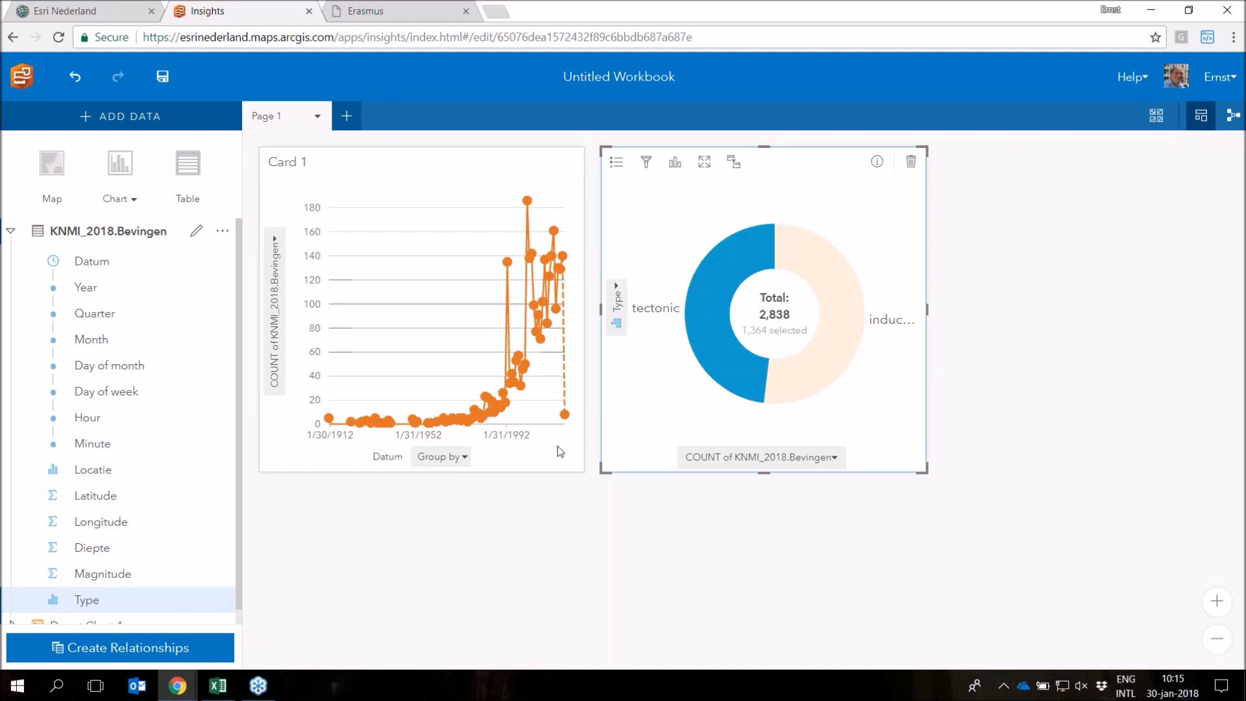
left_click(840, 356)
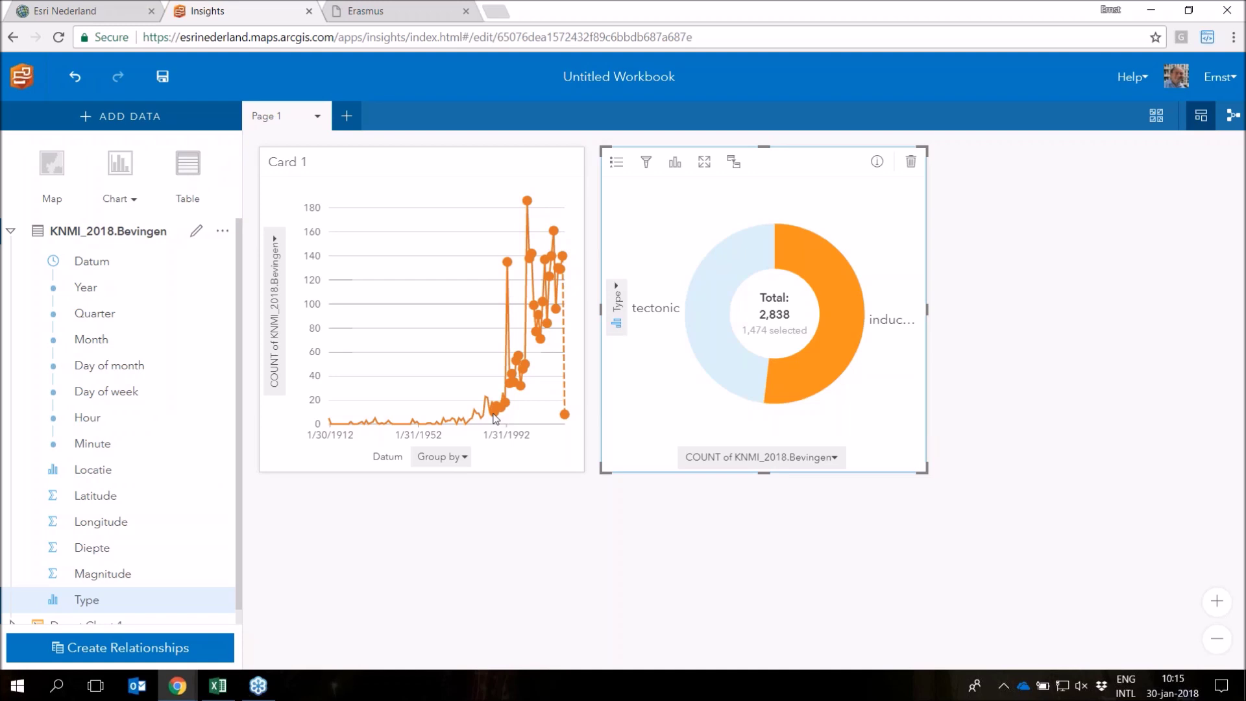
left_click(778, 314)
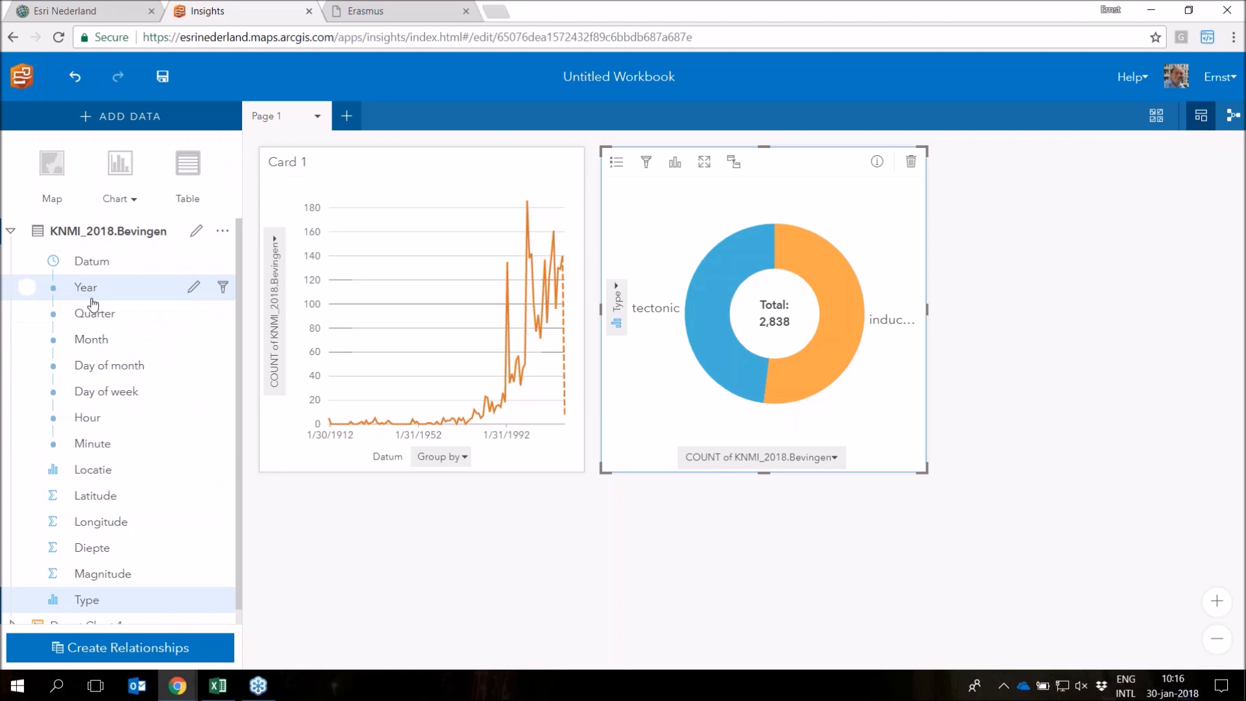
left_click(27, 289)
Step: Create a yearly column chart and set its y-axis to the average (AVG) Magnitude
left_click_drag(72, 300, 1103, 312)
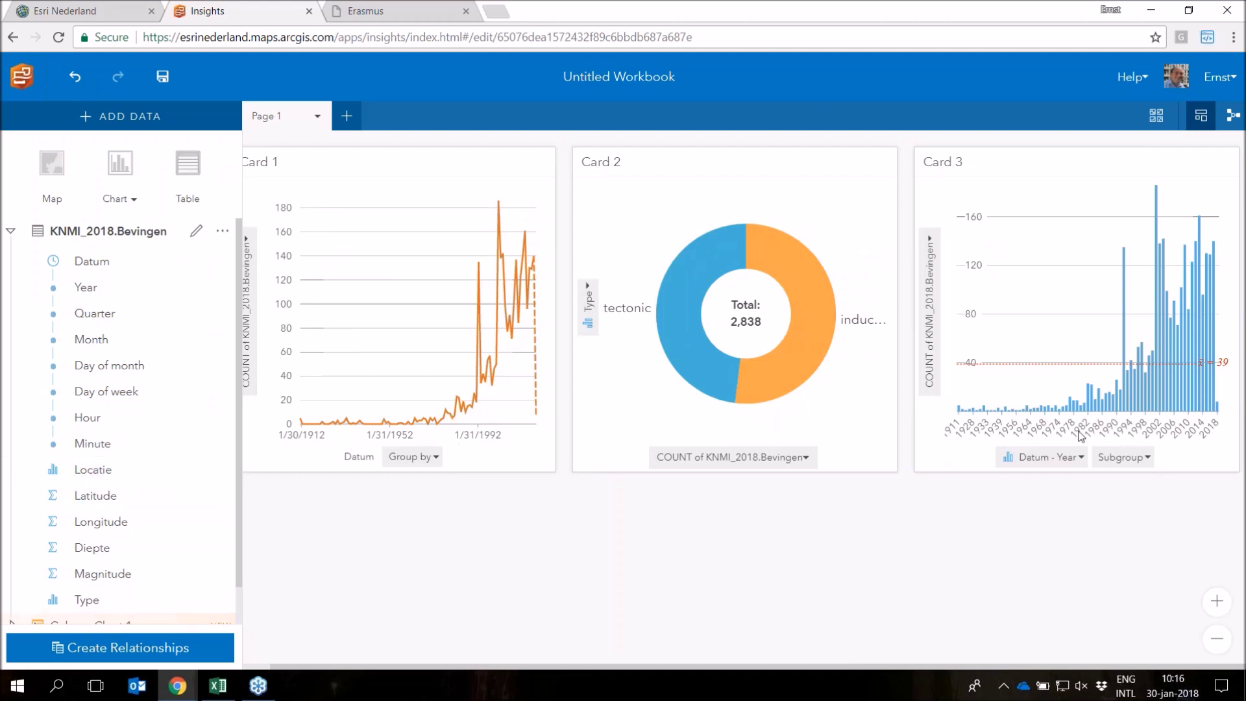
left_click(936, 376)
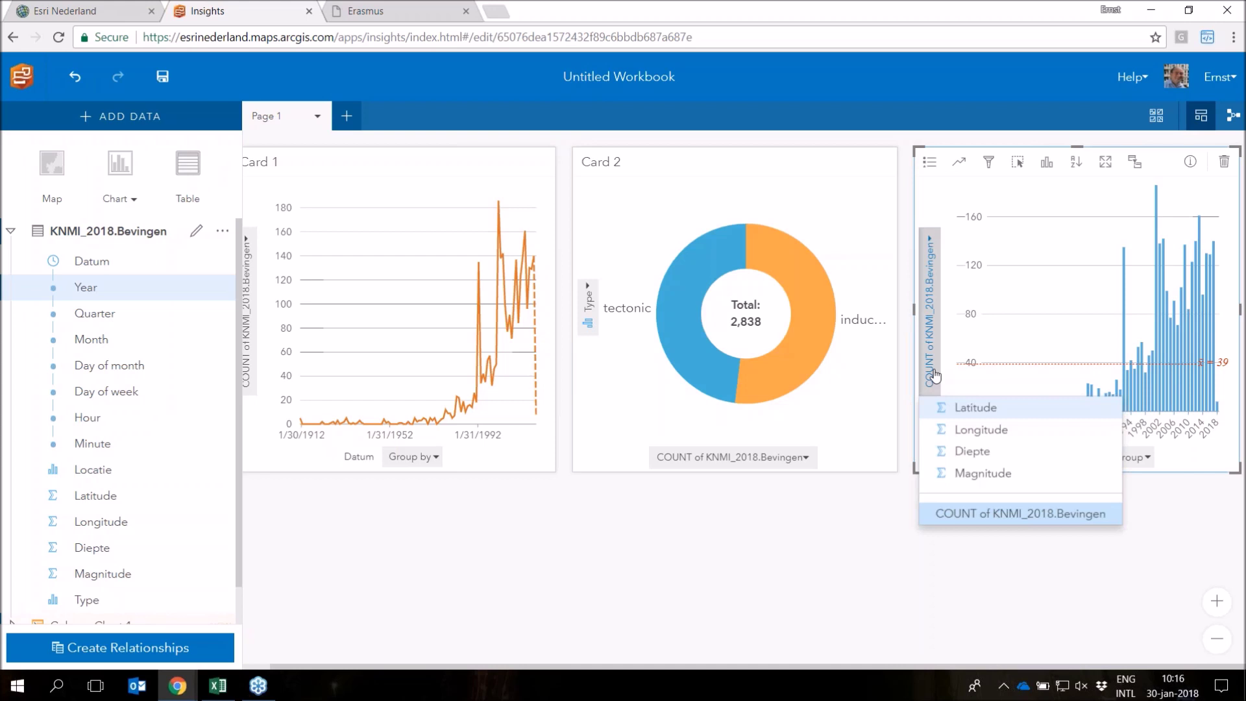
left_click(1022, 483)
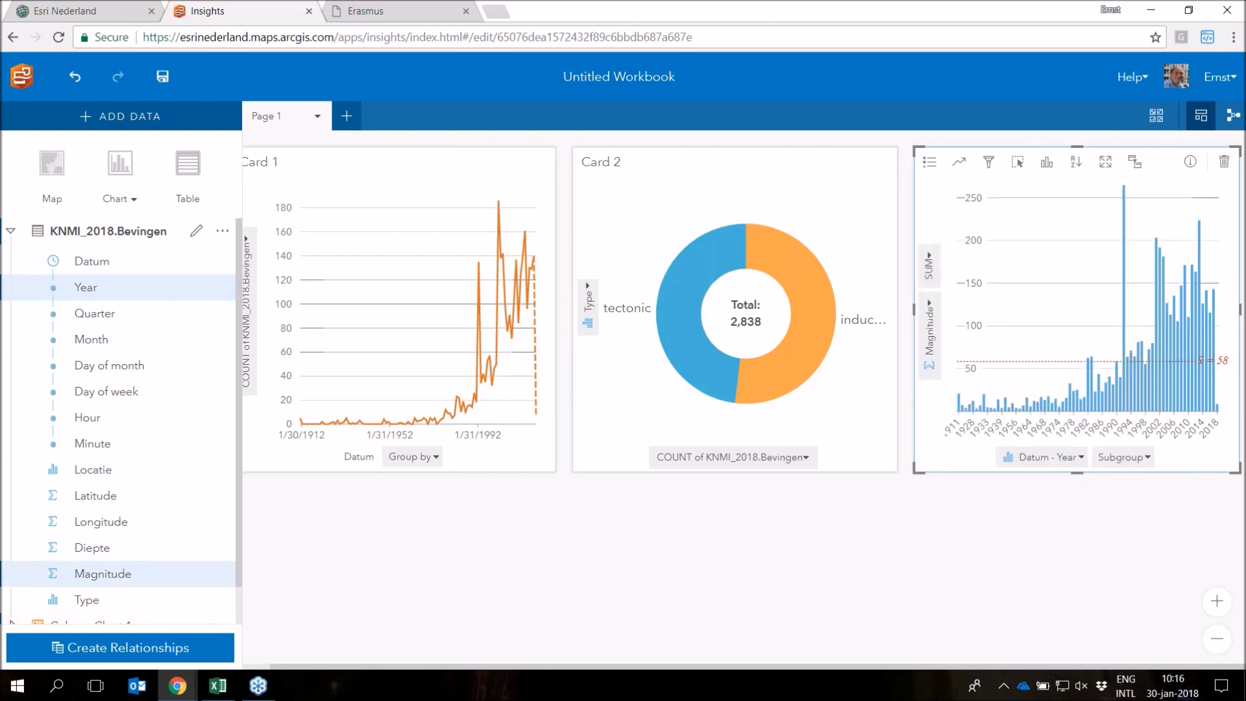
left_click(928, 266)
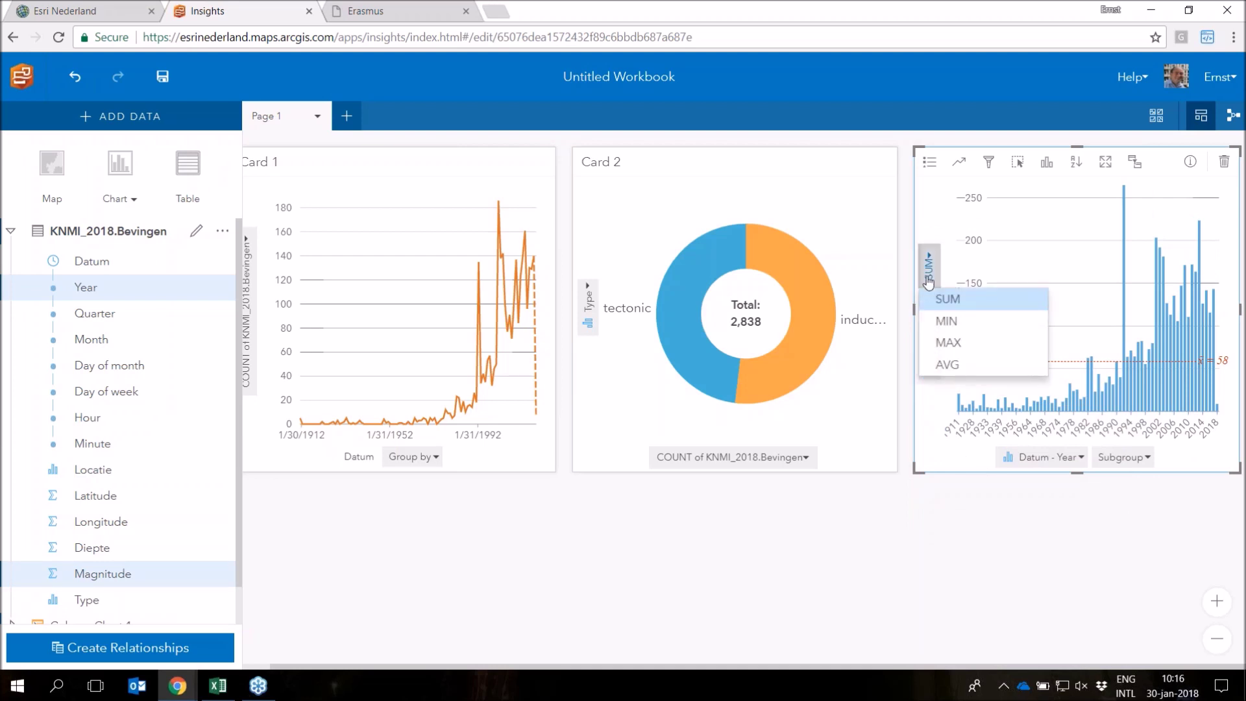
left_click(947, 364)
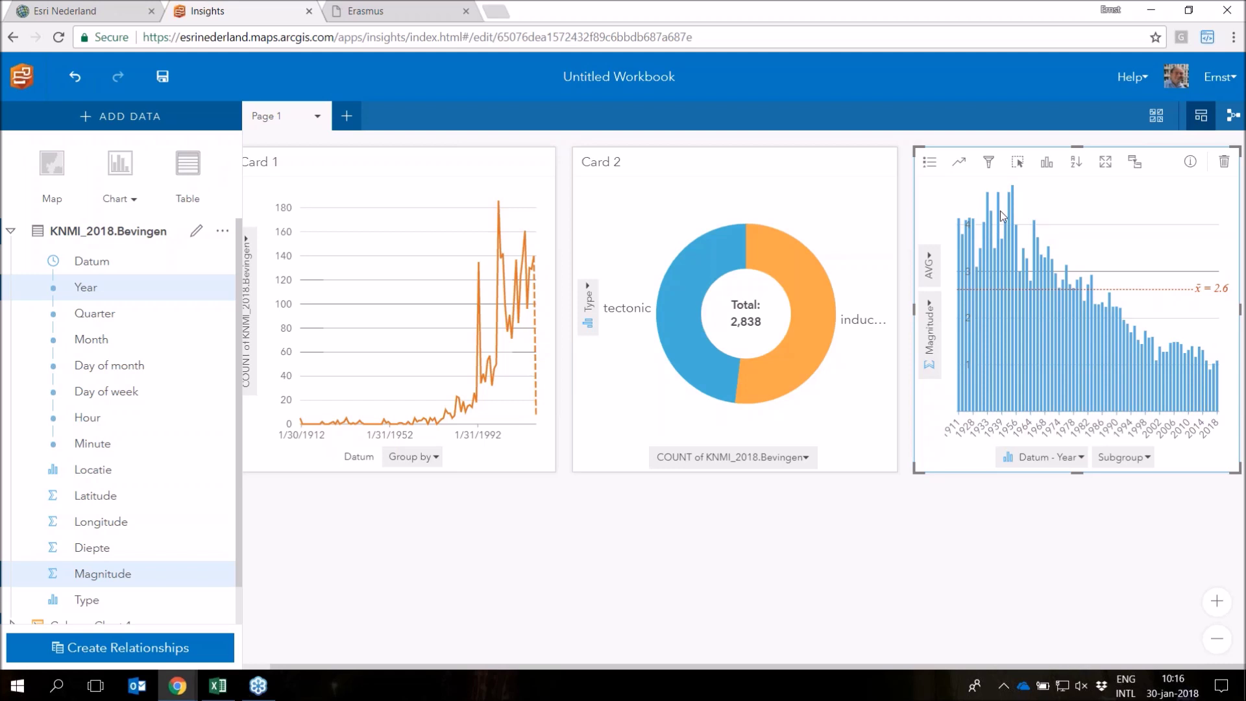
Step: Select the induced earthquakes slice in the donut chart to highlight them
mouse_move(1022, 261)
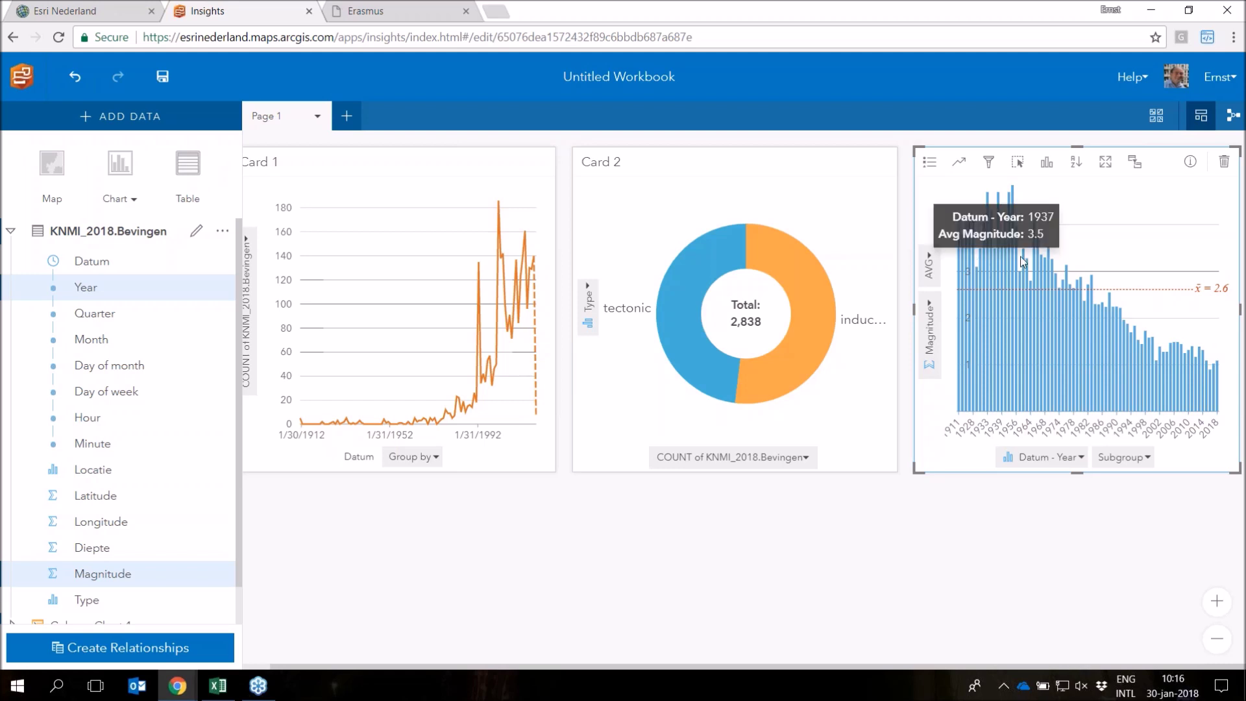
mouse_move(1011, 215)
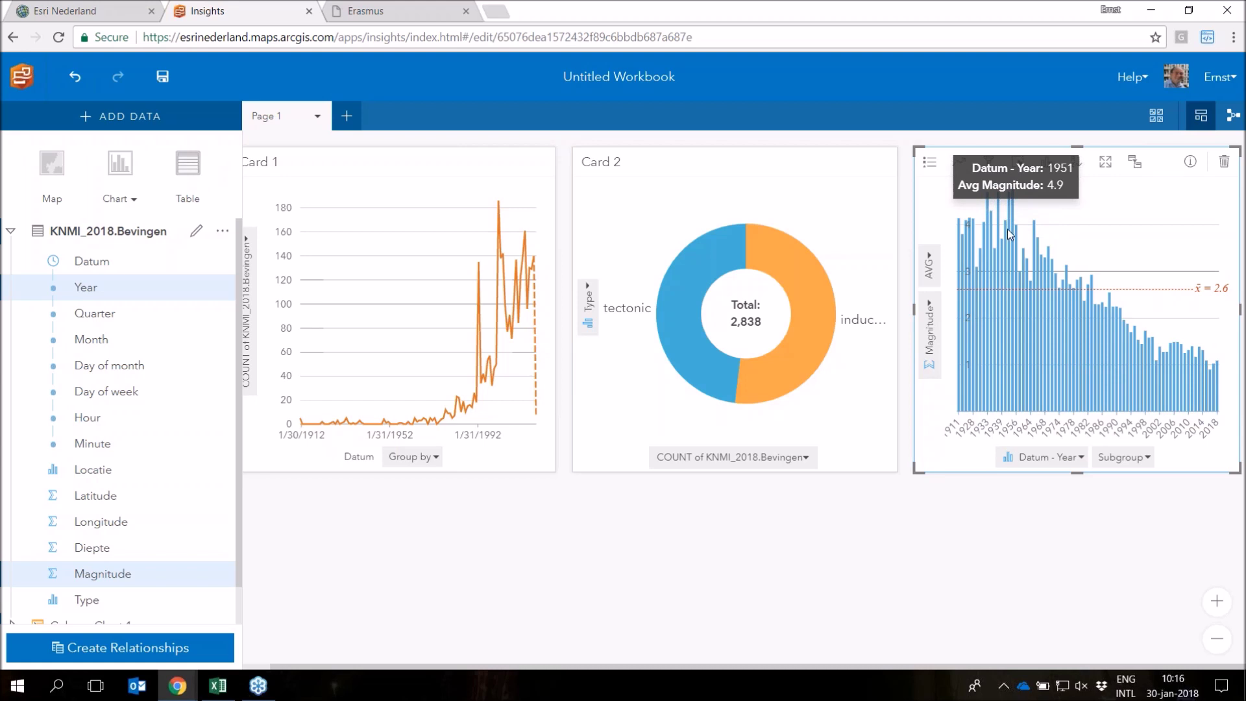
mouse_move(1218, 386)
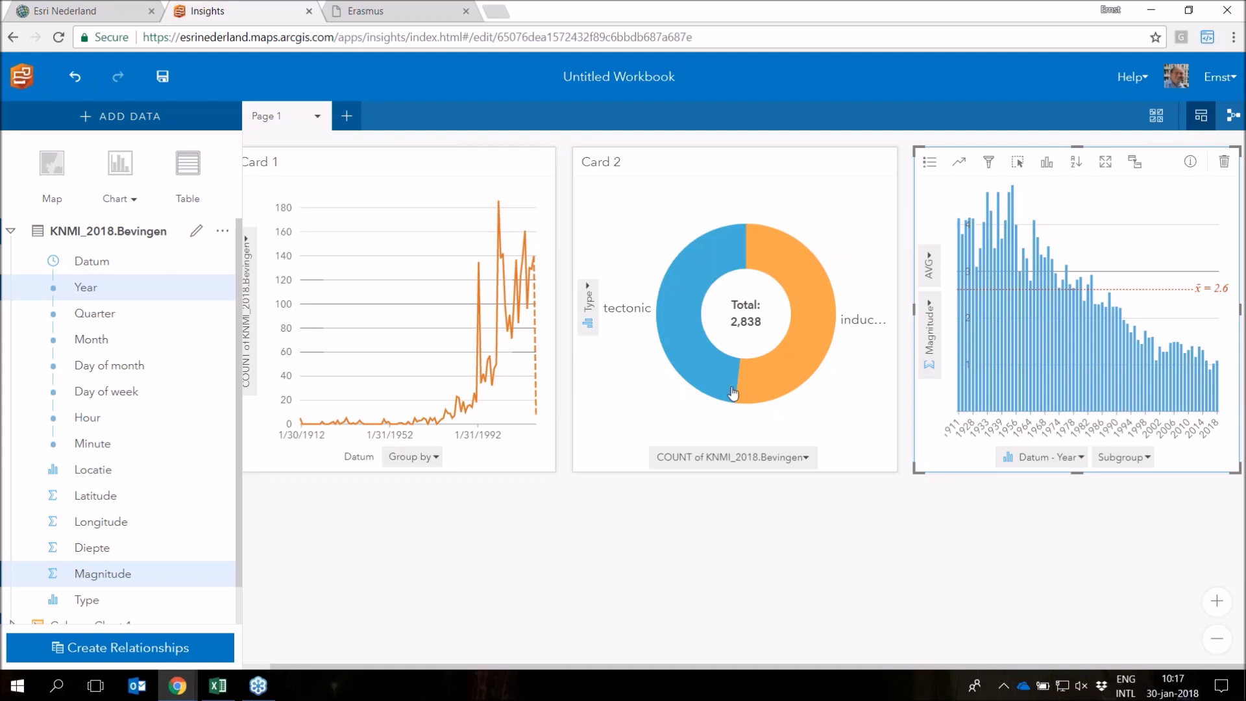
mouse_move(706, 360)
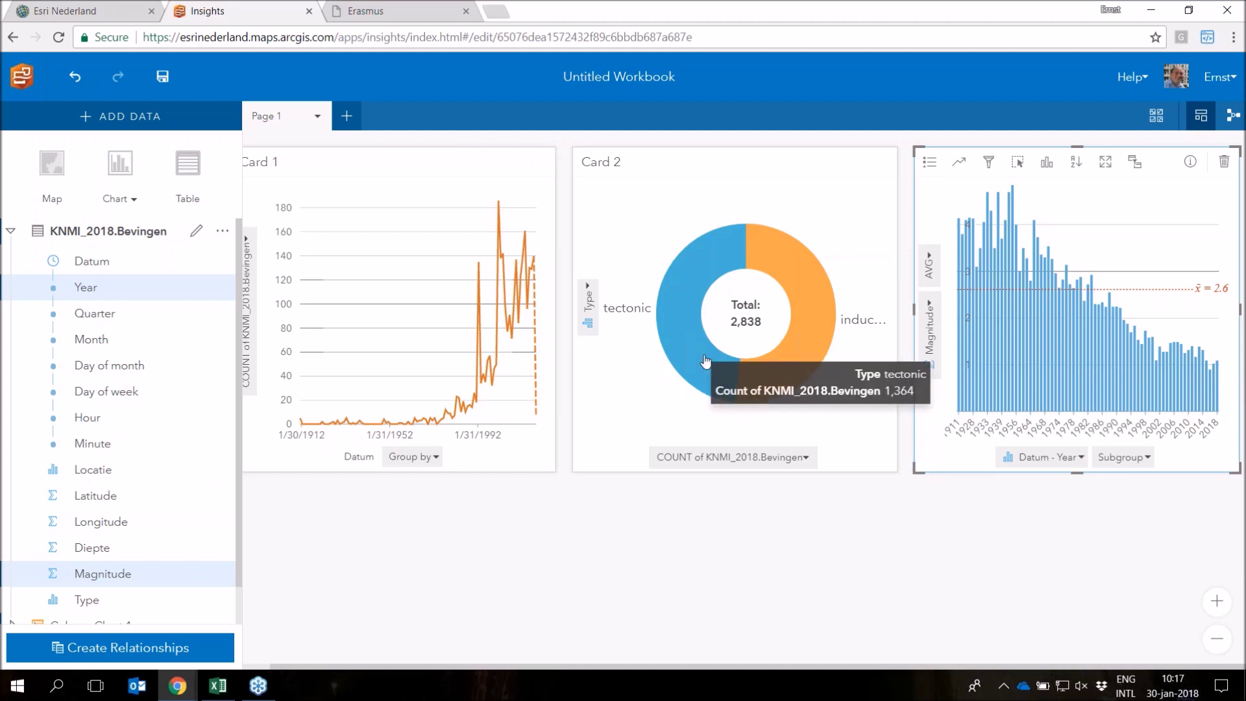
left_click(802, 358)
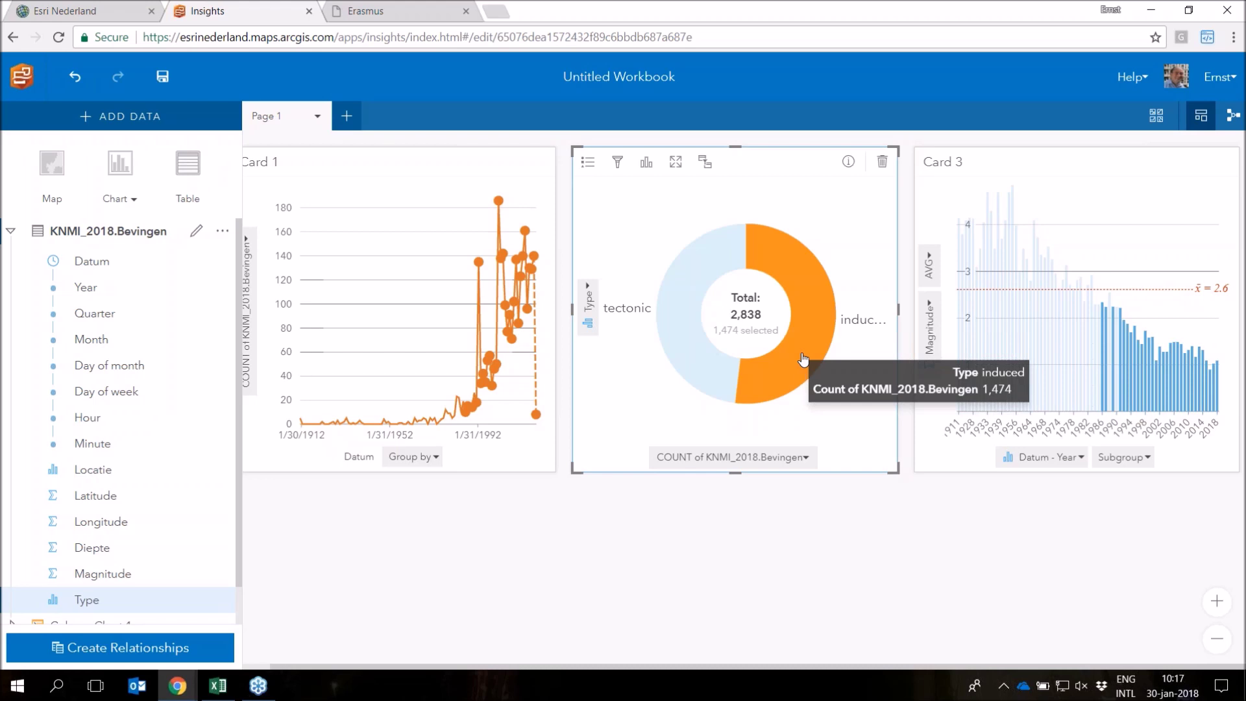
left_click(1140, 458)
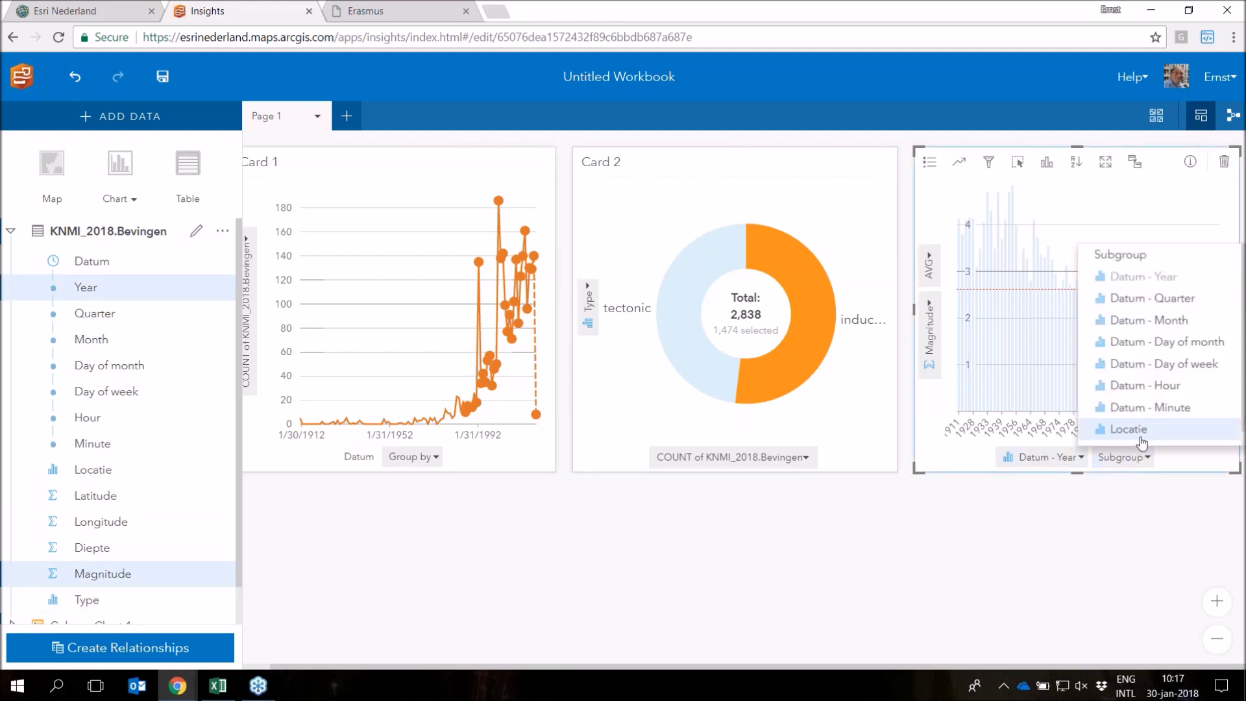
Step: Subgroup the yearly Magnitude bars by Type, then select the induced and then tectonic donut slices
scroll(1141, 442, "down", 1)
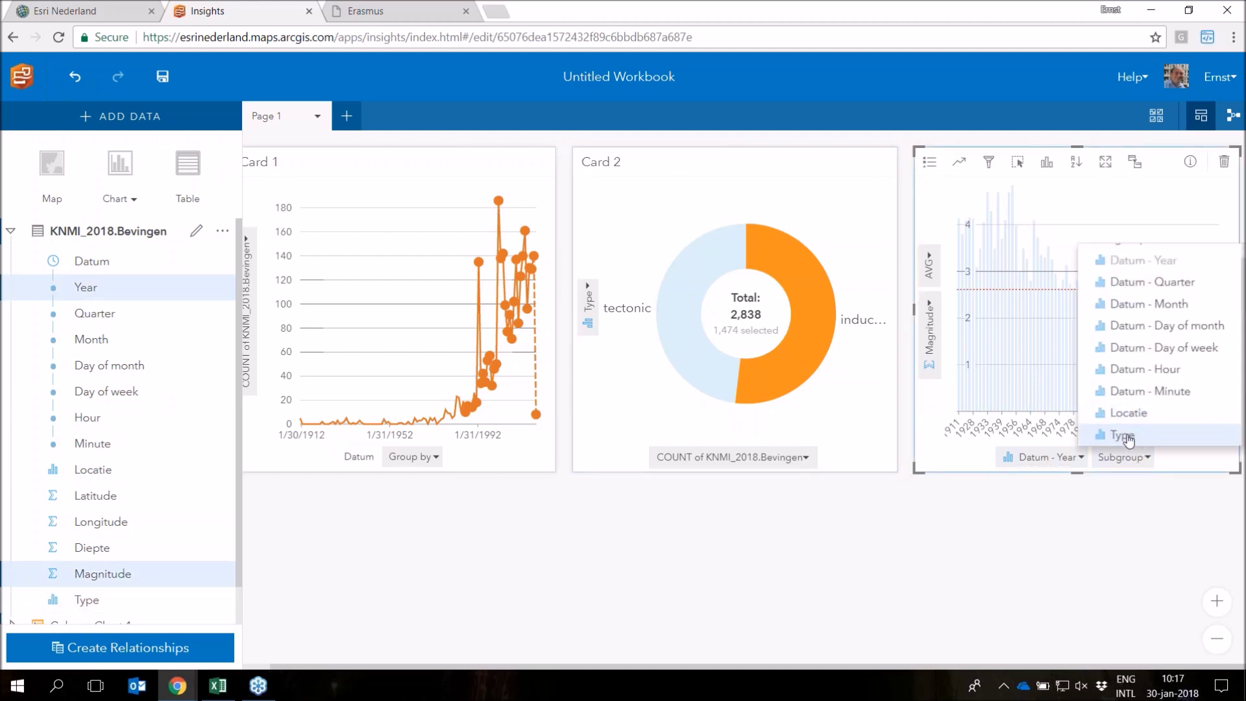
left_click(1127, 438)
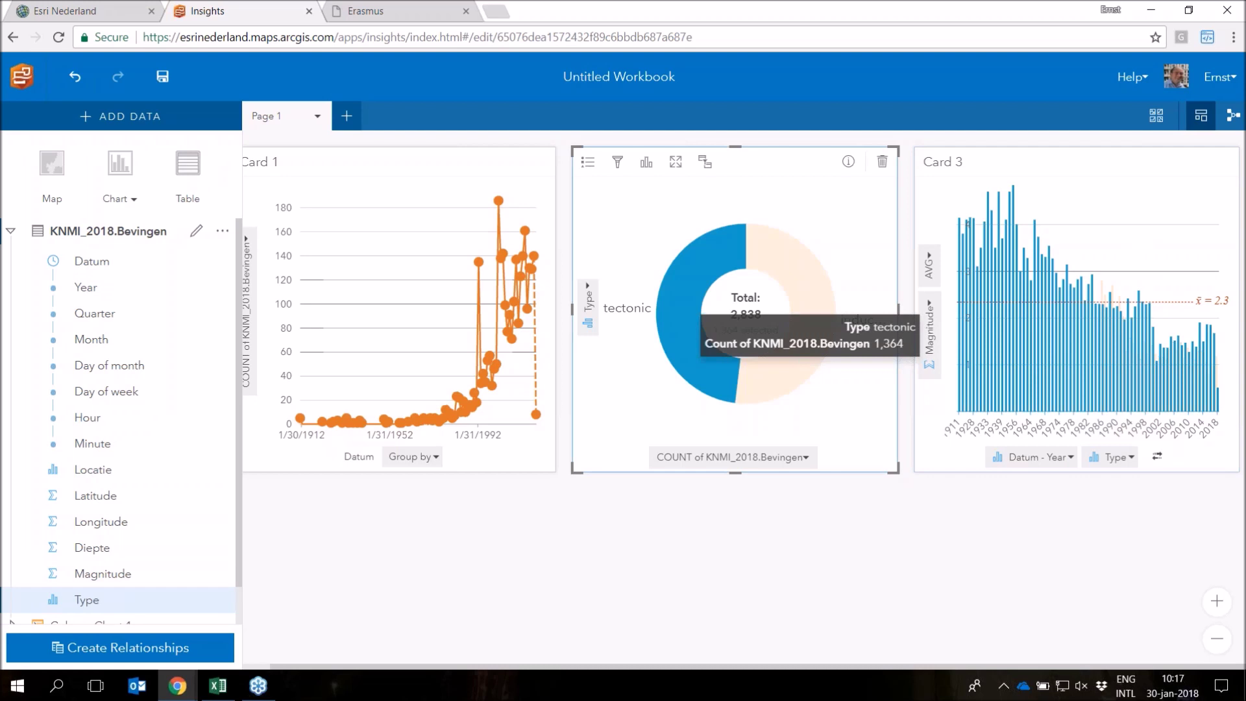
left_click(805, 276)
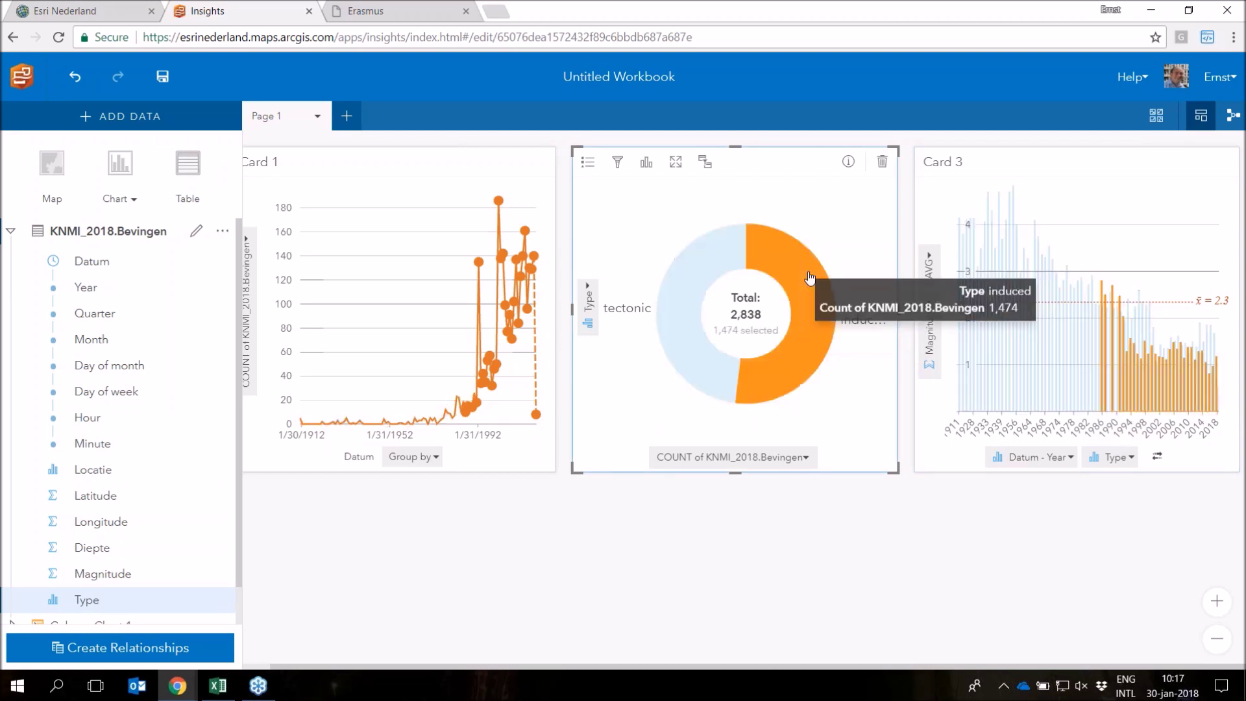
left_click(697, 265)
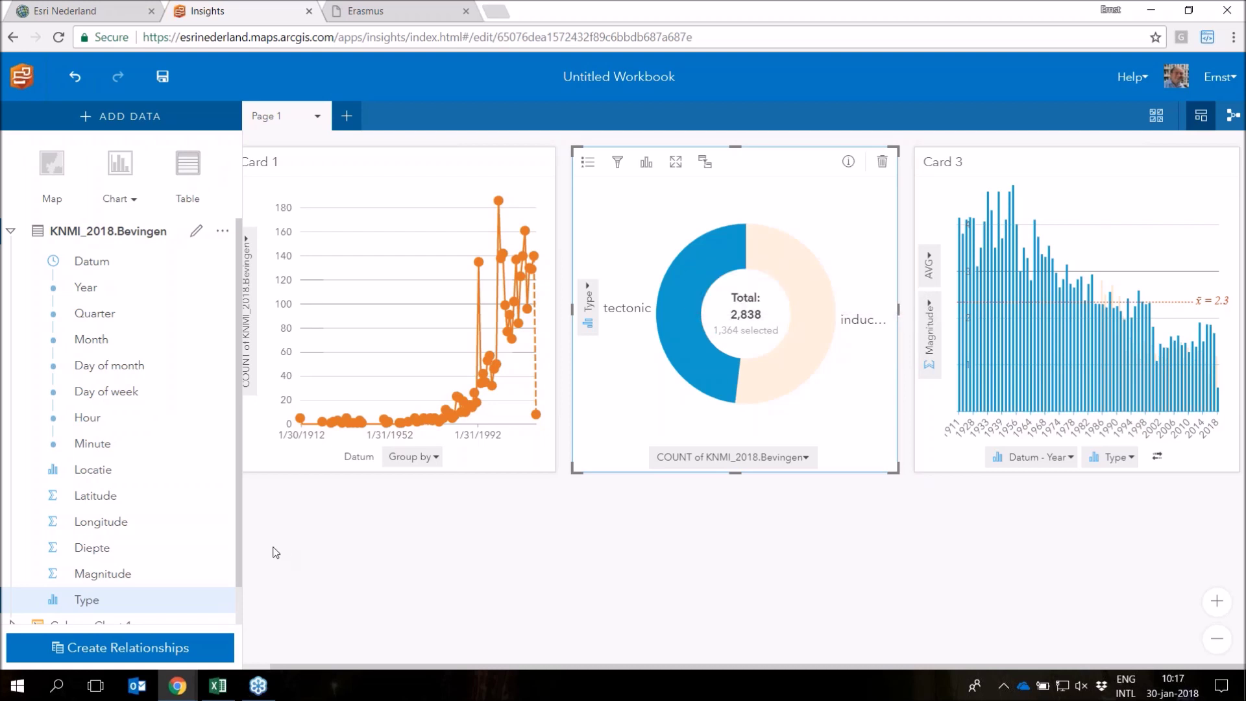
Step: Create a summary table of earthquake counts per Locatie, sorted from highest to lowest
scroll(240, 544, "down", 2)
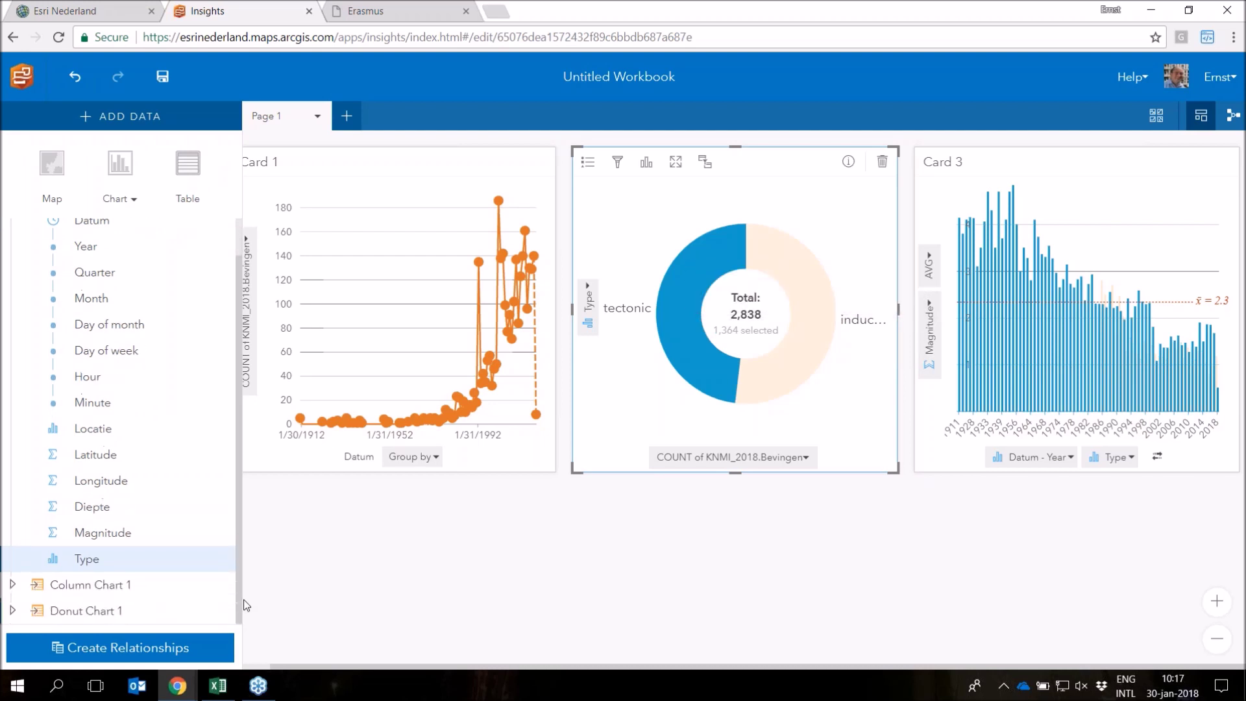
mouse_move(35, 438)
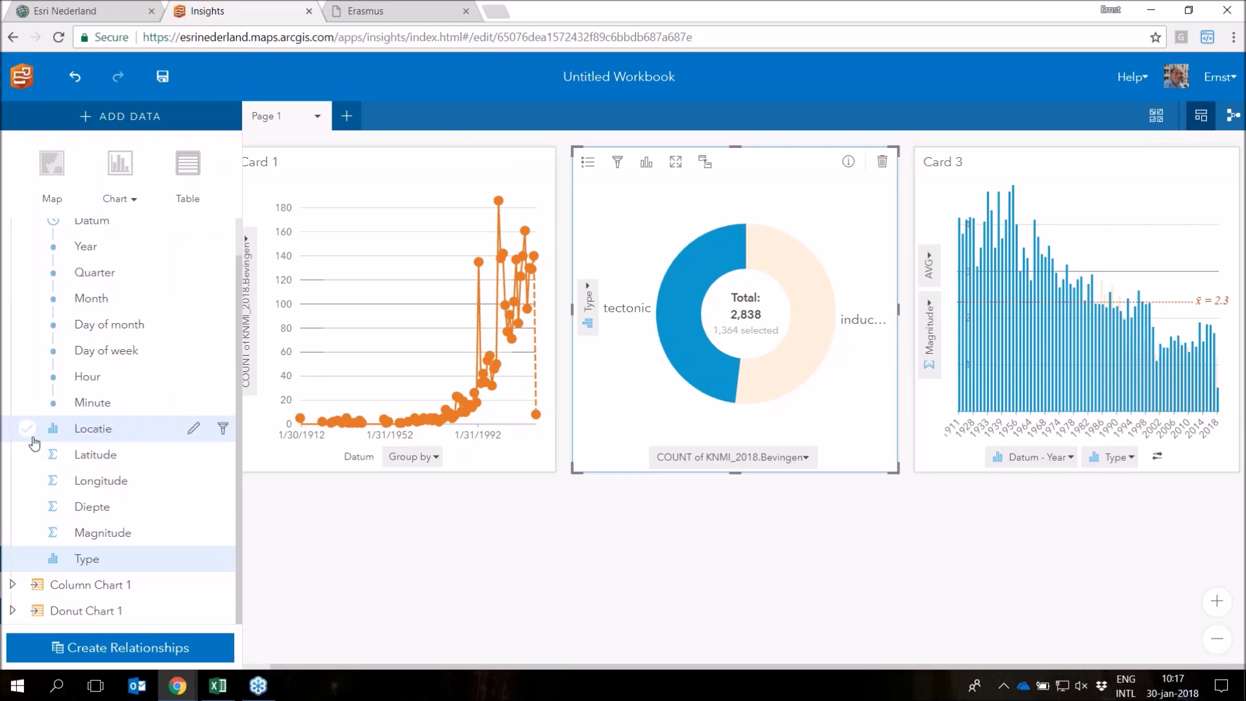
left_click(26, 429)
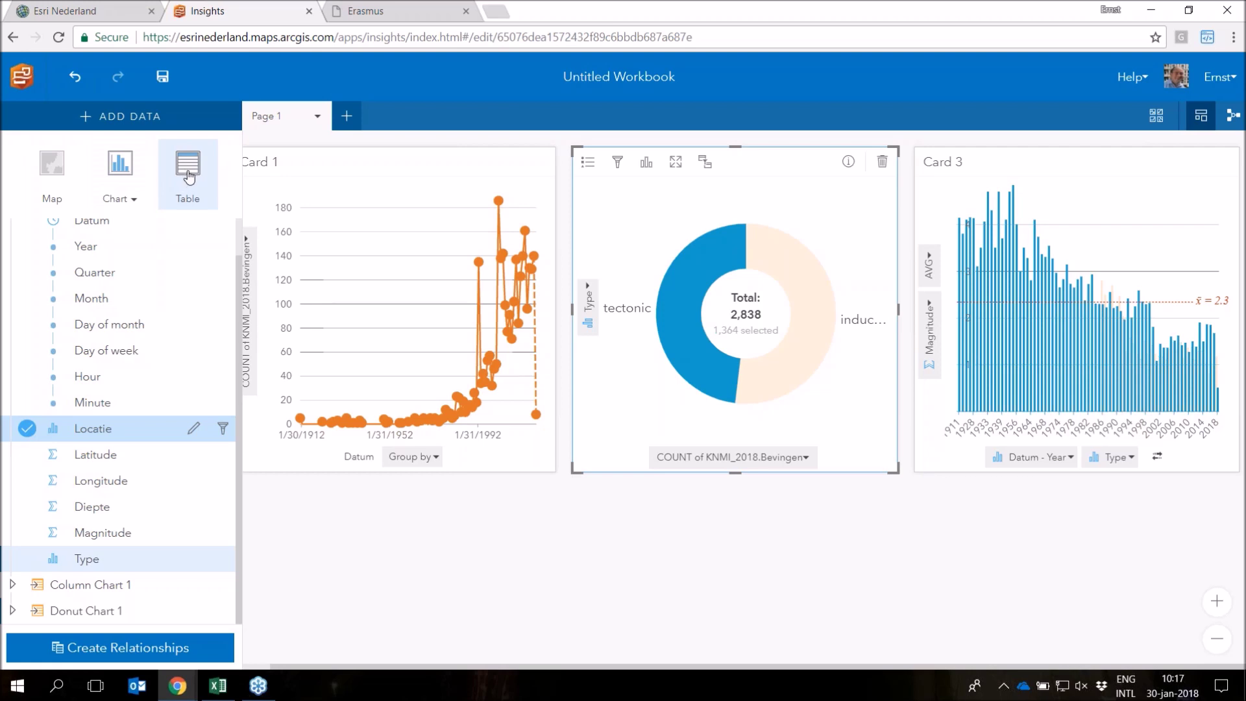
left_click(188, 174)
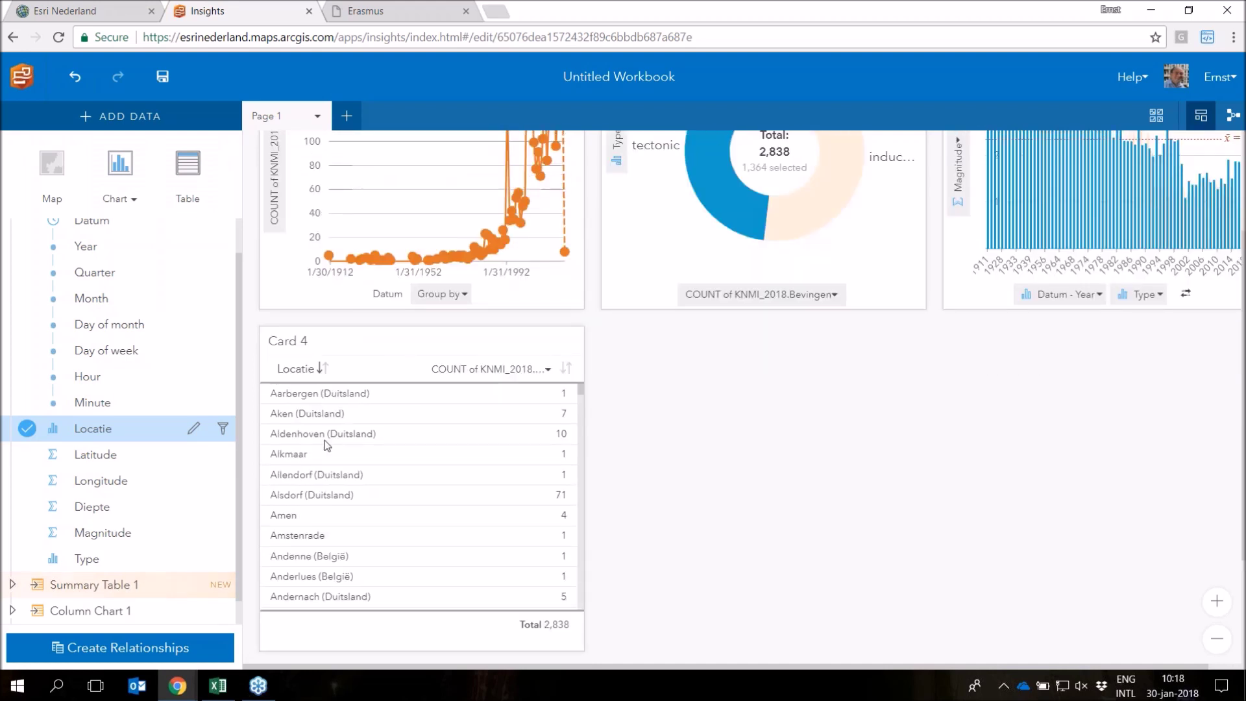
left_click(567, 368)
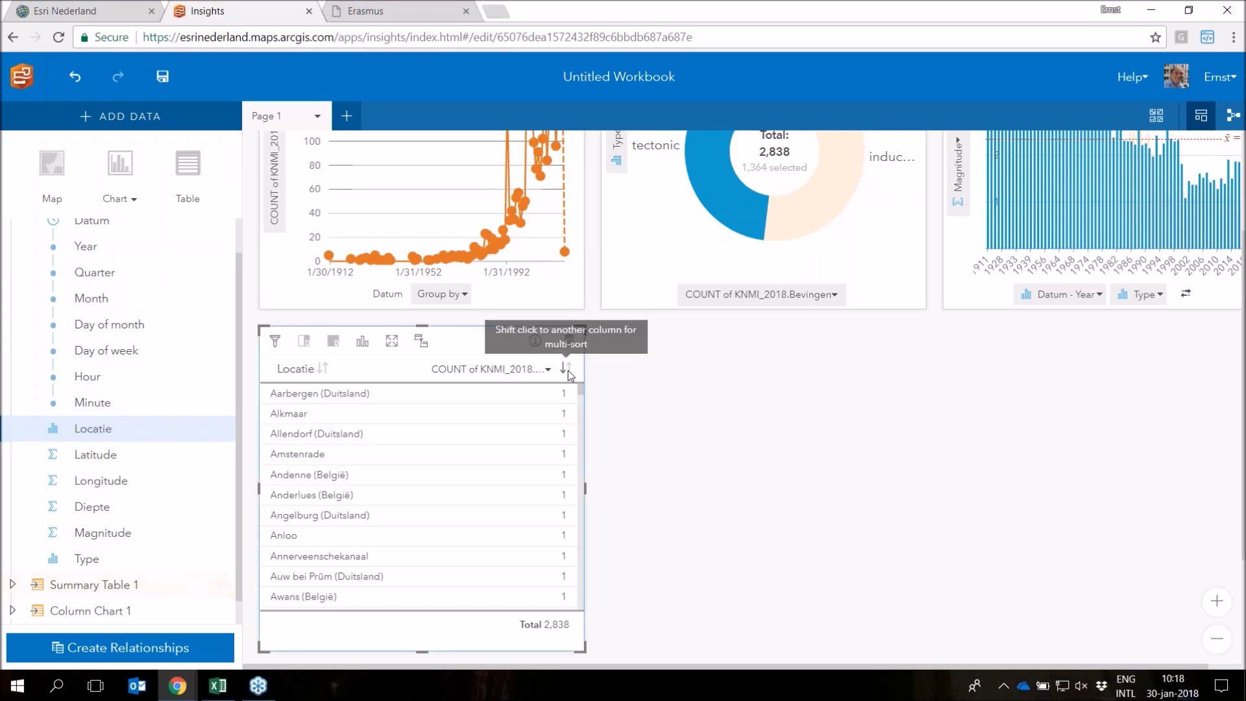
left_click(567, 369)
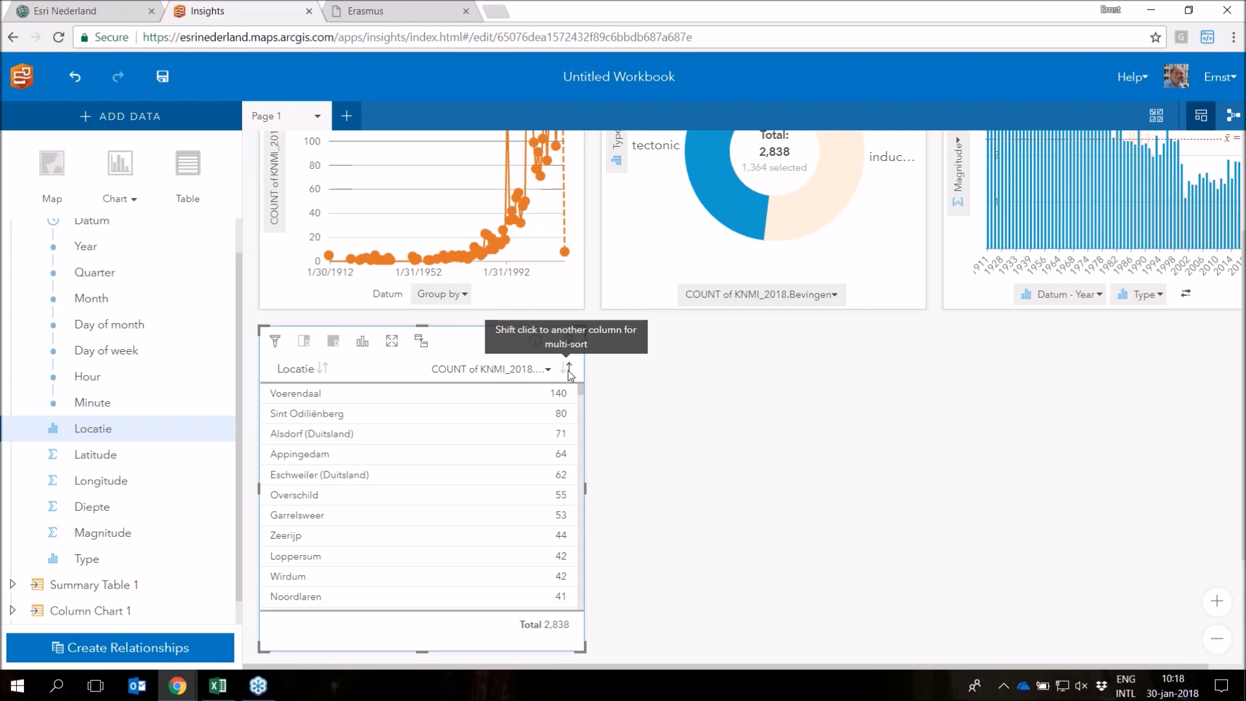
Step: Select Voerendaal (140 earthquakes) to highlight it across cards, then deselect the table card
left_click(300, 404)
scroll(914, 506, "up", 2)
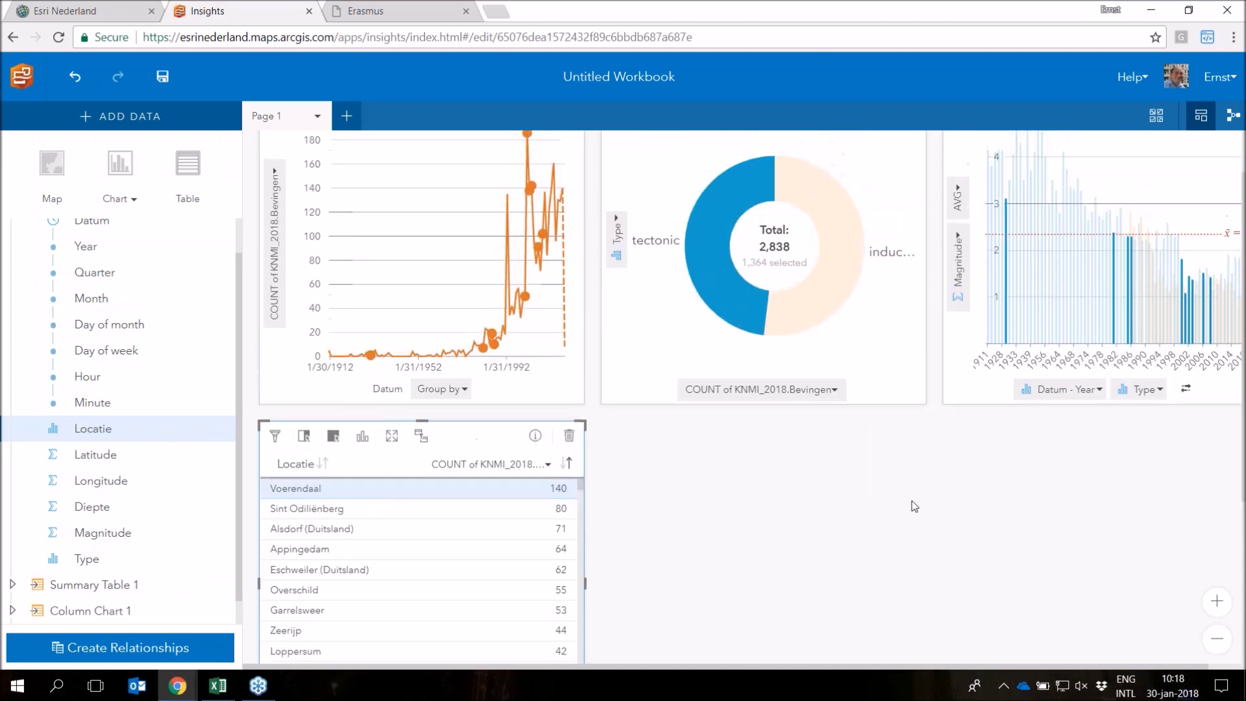
scroll(914, 506, "up", 1)
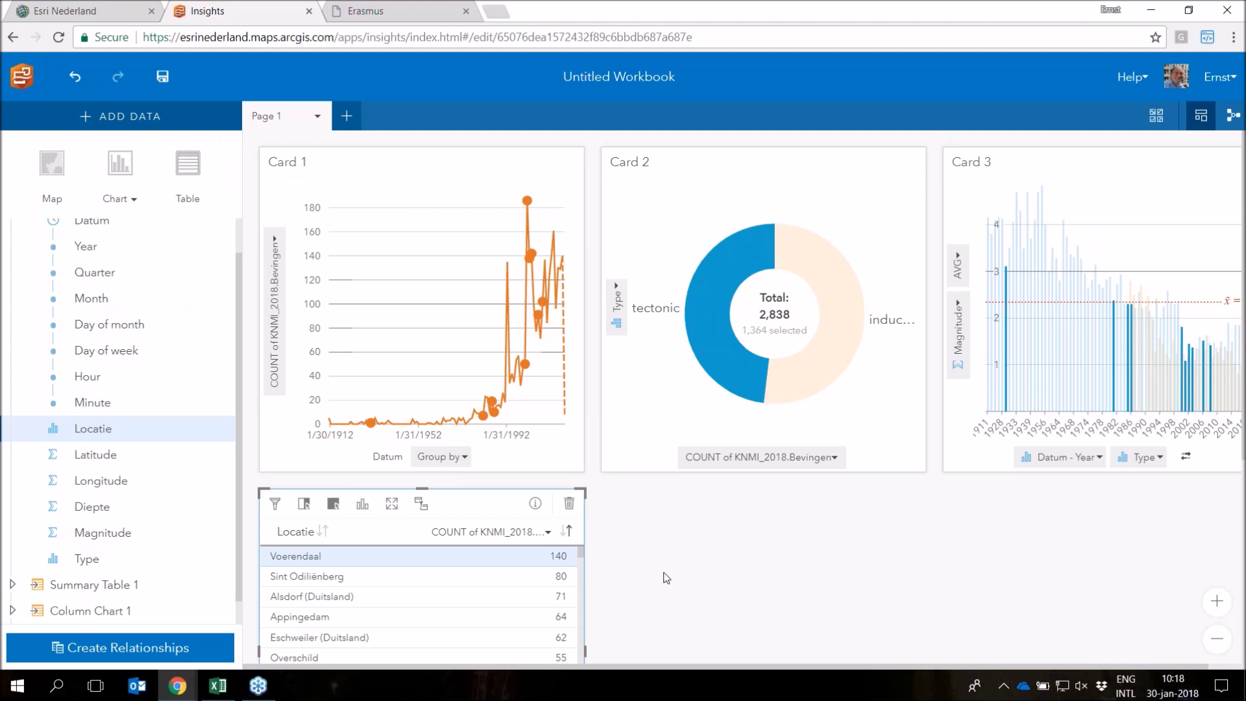
scroll(637, 555, "down", 1)
mouse_move(368, 350)
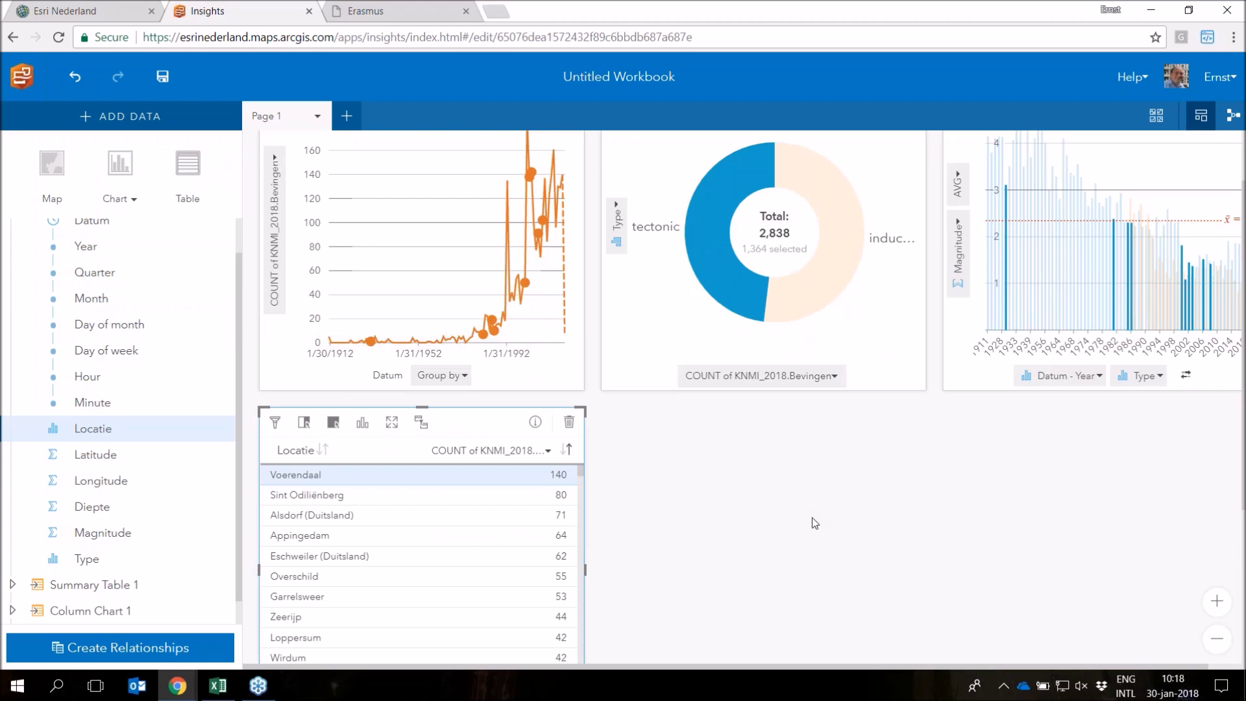
scroll(793, 515, "down", 1)
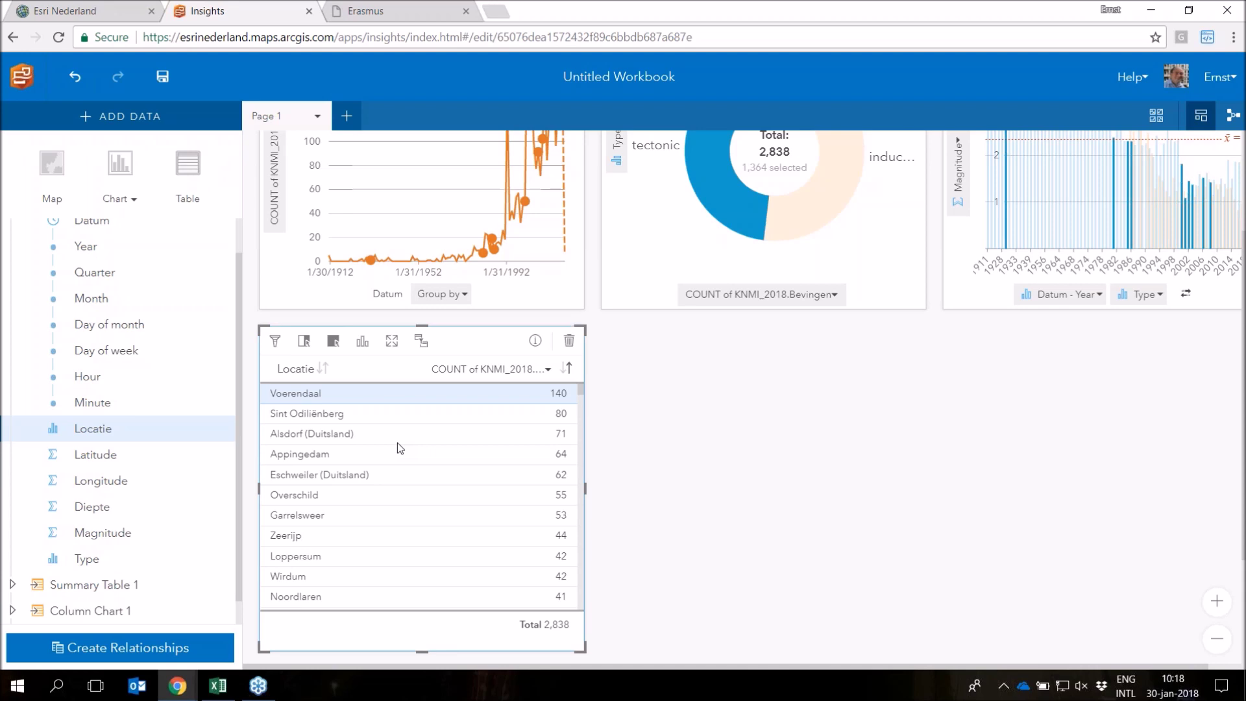
left_click(620, 386)
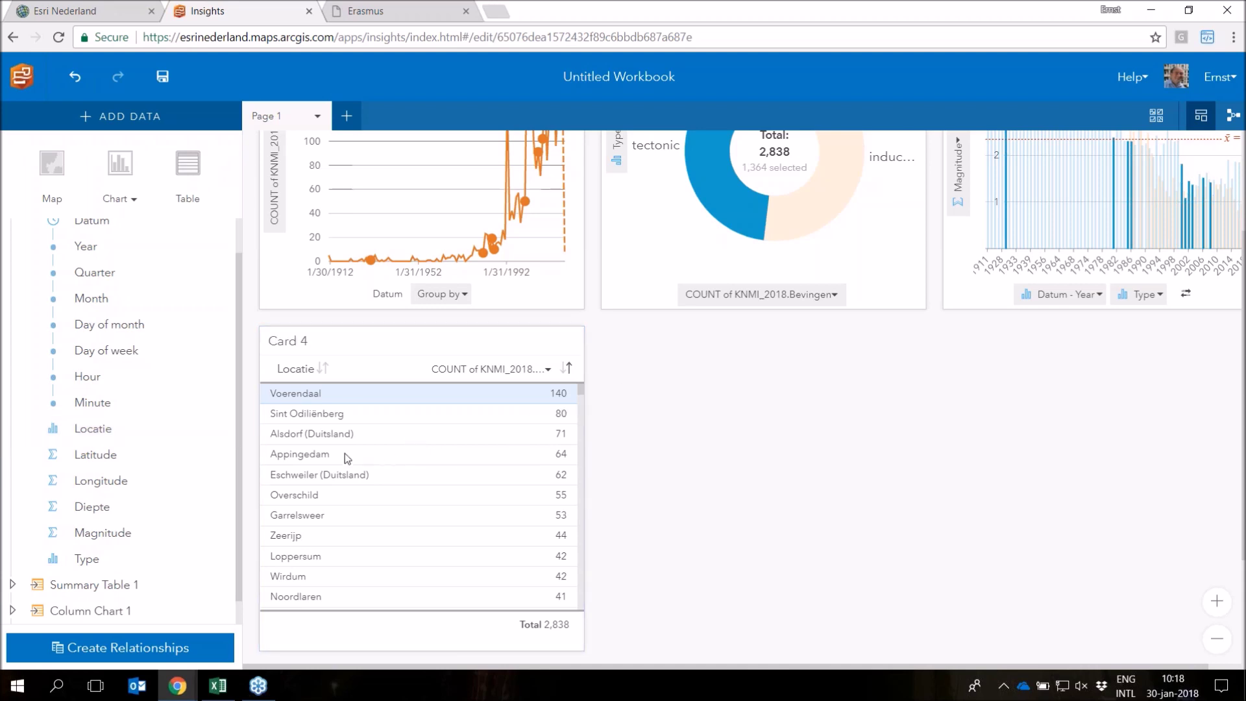
Step: Clear the selection and create a scatter plot of Diepte versus Magnitude
left_click(366, 216)
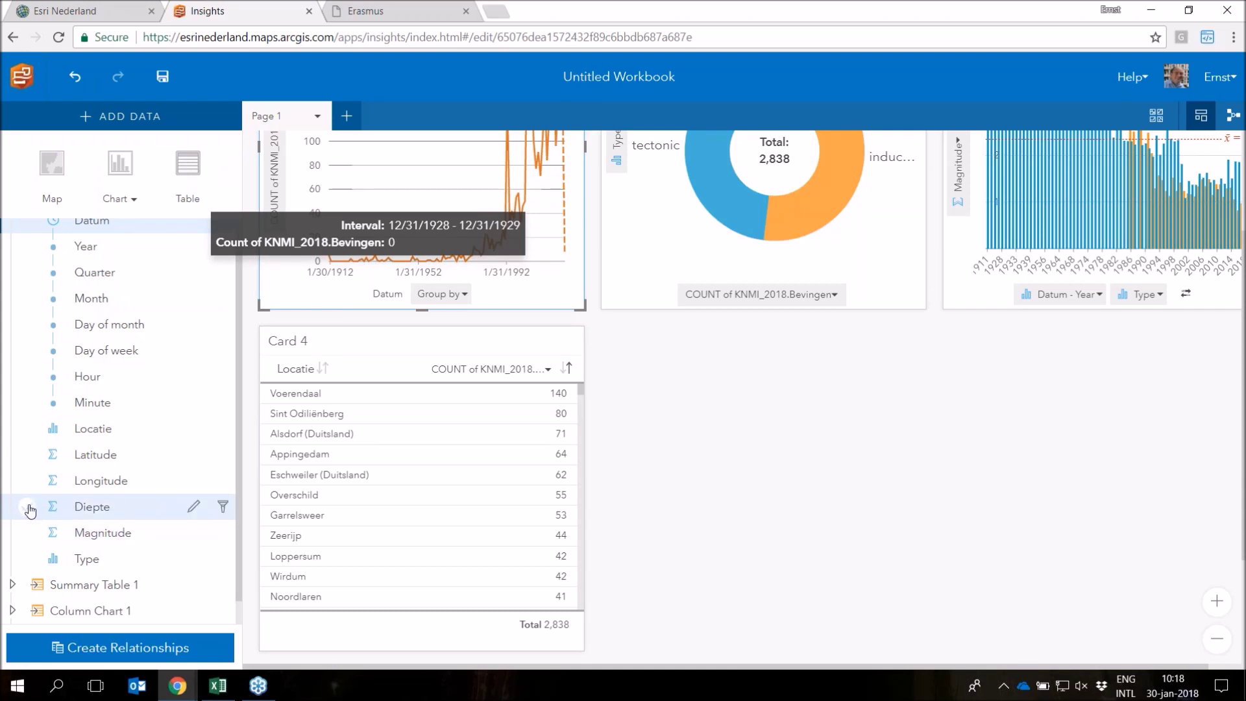
left_click(28, 509)
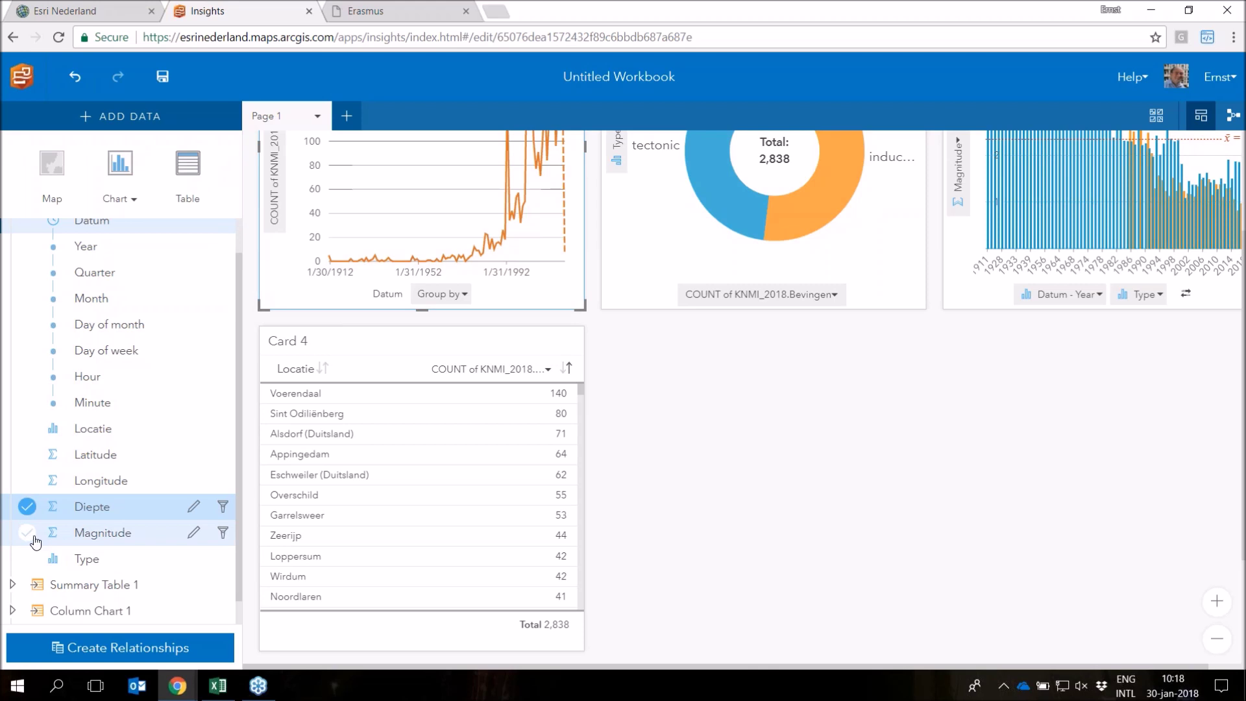
left_click(35, 539)
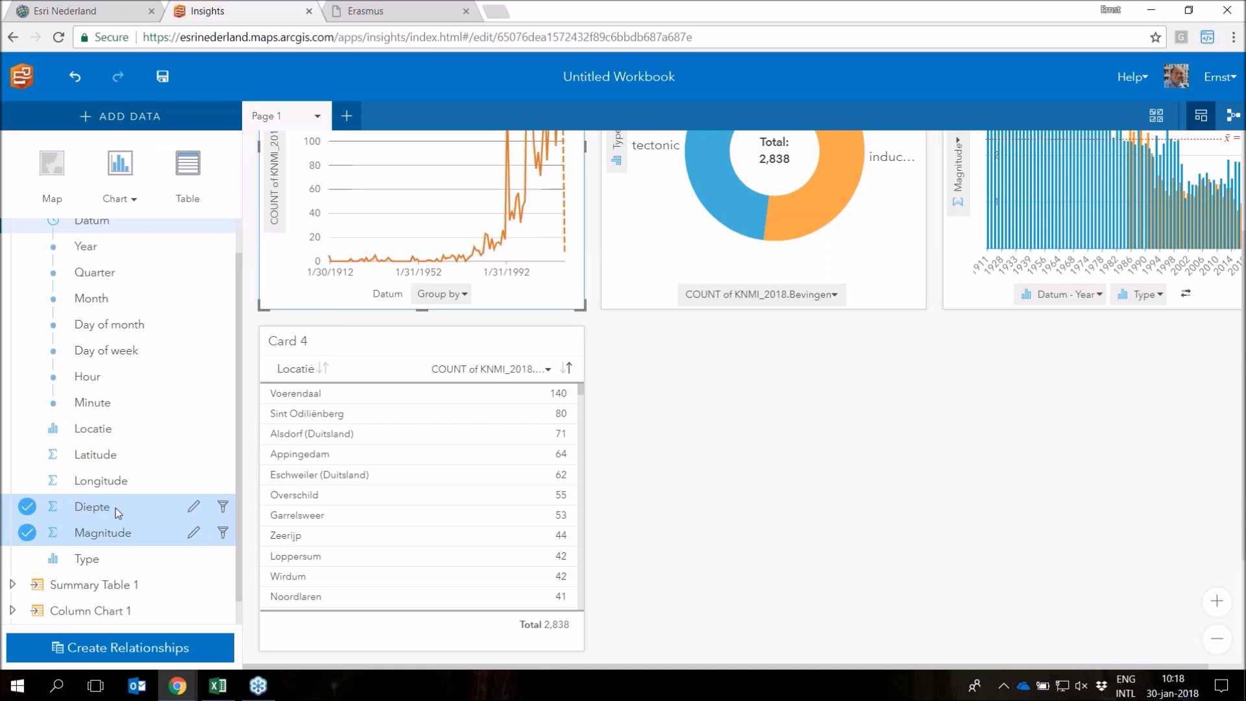
left_click(134, 200)
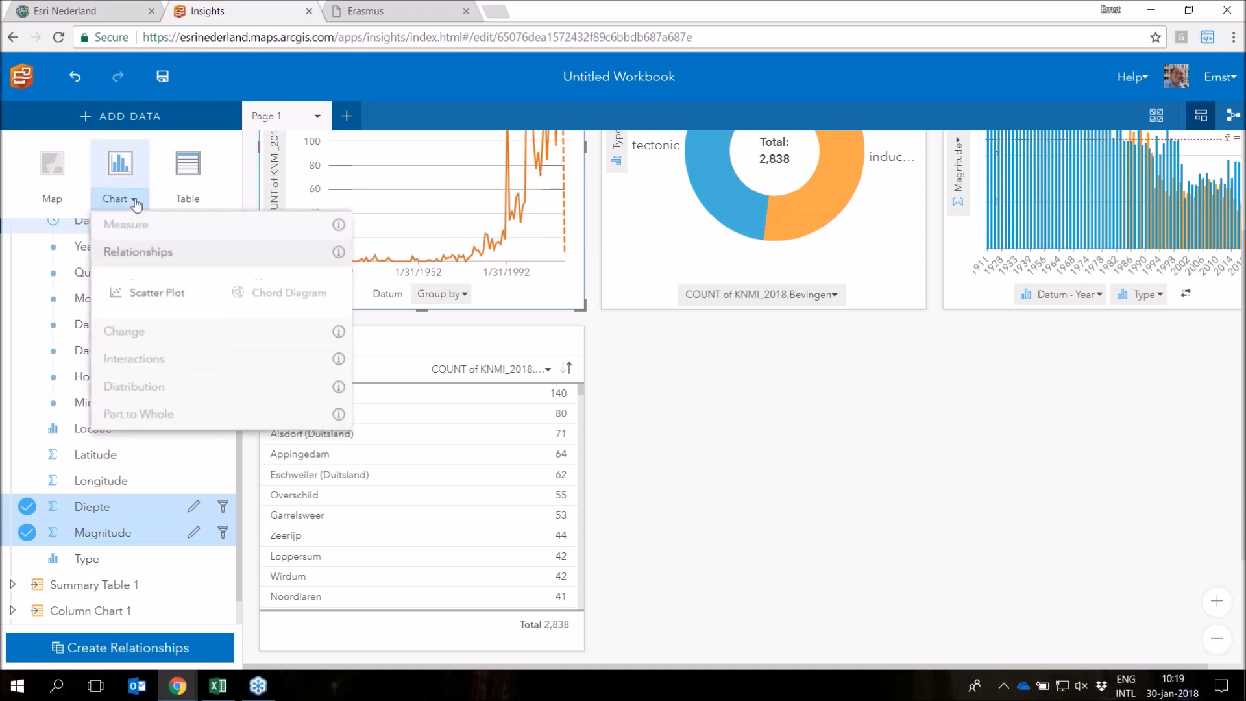
left_click(173, 300)
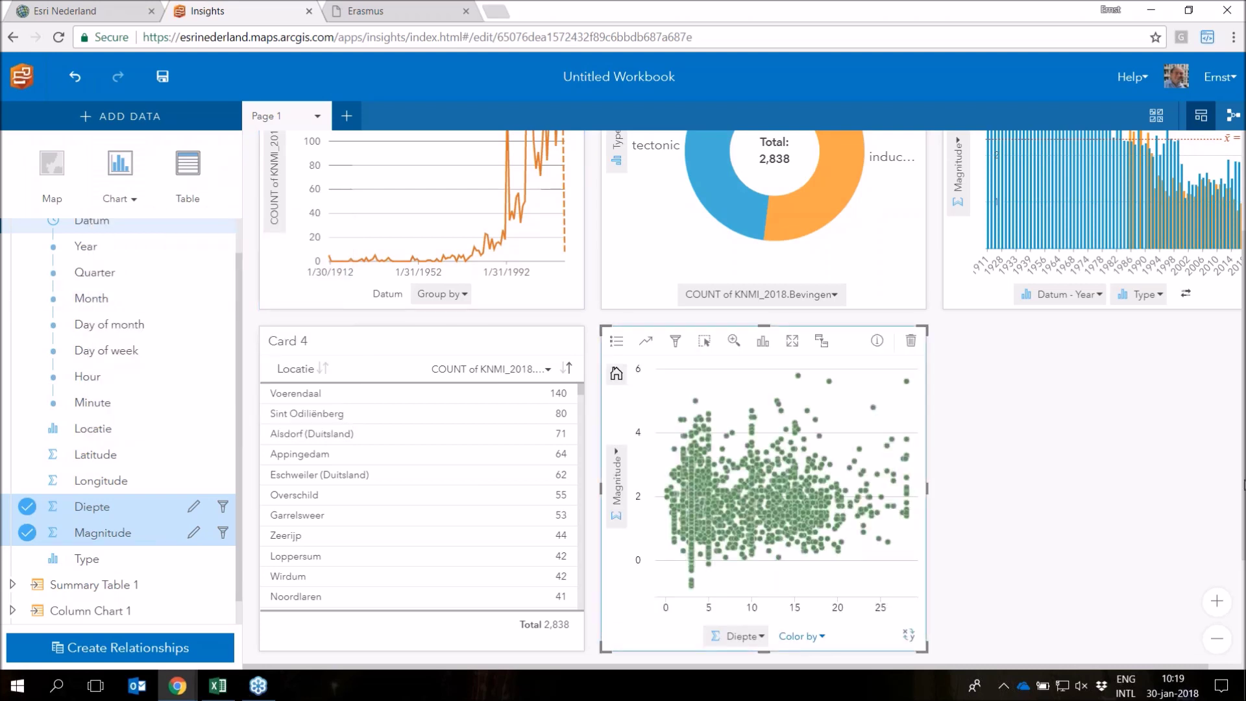
scroll(1243, 483, "down", 1)
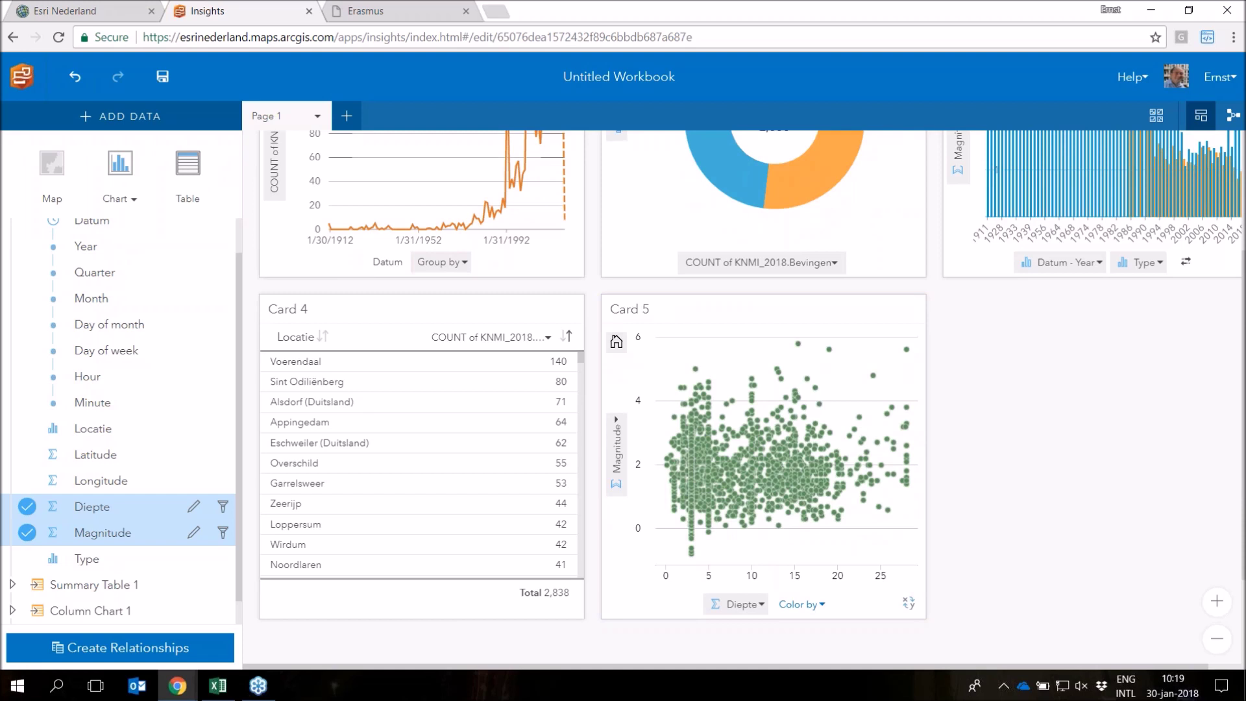
Step: Colour the scatter plot points by earthquake Type
left_click(822, 604)
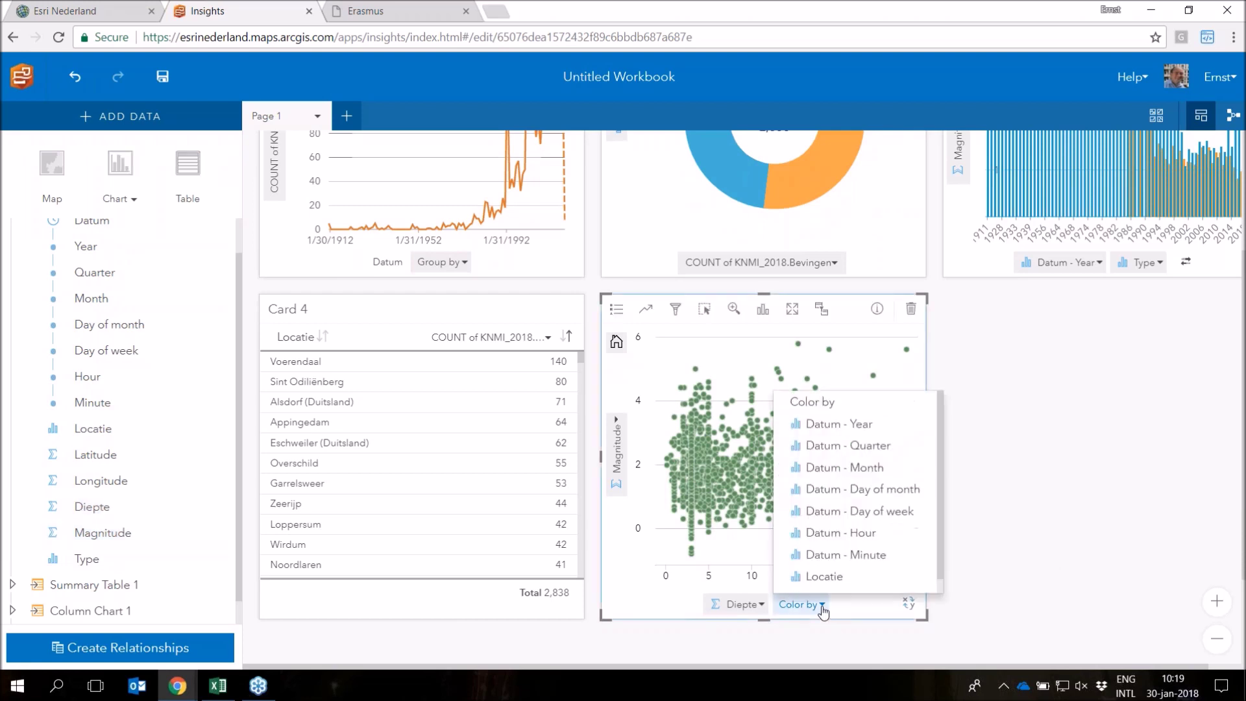
scroll(937, 519, "down", 1)
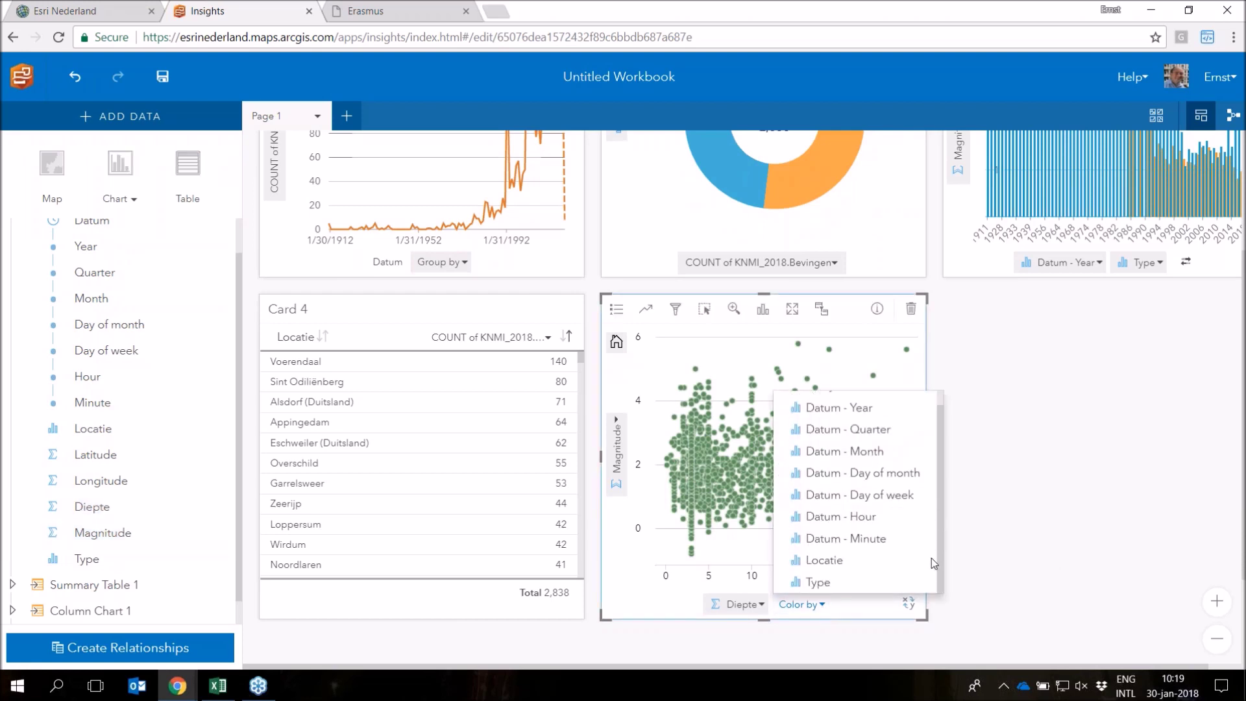
left_click(855, 587)
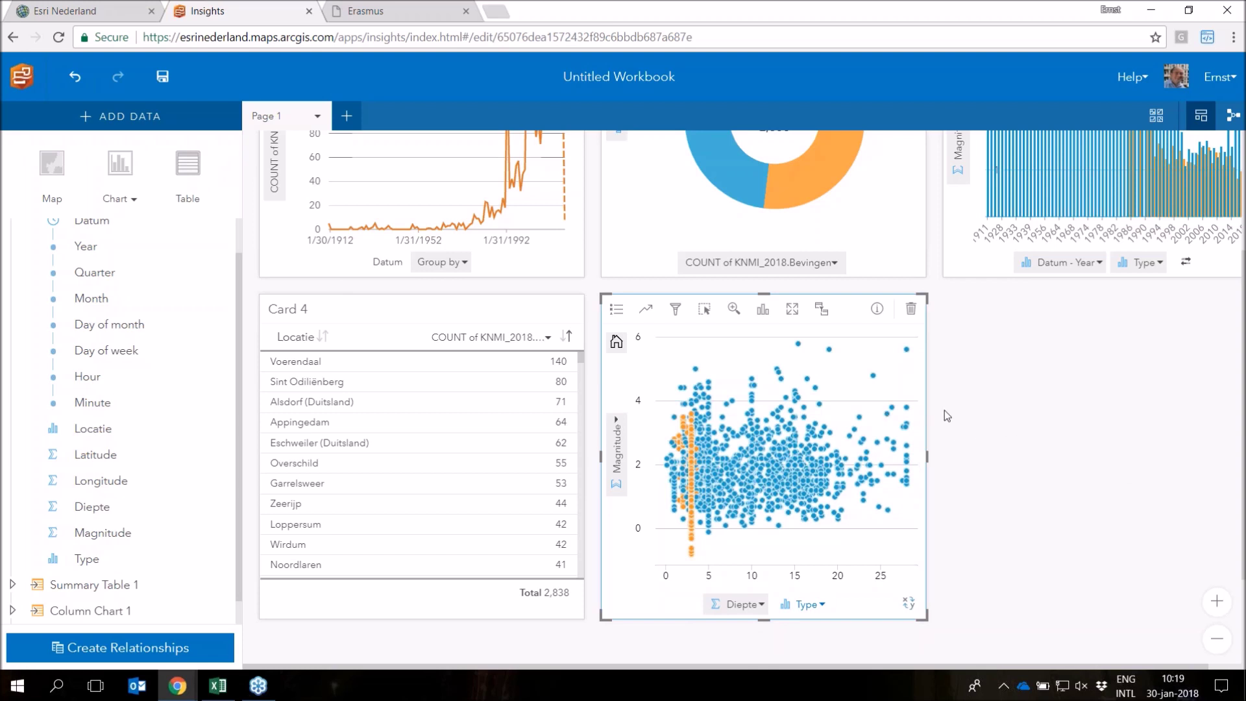
Step: Select the induced, tectonic, then induced donut slices to cross-filter the cards, then deselect
left_click(819, 204)
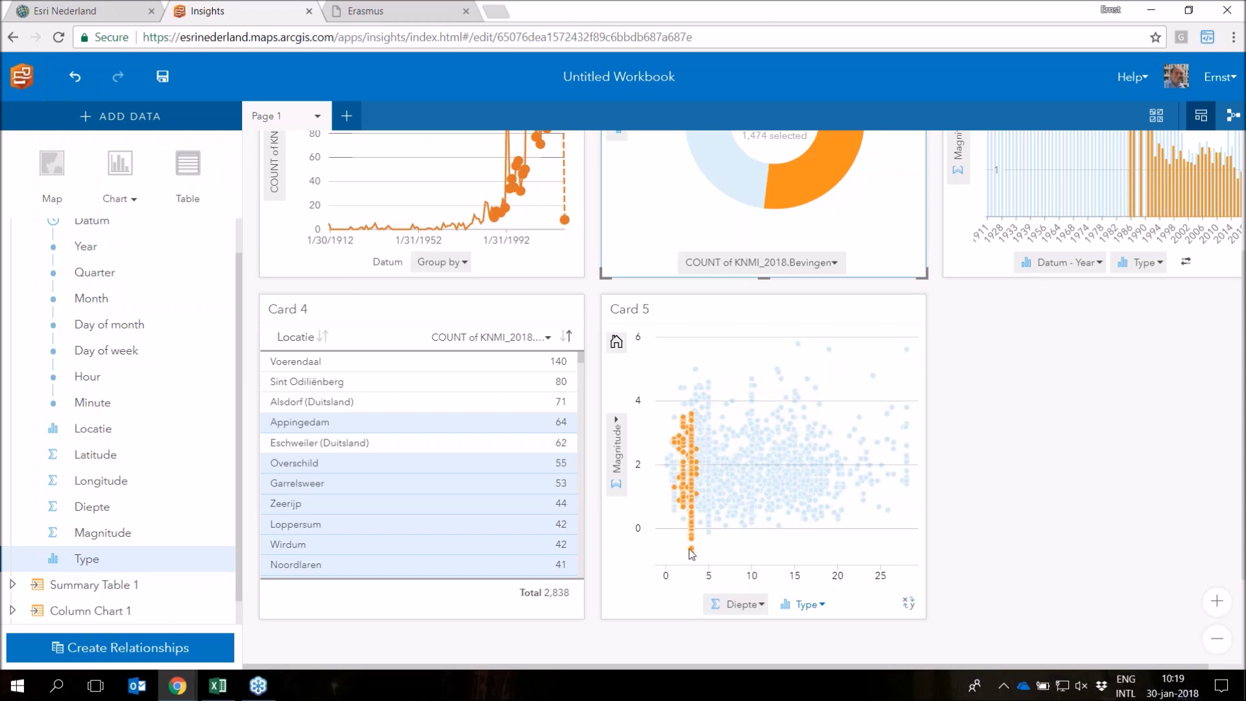
left_click(743, 187)
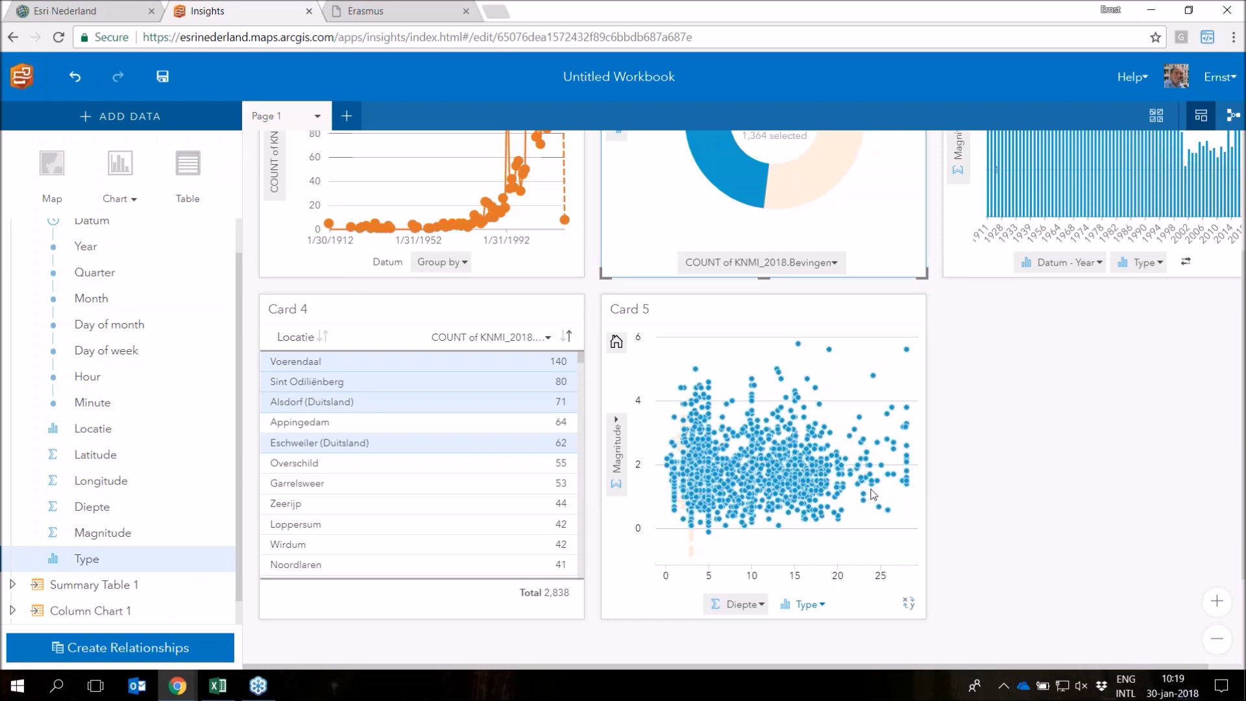
left_click(800, 193)
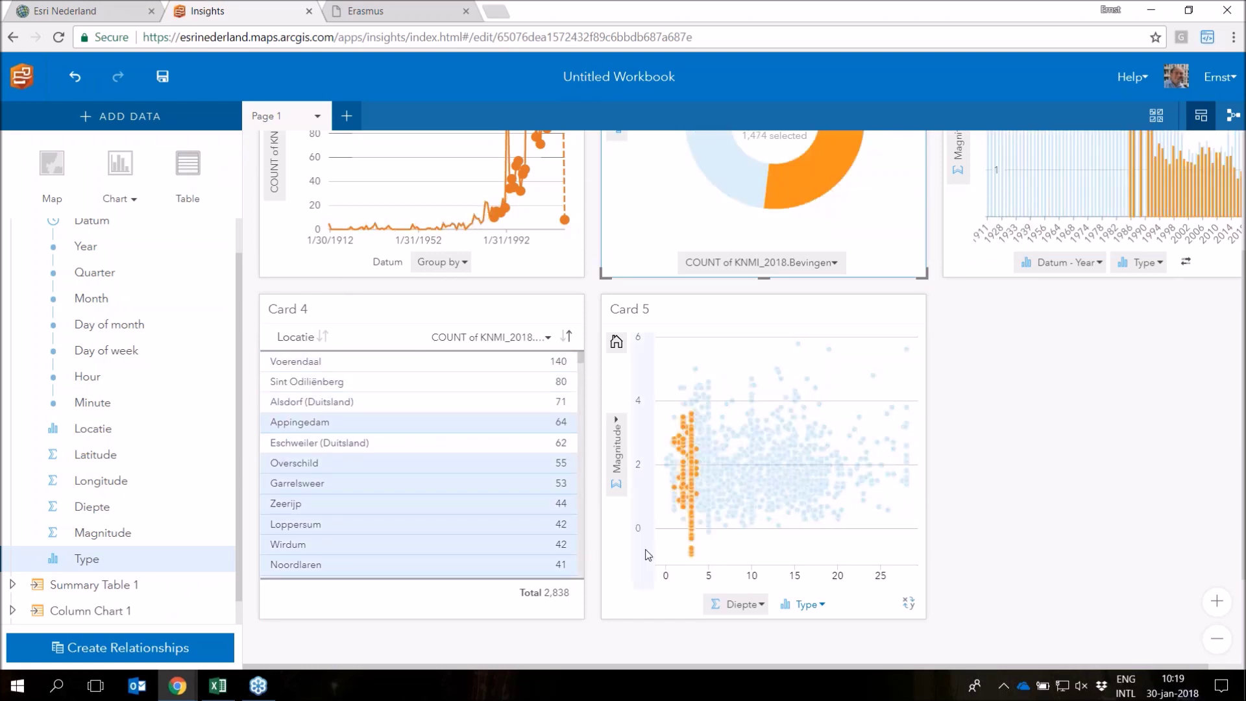
mouse_move(694, 560)
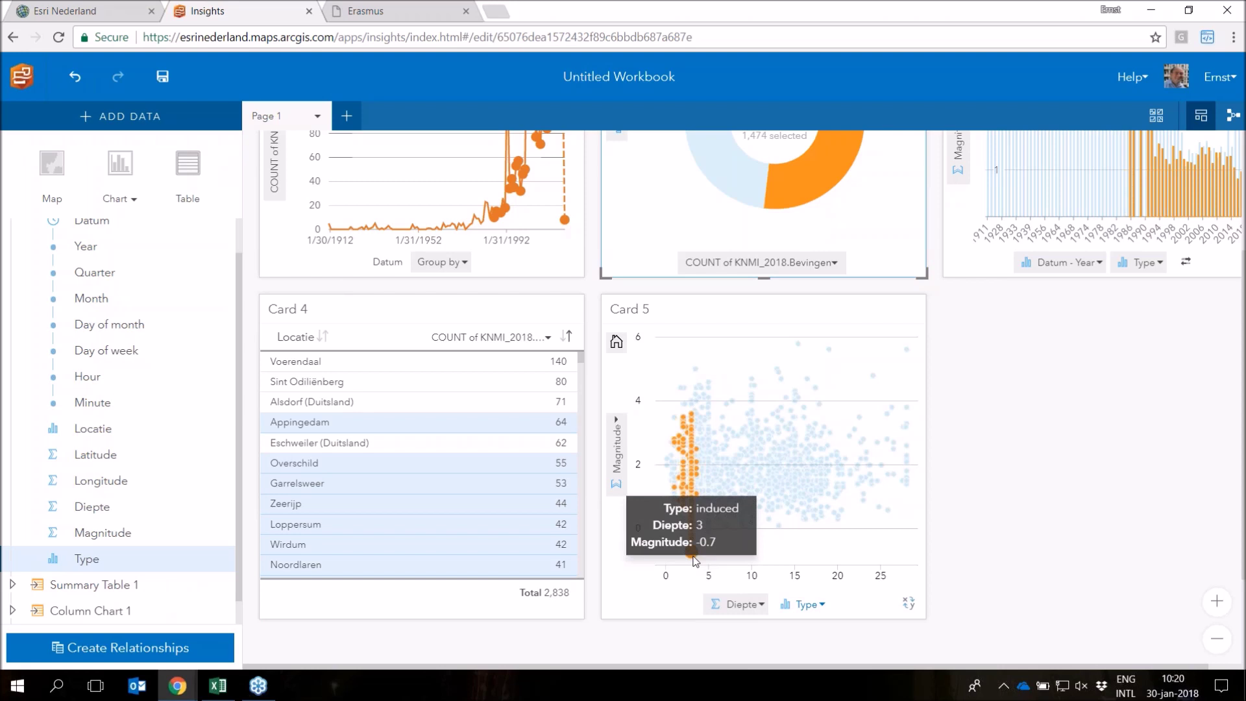
left_click(1021, 474)
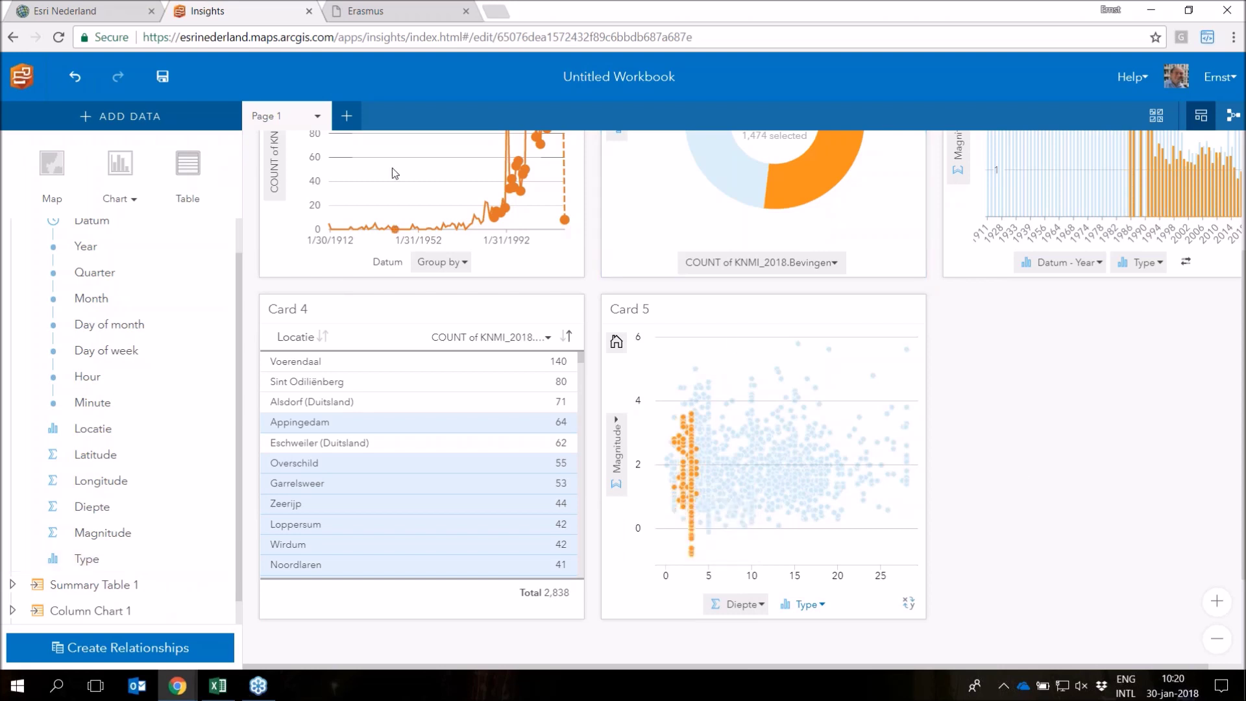
scroll(238, 232, "up", 1)
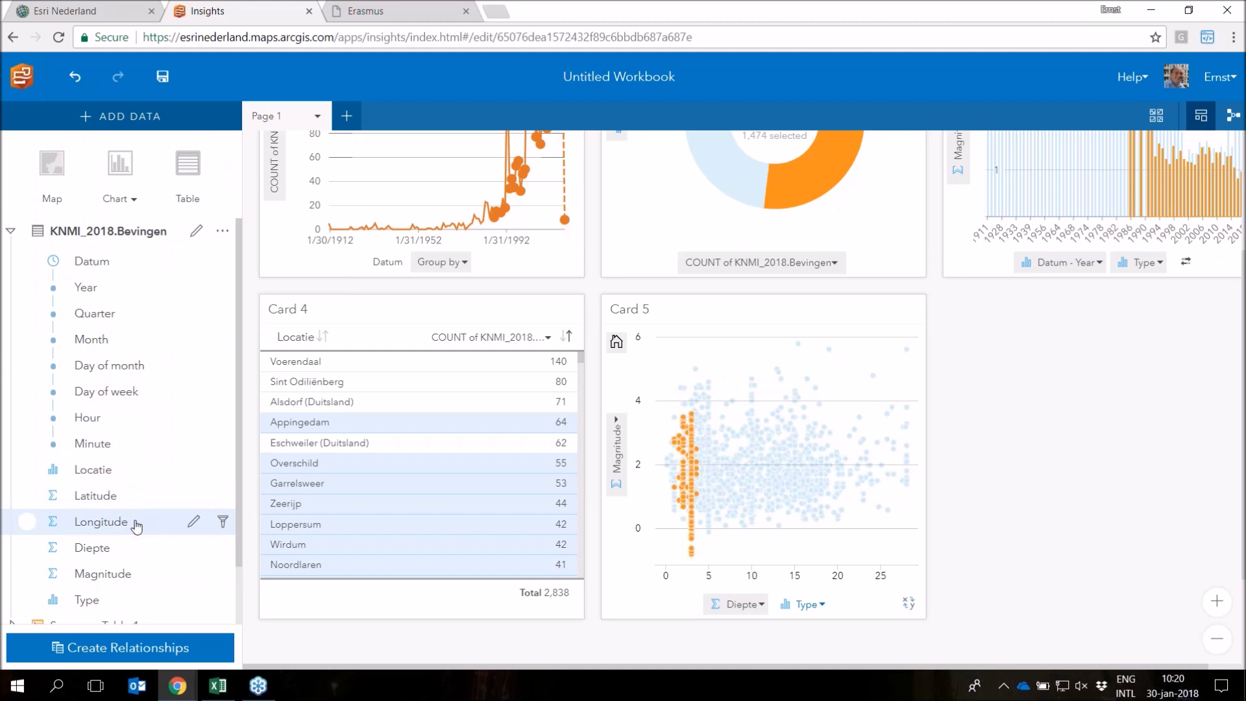
Step: Enable location for KNMI_2018.Bevingen from Longitude/Latitude coordinates using 4326 - GCS WGS 1984
left_click(222, 232)
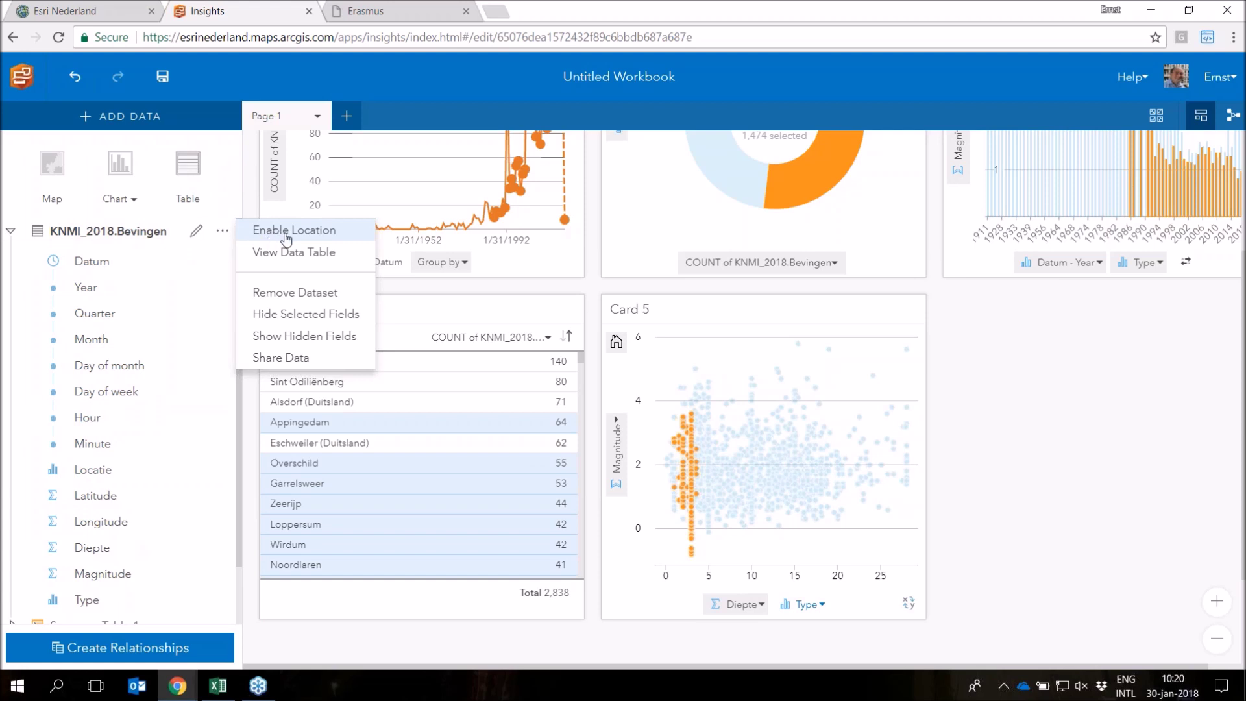
left_click(286, 238)
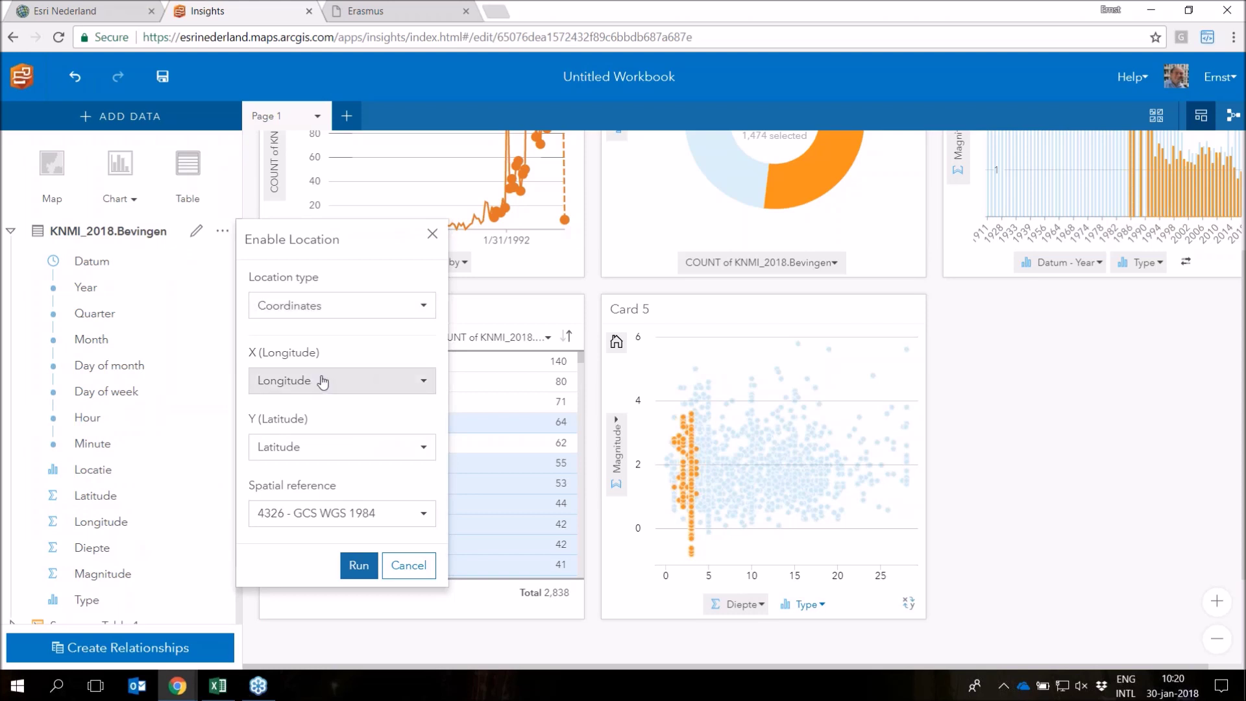
left_click(424, 316)
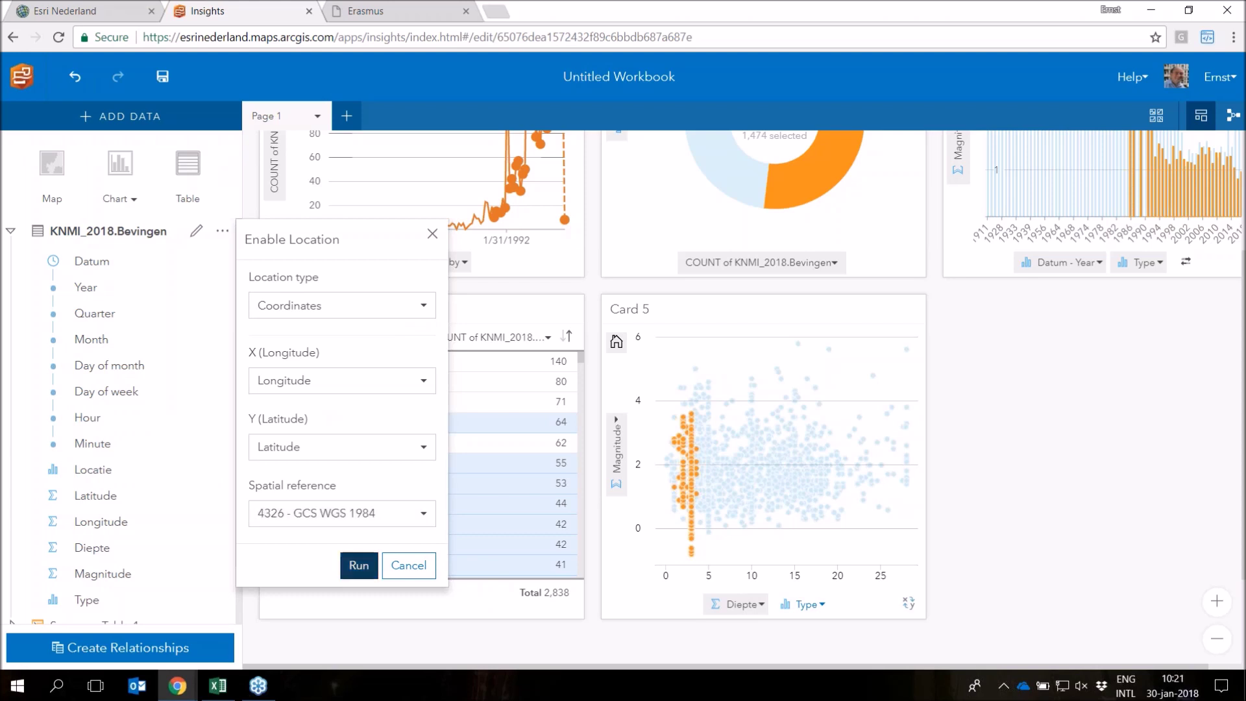
left_click(359, 565)
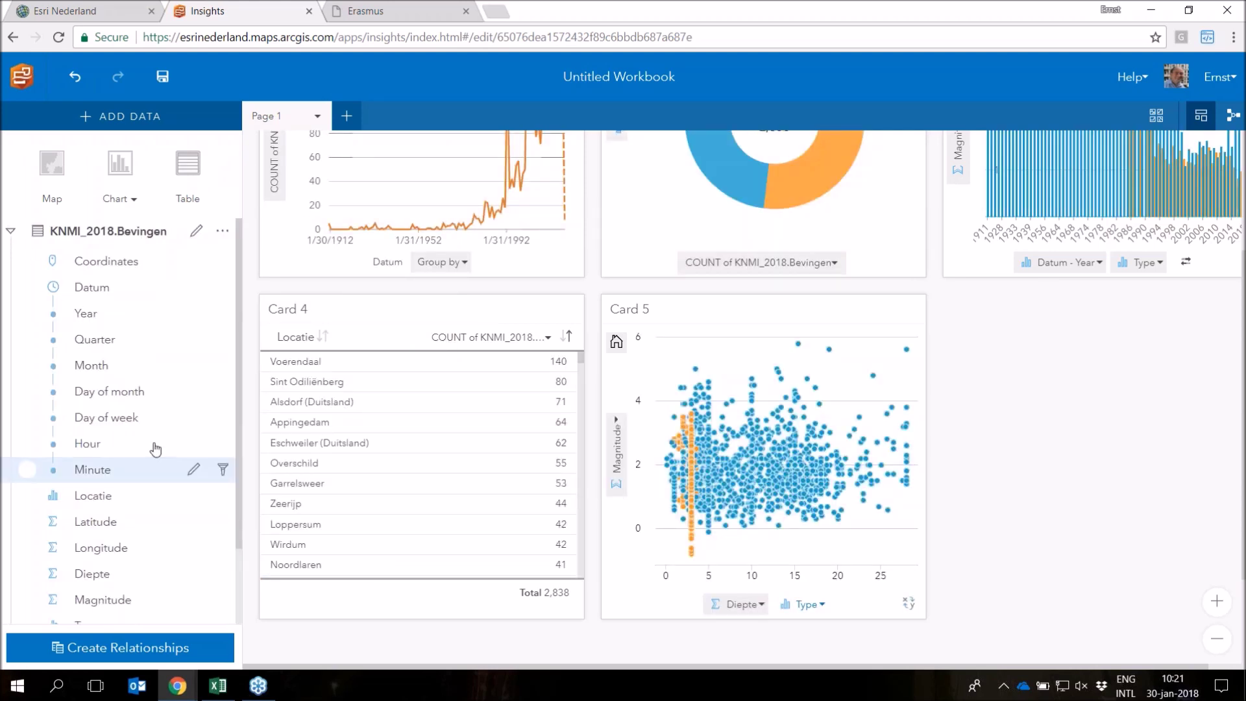
Step: Map the earthquake Coordinates field in a new card and style the points by Type
left_click(132, 270)
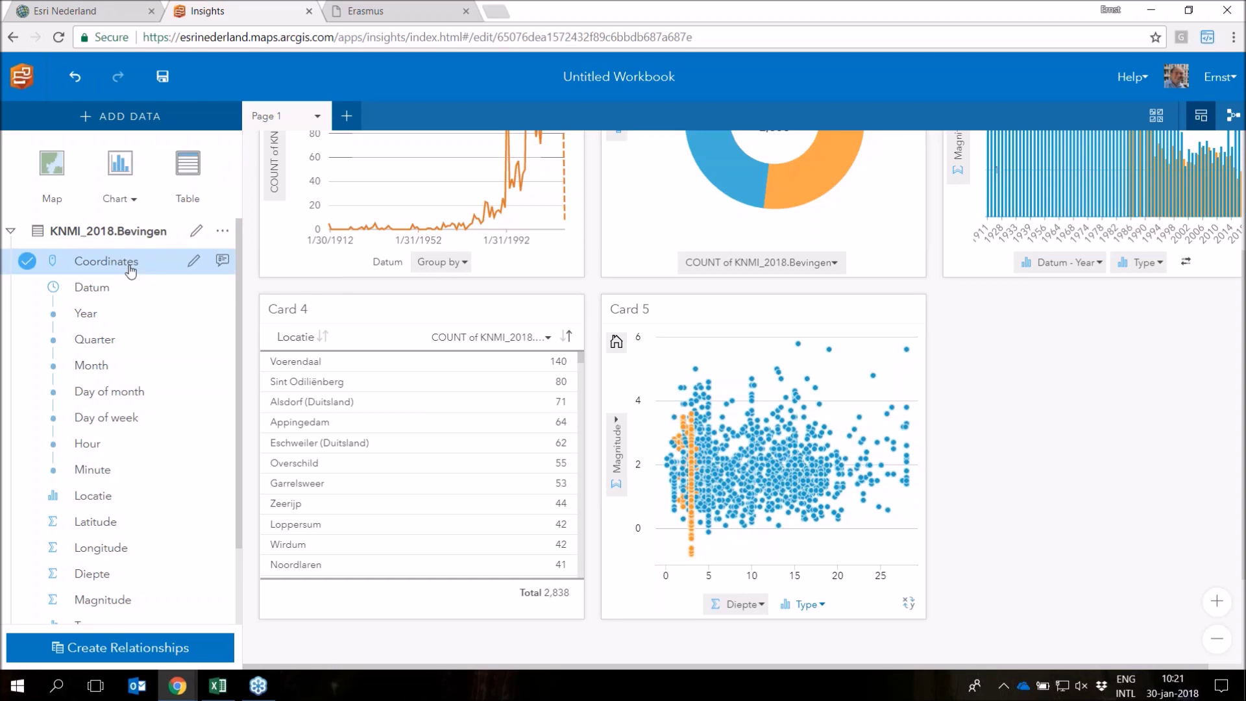
left_click(58, 187)
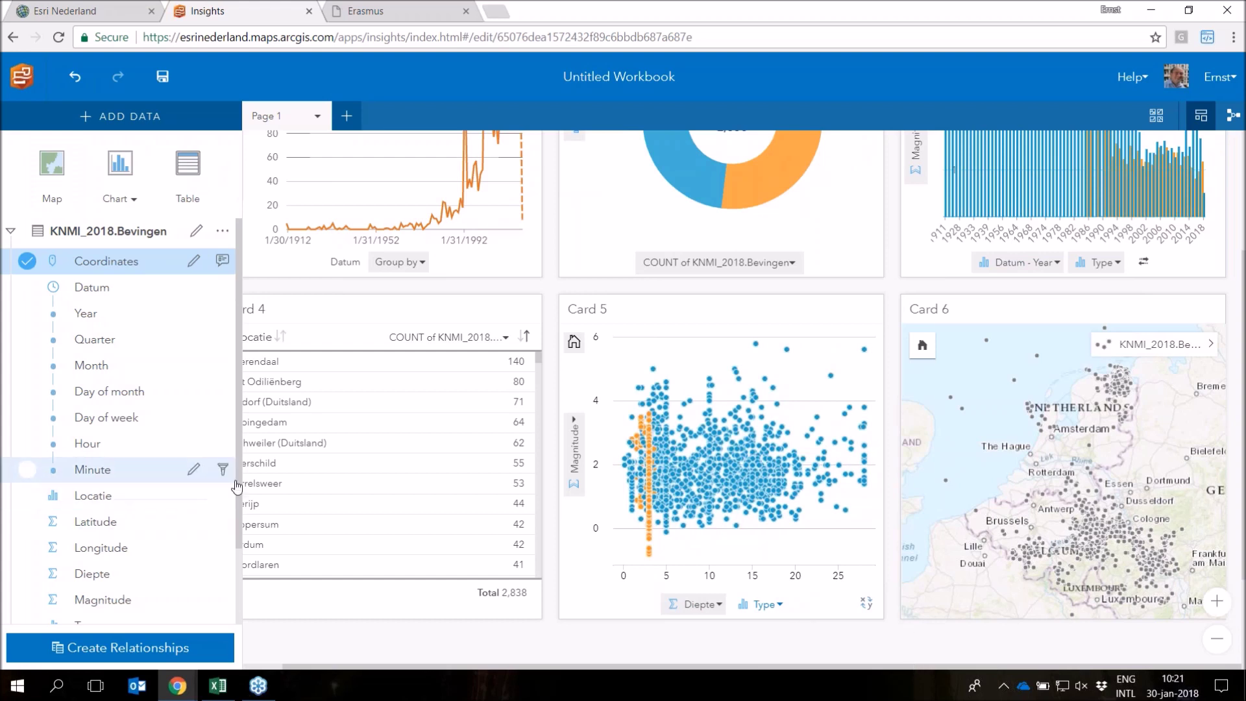
scroll(236, 571, "down", 2)
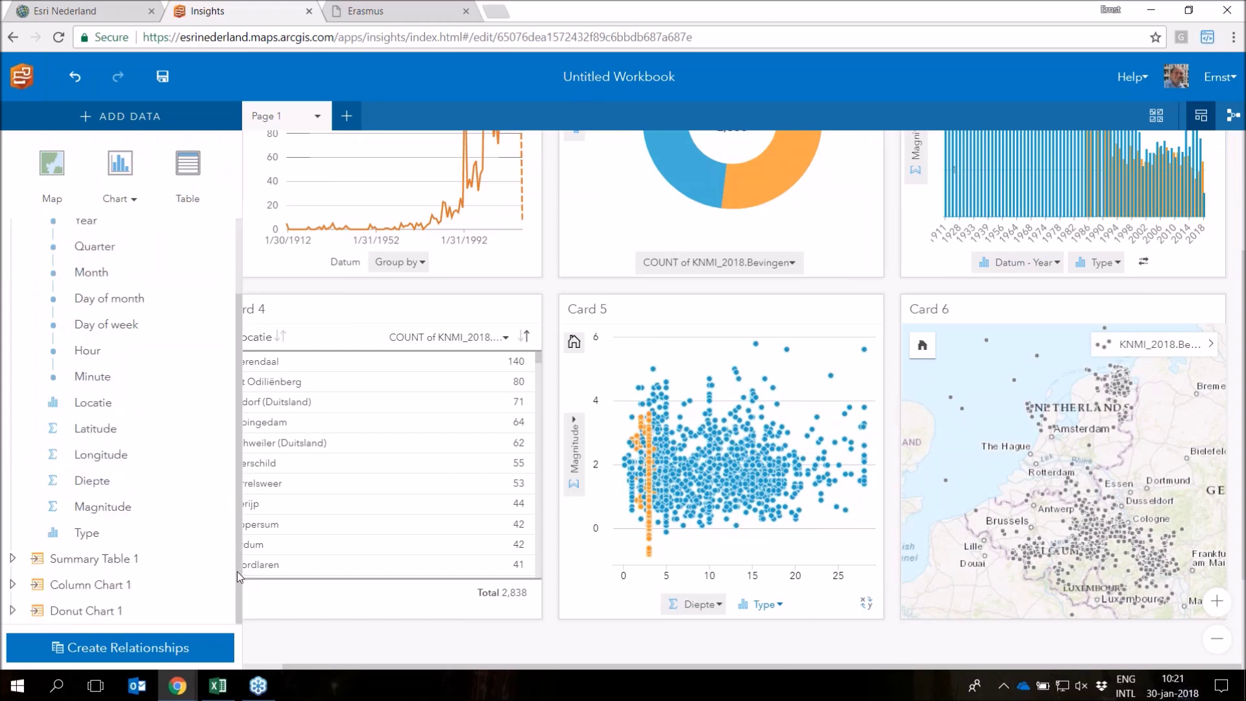
left_click(91, 533)
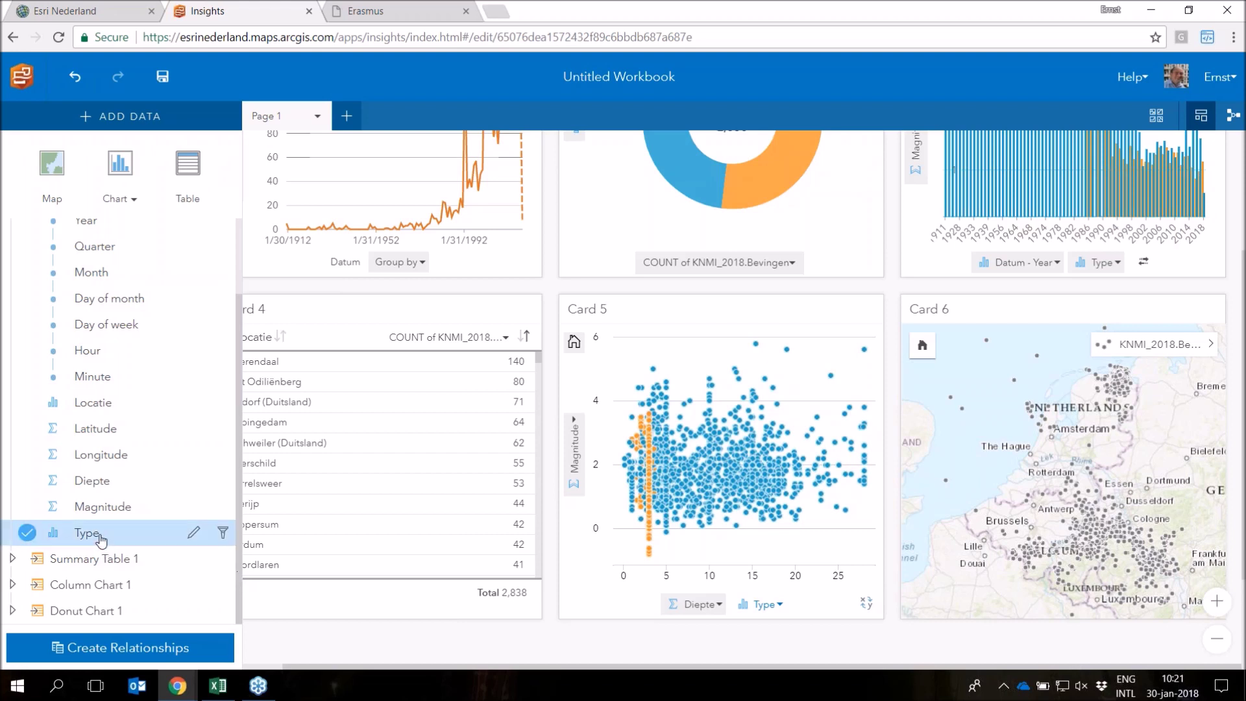
left_click_drag(96, 538, 1106, 446)
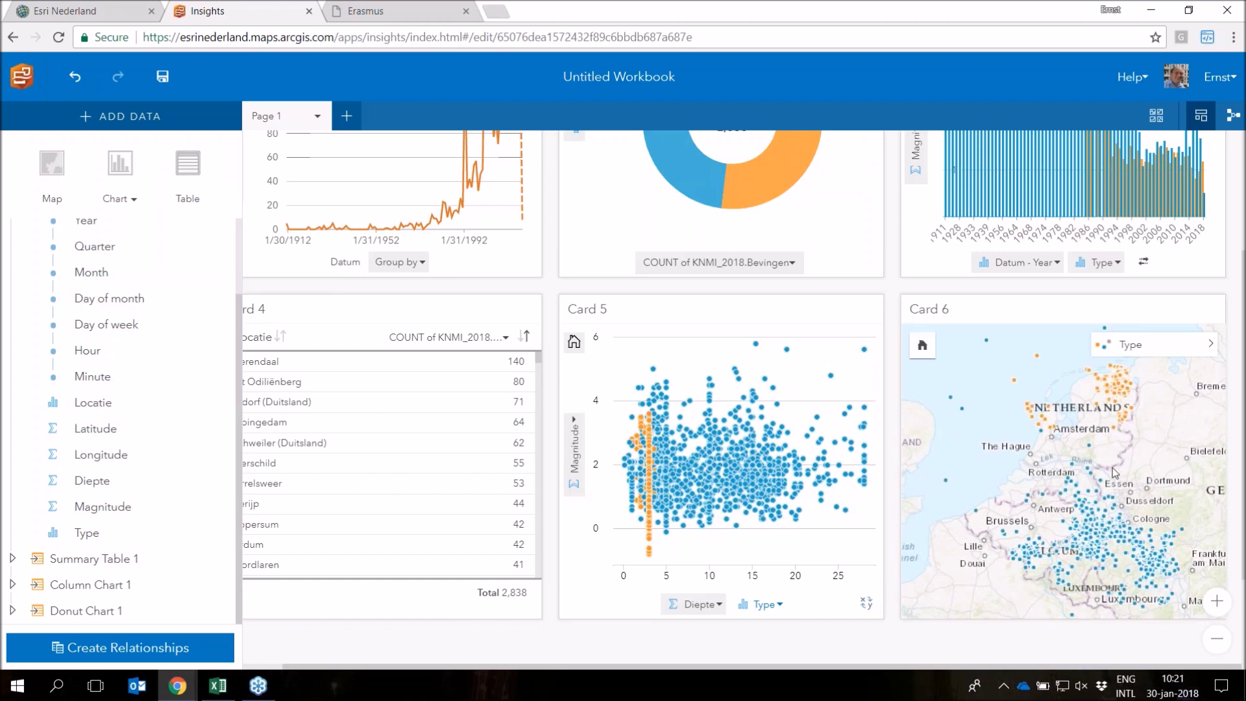
mouse_move(1129, 479)
Step: Drag the Magnitude field out to start a new map of earthquake Magnitude
scroll(733, 389, "down", 2)
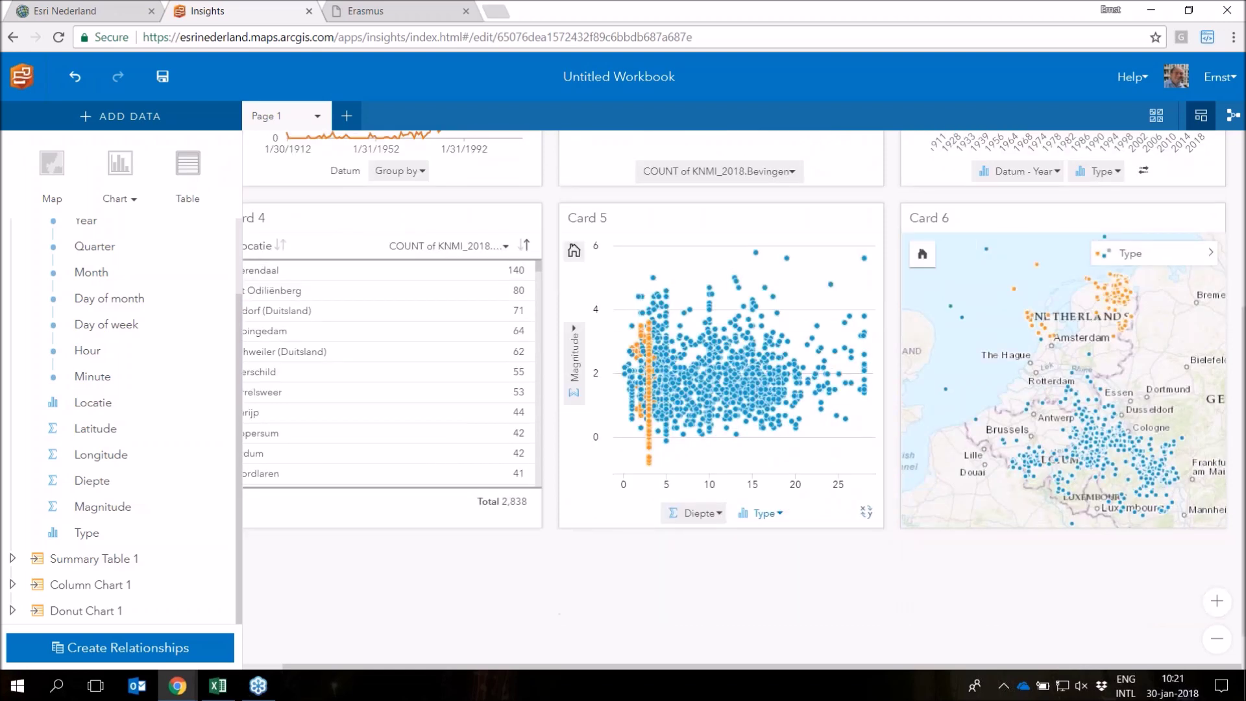
scroll(325, 586, "down", 1)
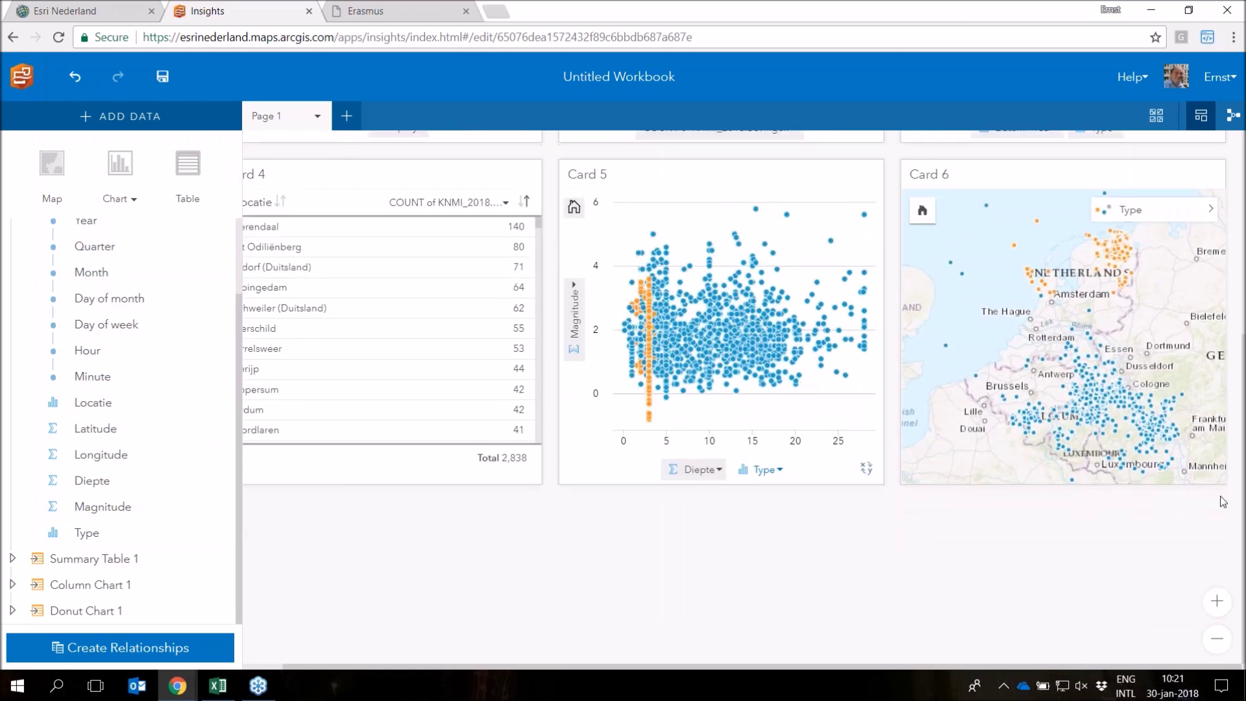
left_click(34, 511)
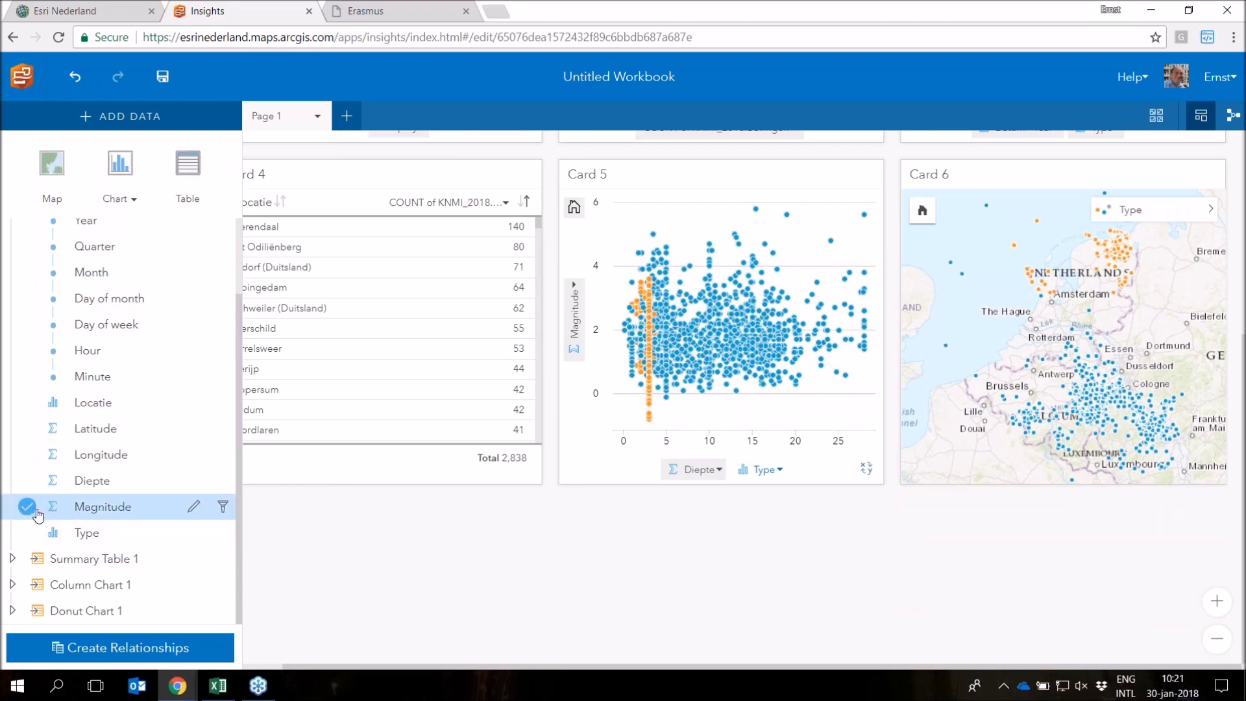
left_click_drag(38, 514, 302, 568)
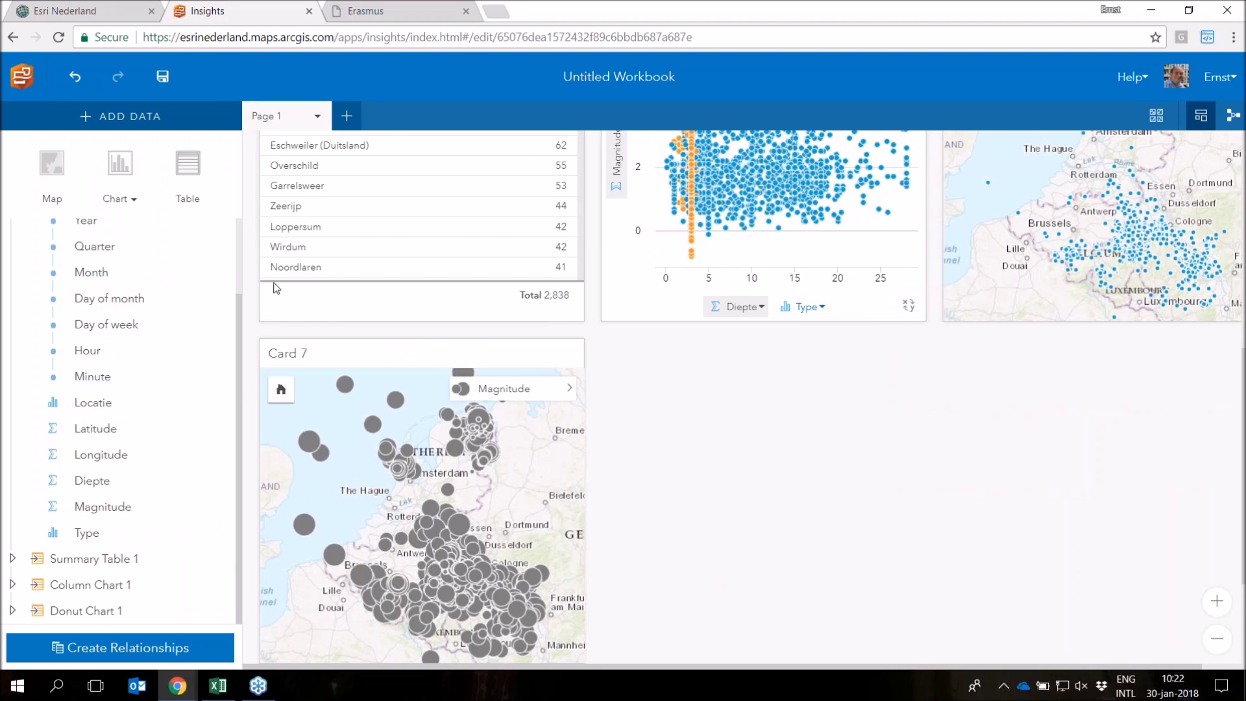
Step: Open the Add Data catalogue to bring more data onto the page
left_click(149, 125)
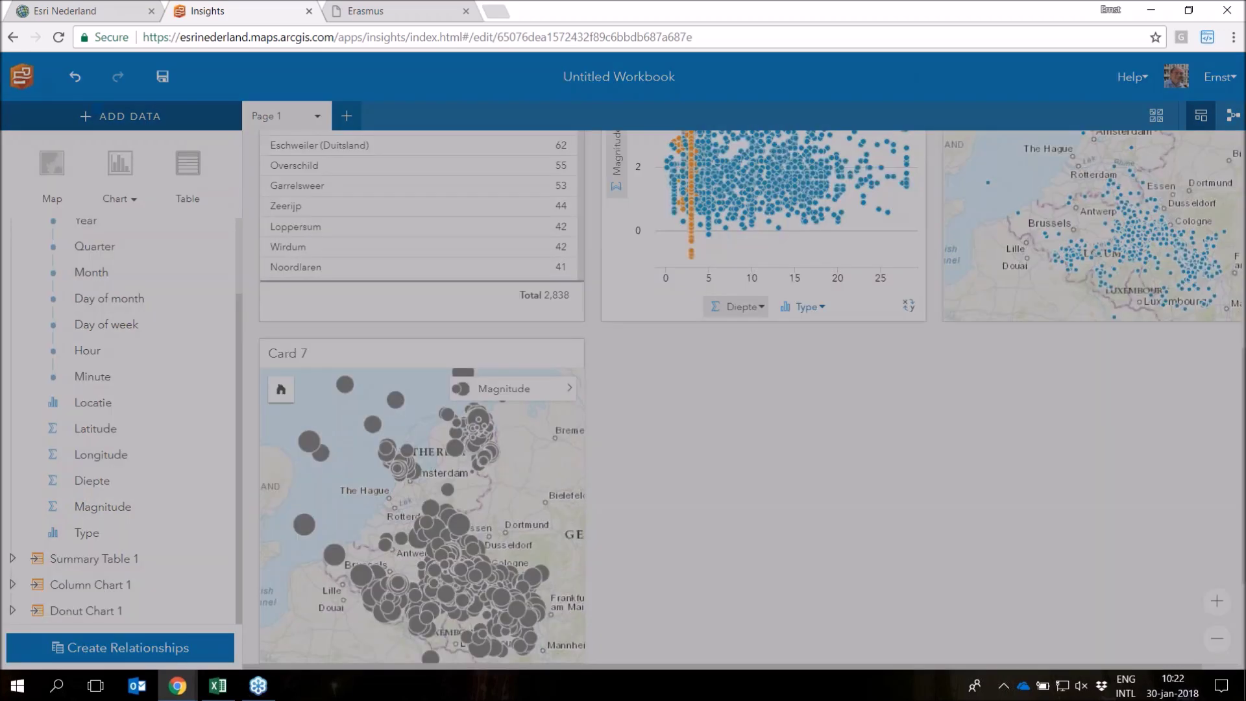
Step: Search boundaries for 'nl' and add only NLD_Provincie and NLD_Gemeenten from Netherlands Gemeenten Boundaries 2015
left_click(239, 311)
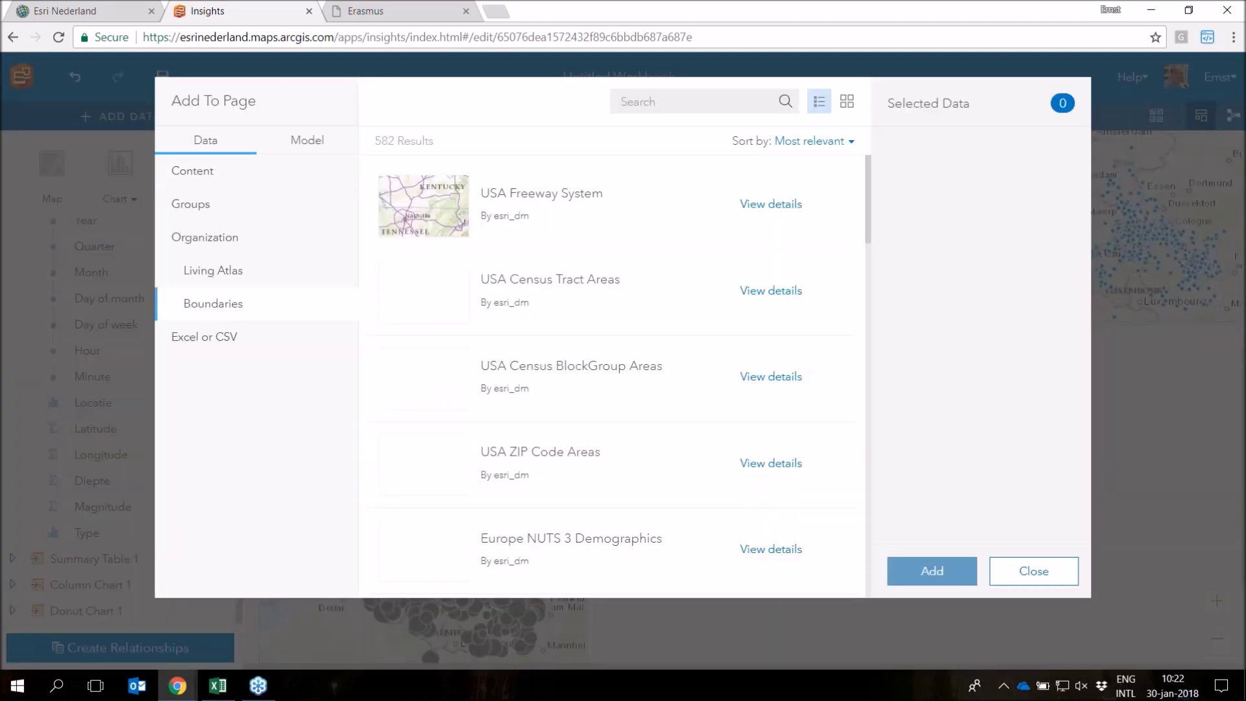
left_click(739, 102)
type("nl")
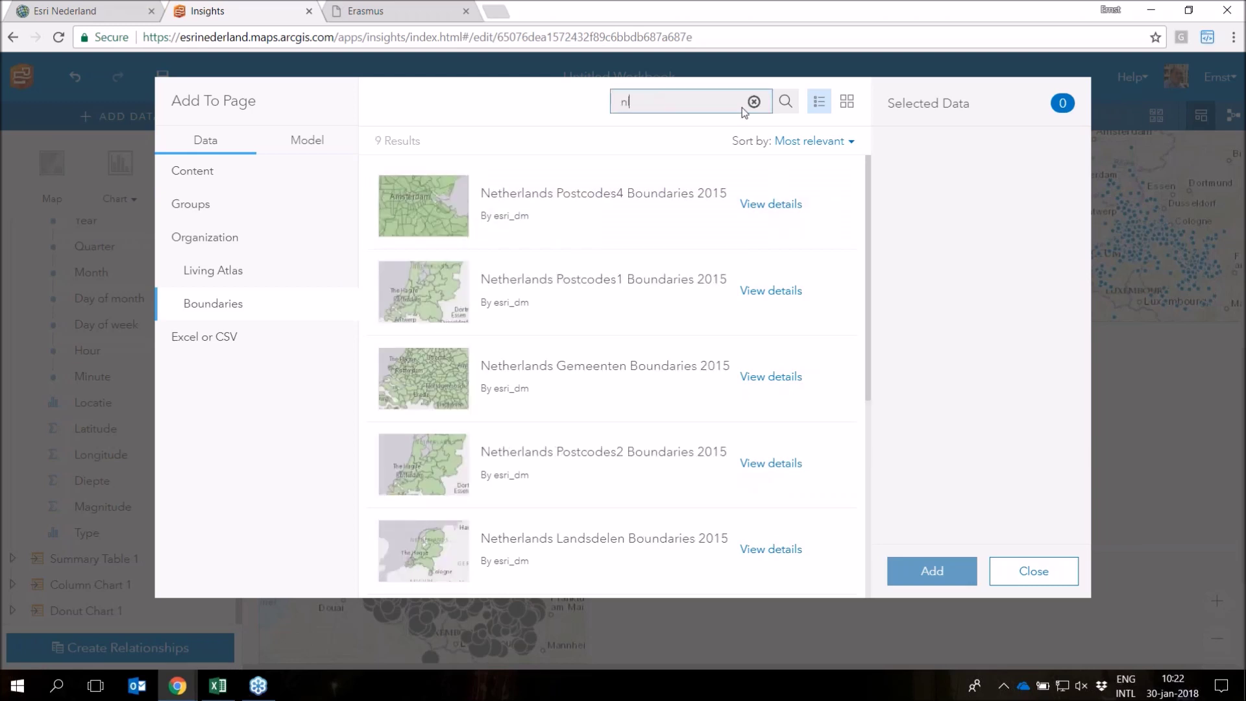
left_click(675, 357)
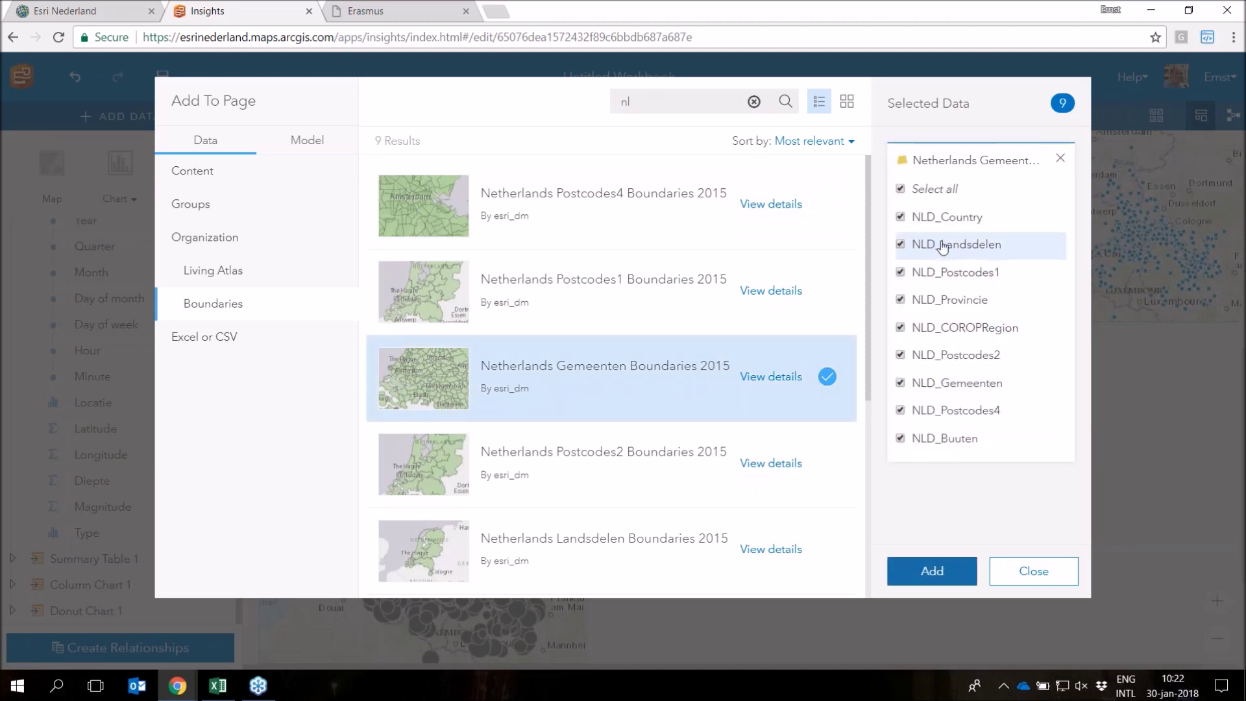
left_click(901, 189)
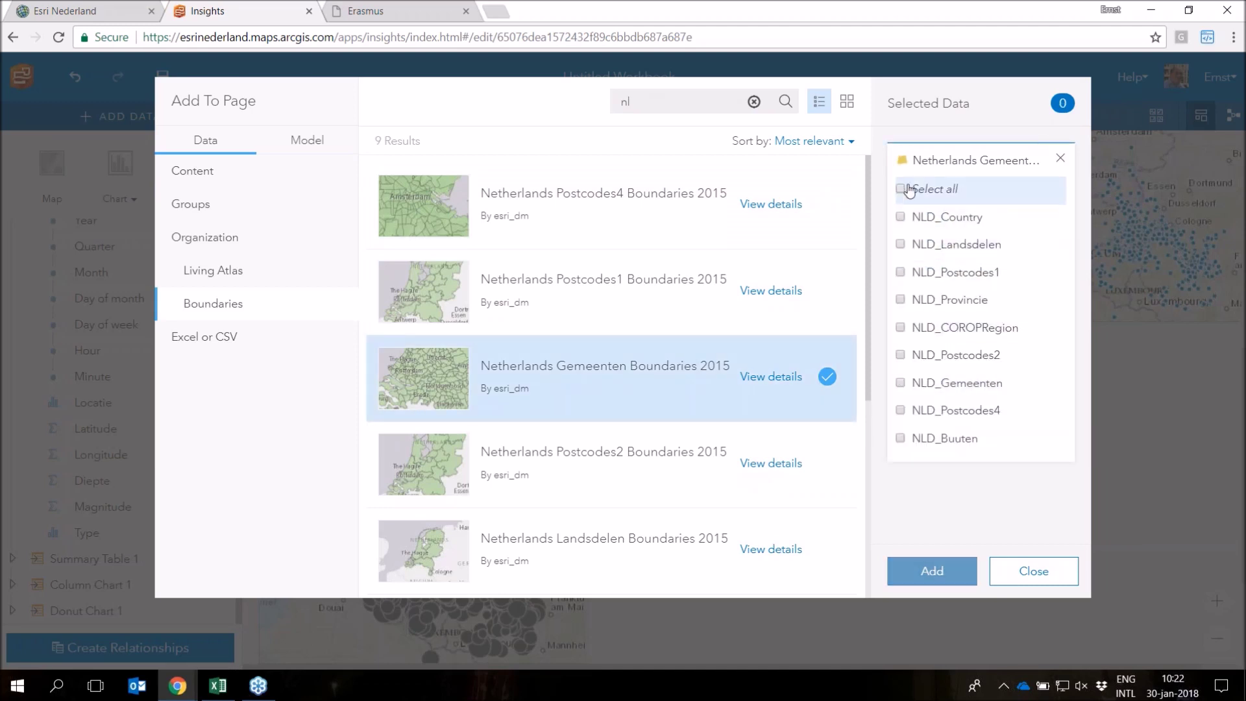
left_click(902, 302)
left_click(901, 383)
left_click(924, 568)
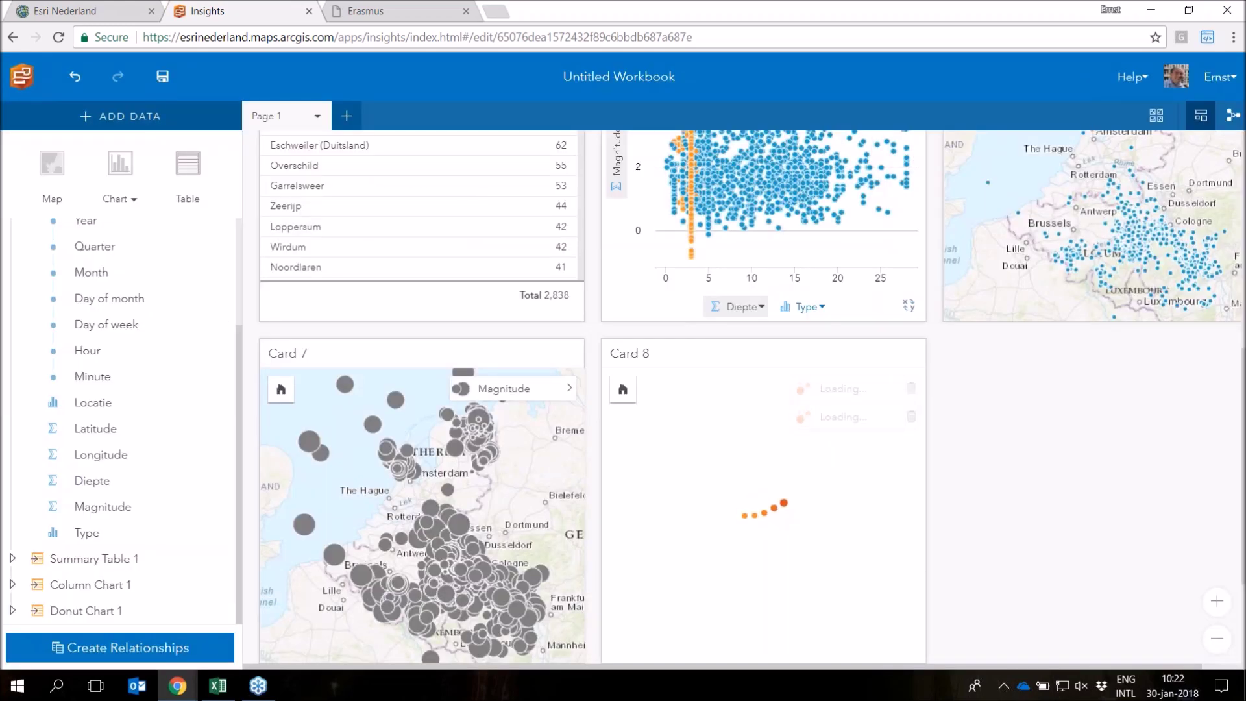
Step: Delete the Card 8 boundary map and expand NLD_Provincie's fields in the data pane
left_click_drag(1244, 373, 1243, 419)
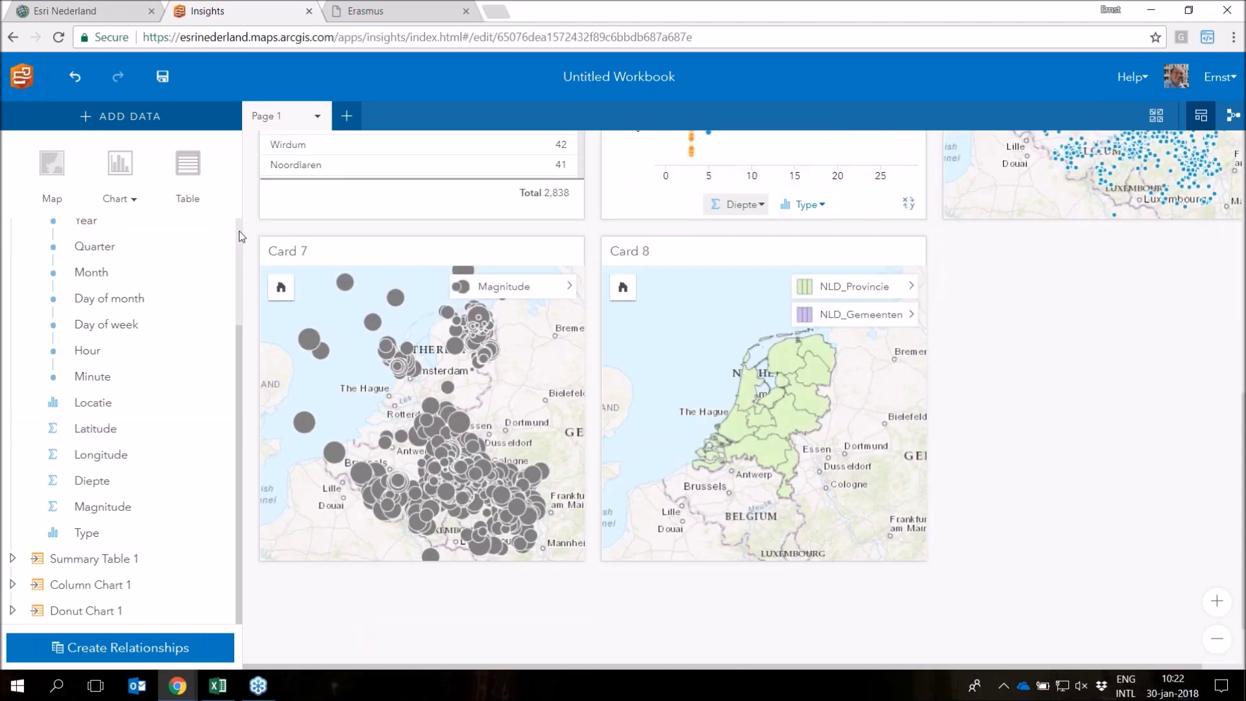
scroll(236, 238, "up", 2)
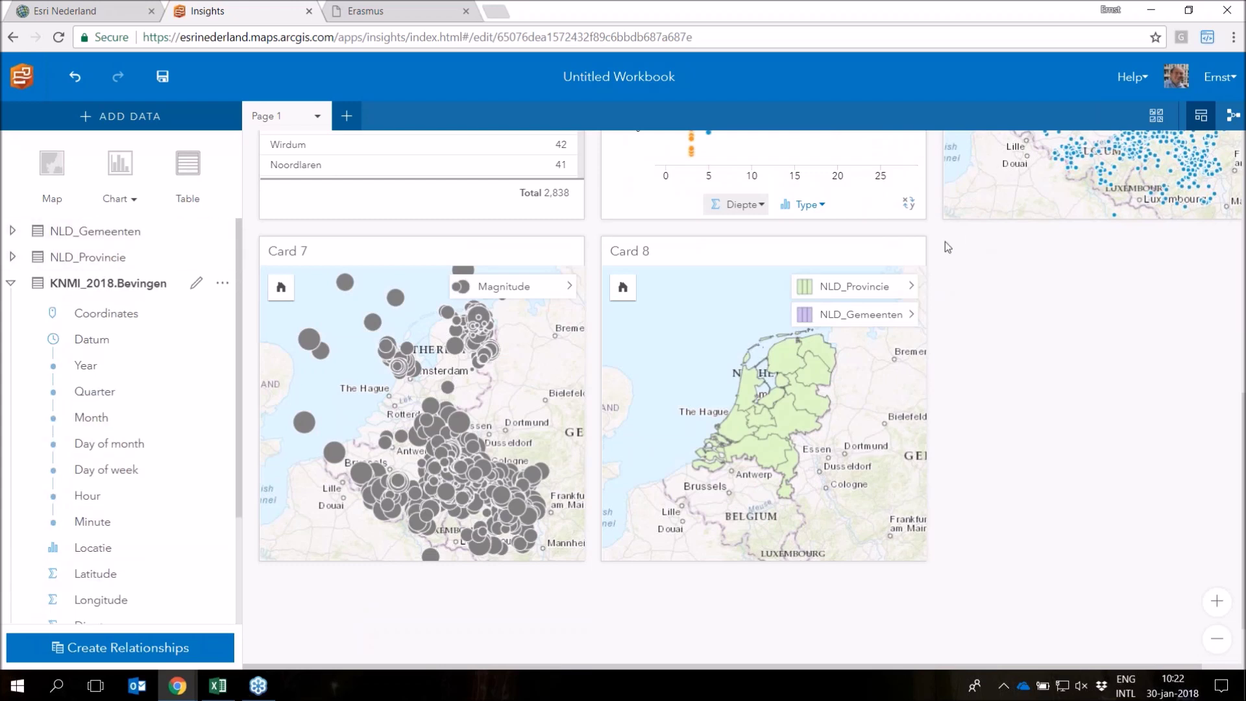
left_click(916, 252)
left_click(911, 253)
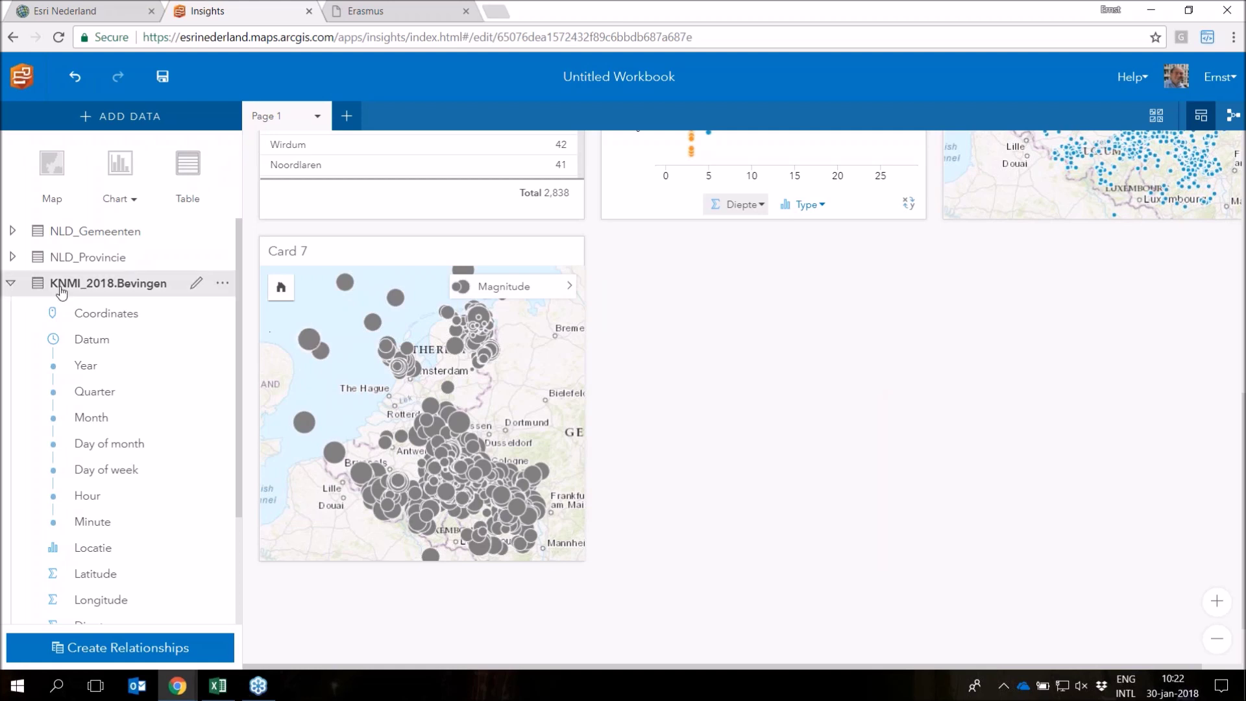
left_click(11, 258)
Step: Apply an intersects filter with NLD_Provincie, undo it, and drag provinces onto the Magnitude map again
left_click_drag(249, 329, 510, 455)
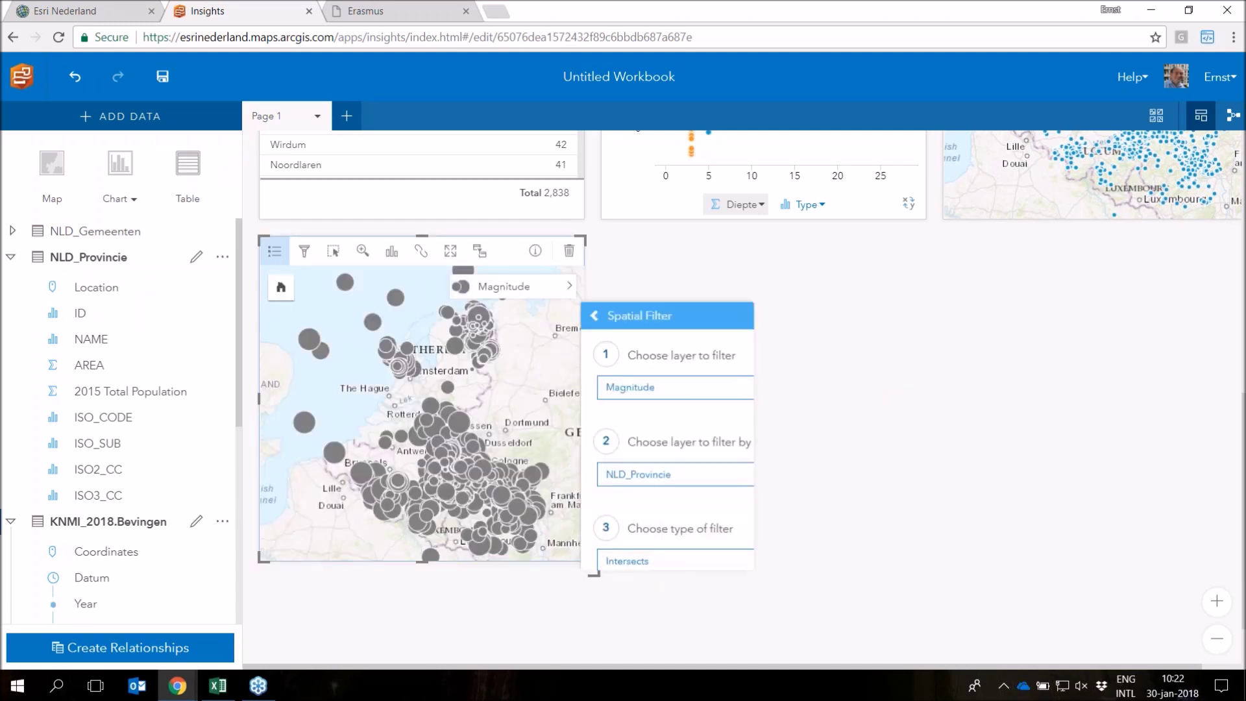
left_click(742, 551)
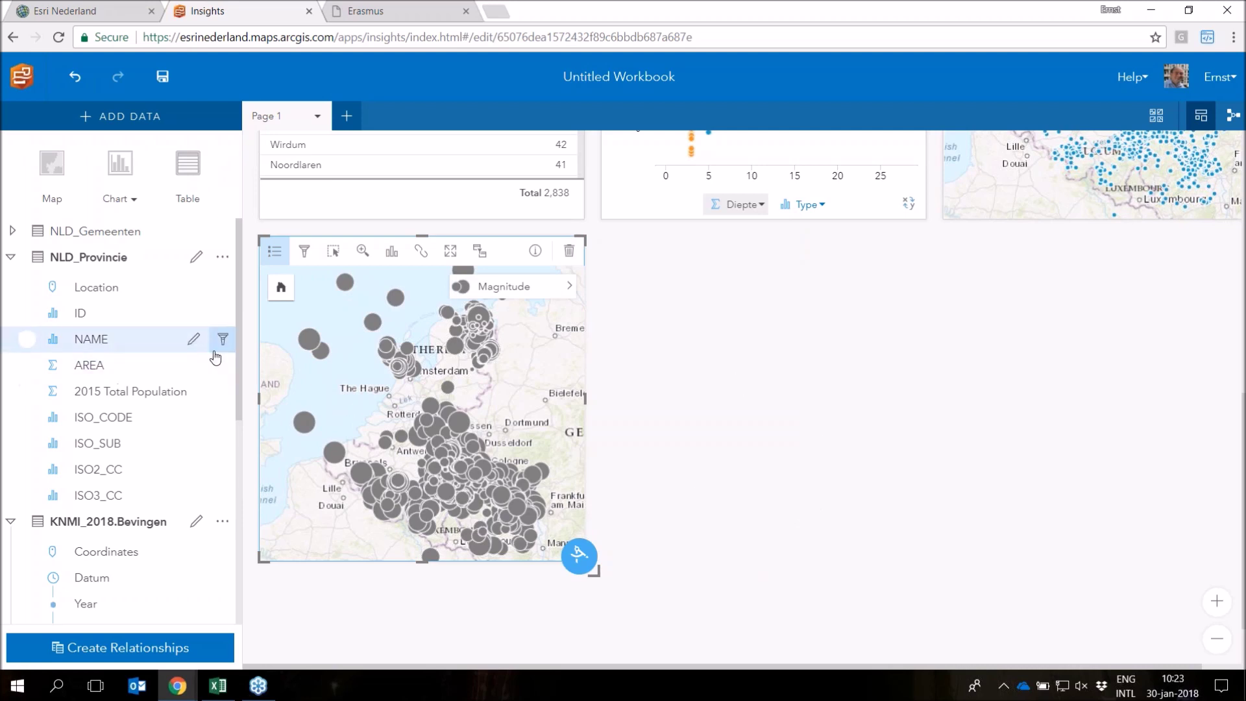
left_click_drag(239, 339, 237, 545)
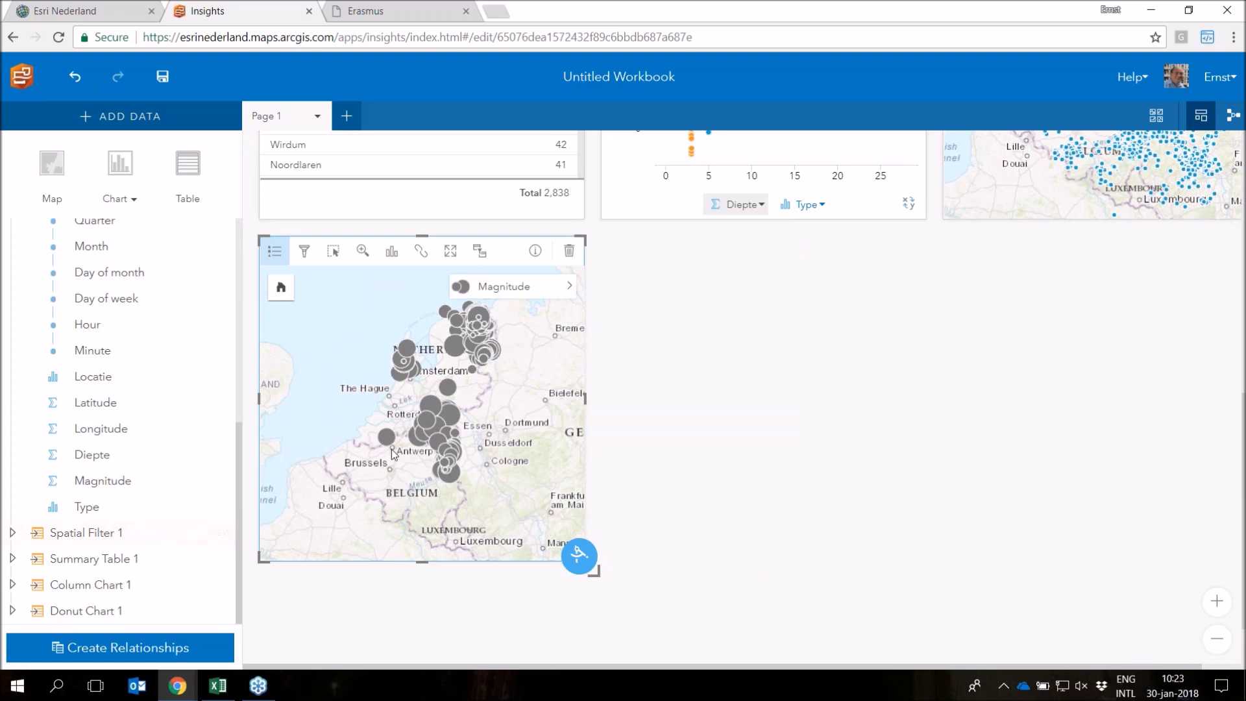
left_click_drag(239, 506, 235, 266)
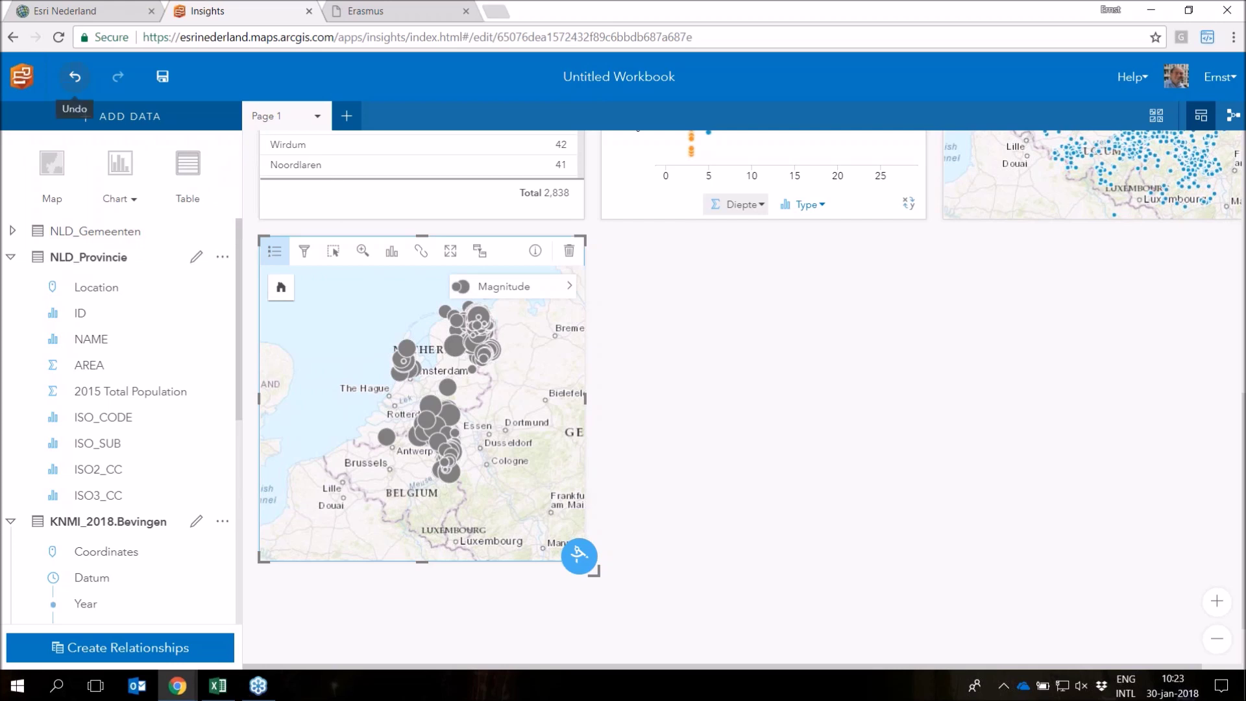
left_click(74, 77)
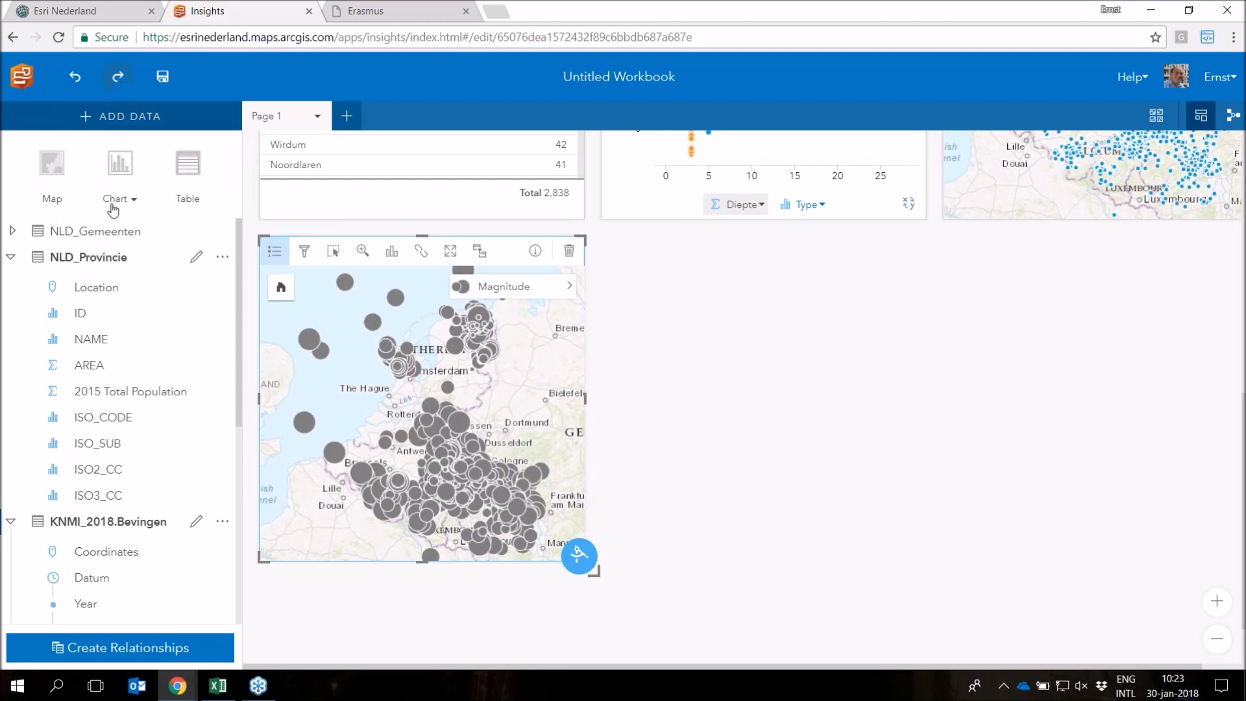
left_click_drag(88, 257, 338, 469)
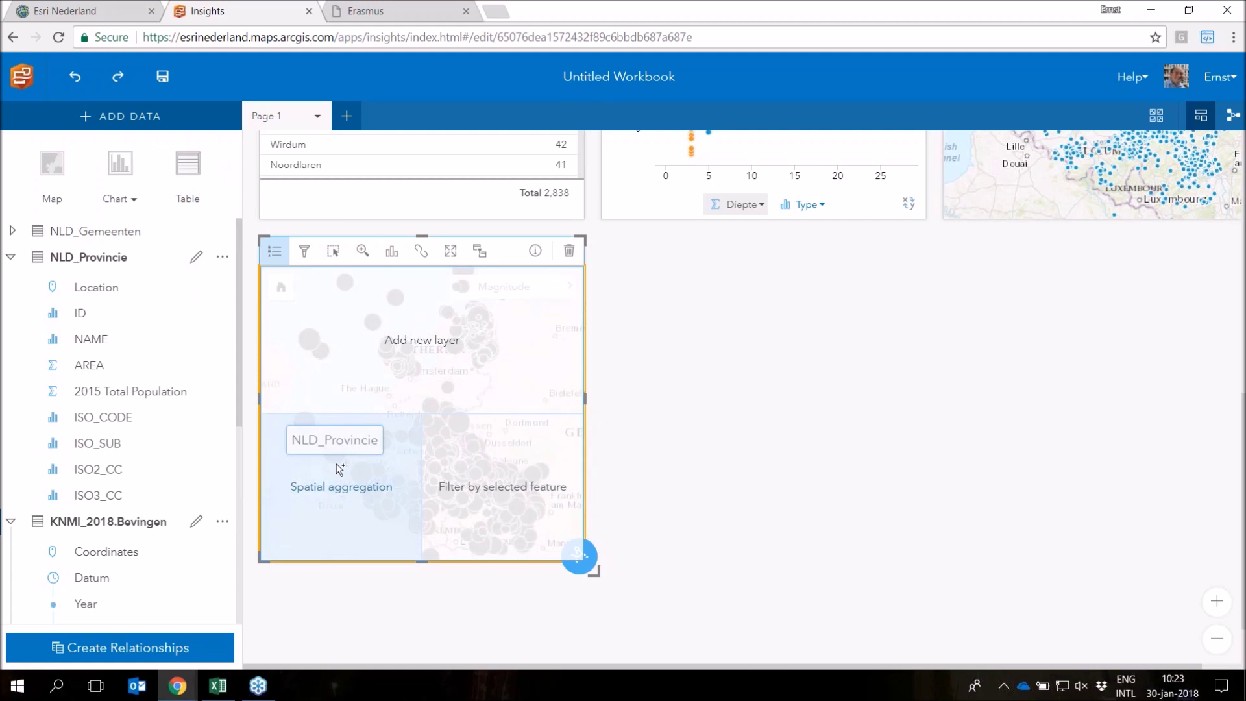
Step: Spatially aggregate the earthquakes by NLD_Provincie and add a Magnitude MAX statistic
left_click_drag(339, 469, 340, 469)
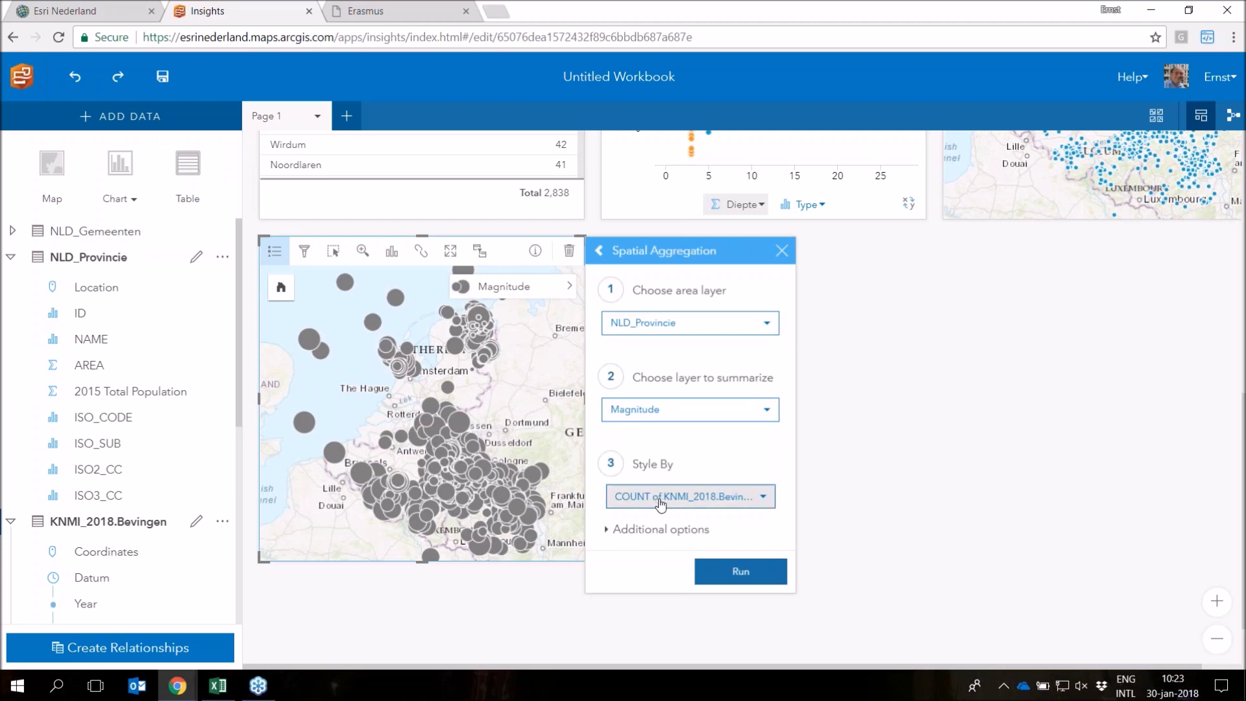
left_click(657, 528)
left_click(646, 561)
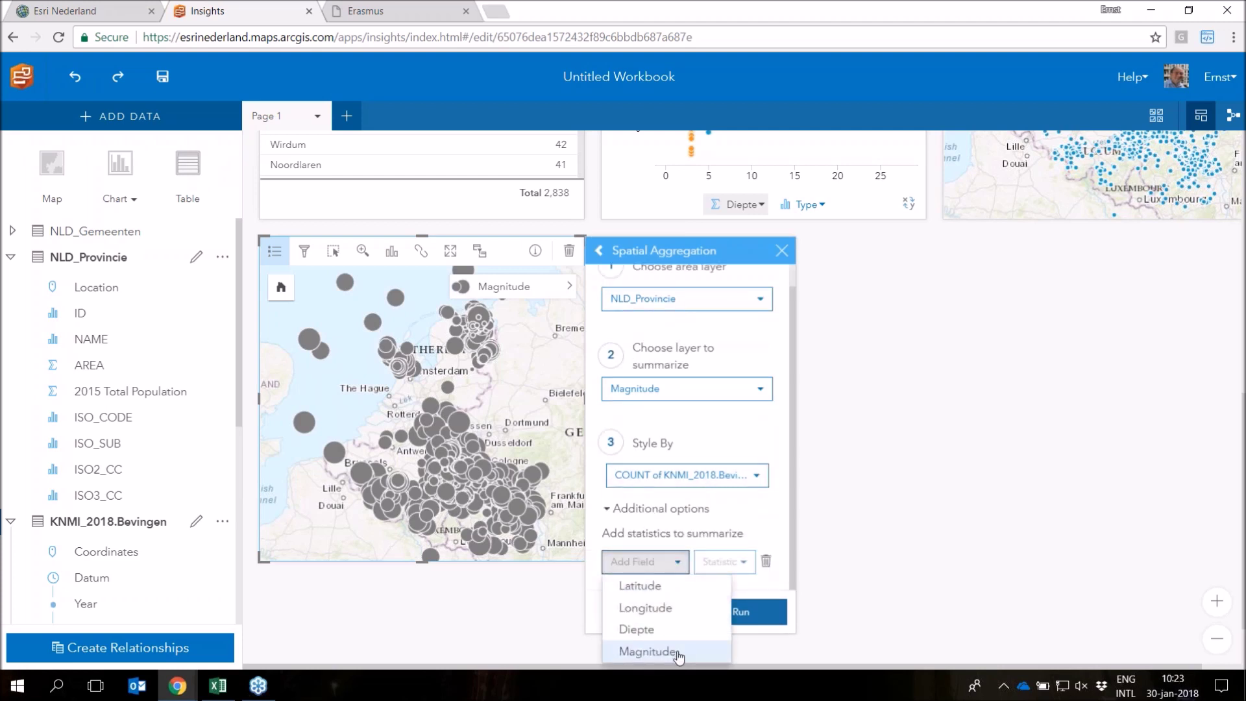
left_click(675, 652)
left_click(735, 540)
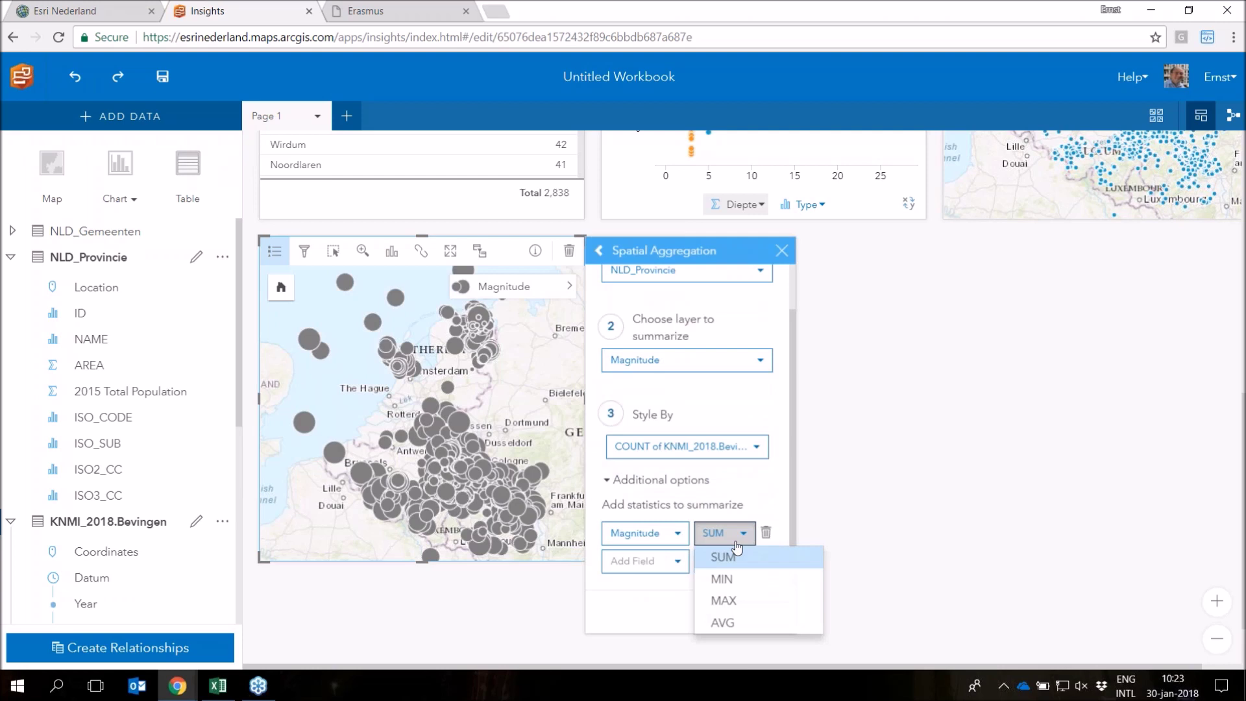
left_click(736, 600)
Step: Add a second Magnitude statistic set to AVG and run the spatial aggregation
left_click(677, 560)
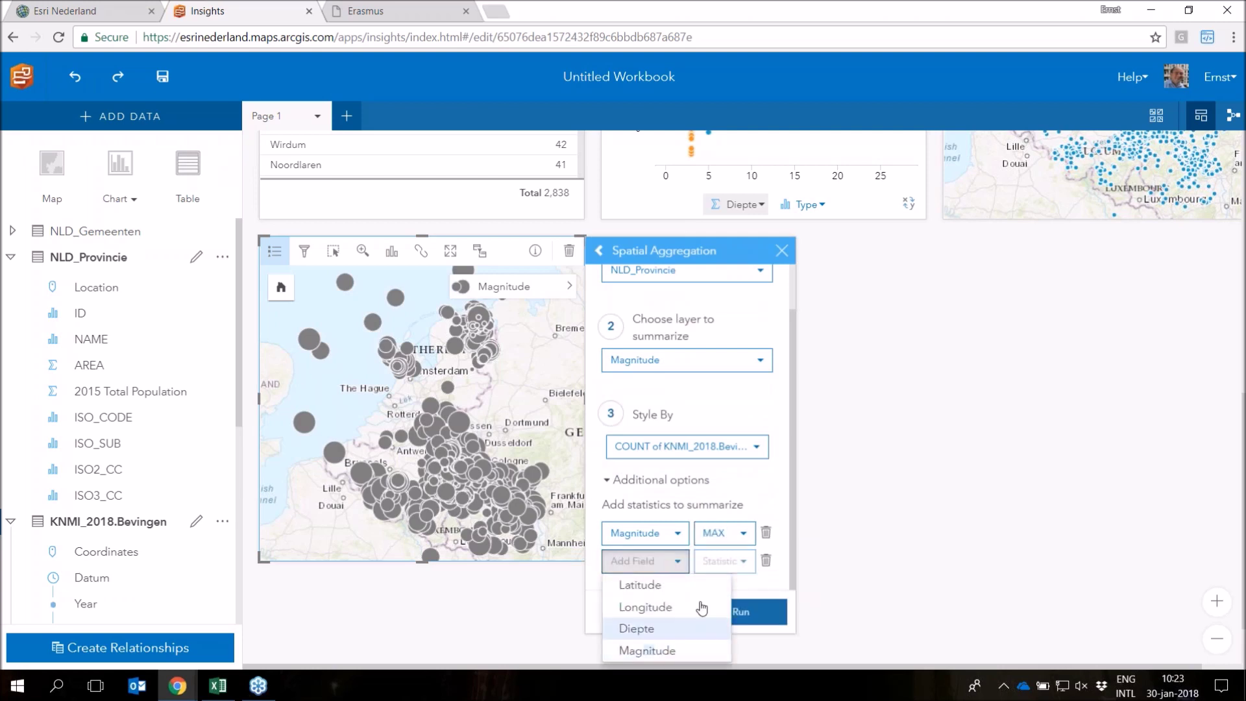
left_click(735, 558)
left_click(649, 560)
left_click(637, 640)
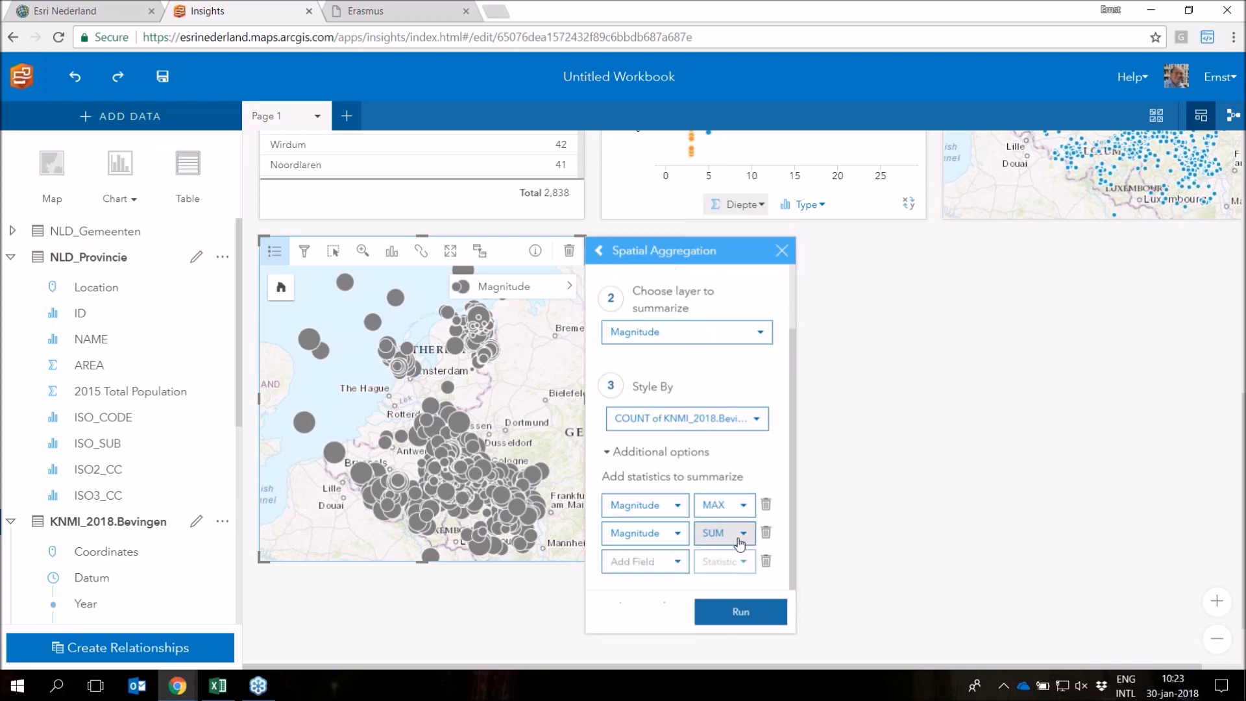
left_click(742, 539)
left_click(730, 613)
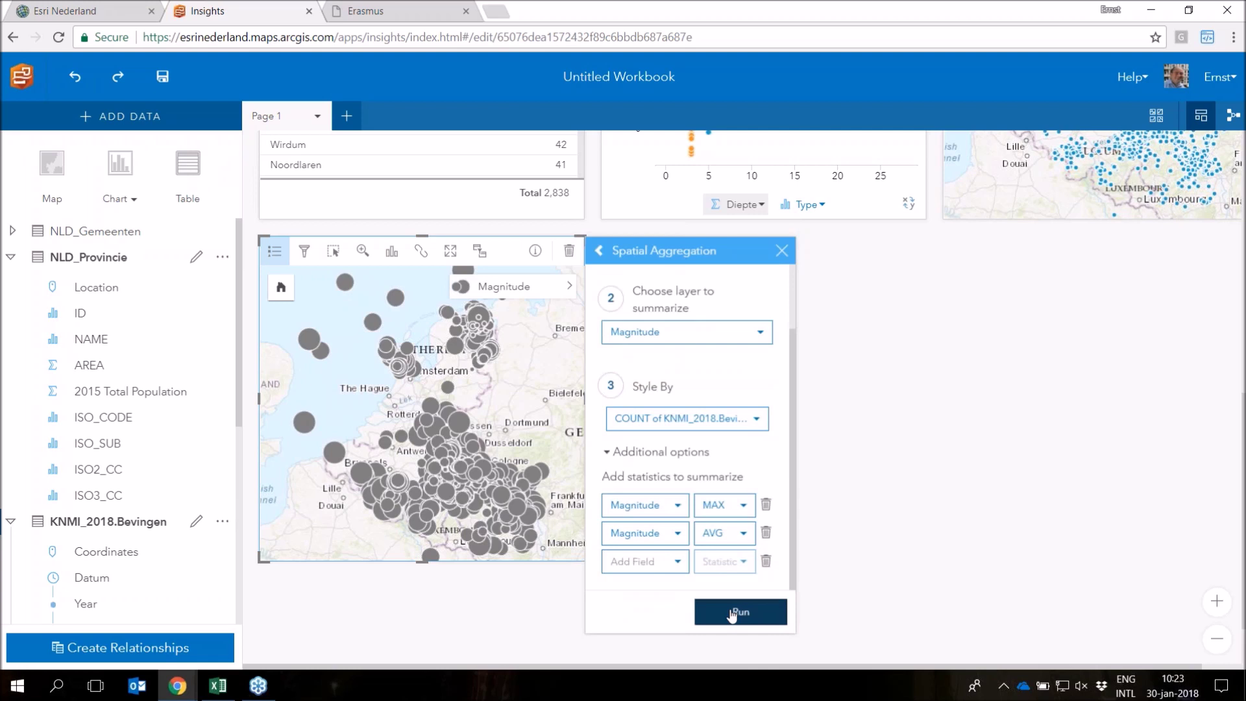
left_click(732, 613)
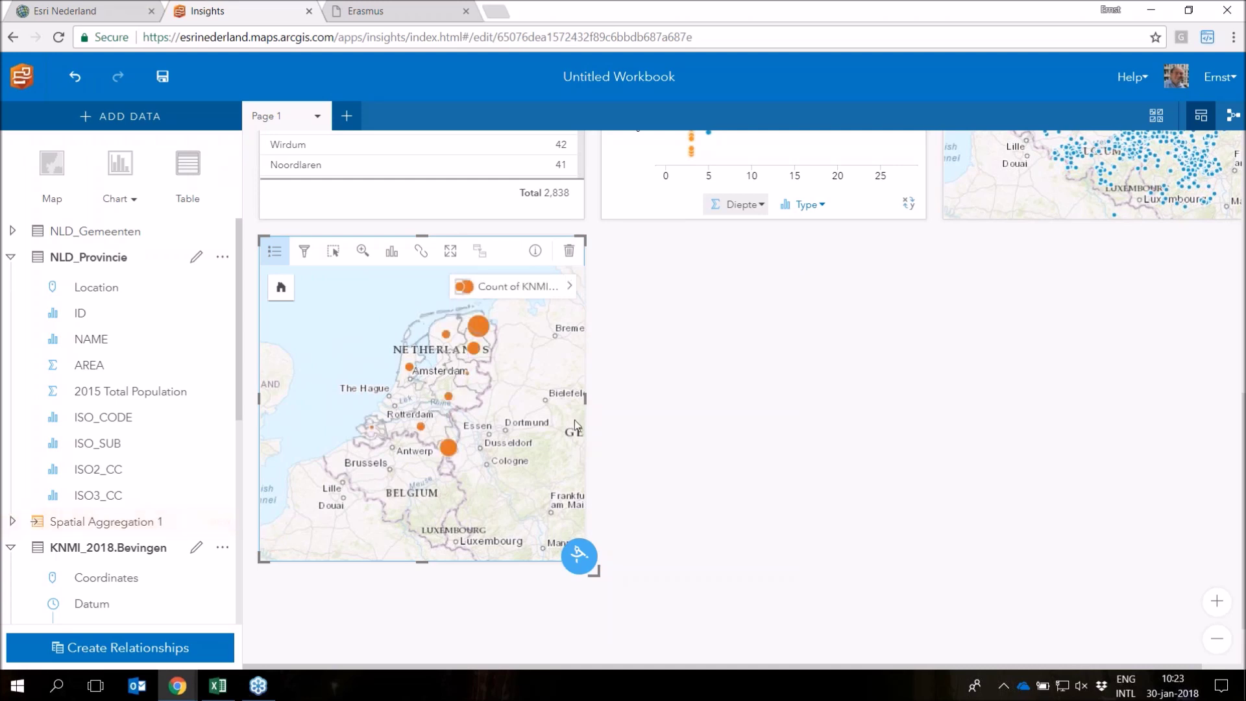
Step: Expand Spatial Aggregation 1 and select its NAME and Count of KNMI_2018.Bevingen fields
mouse_move(494, 335)
scroll(242, 453, "down", 2)
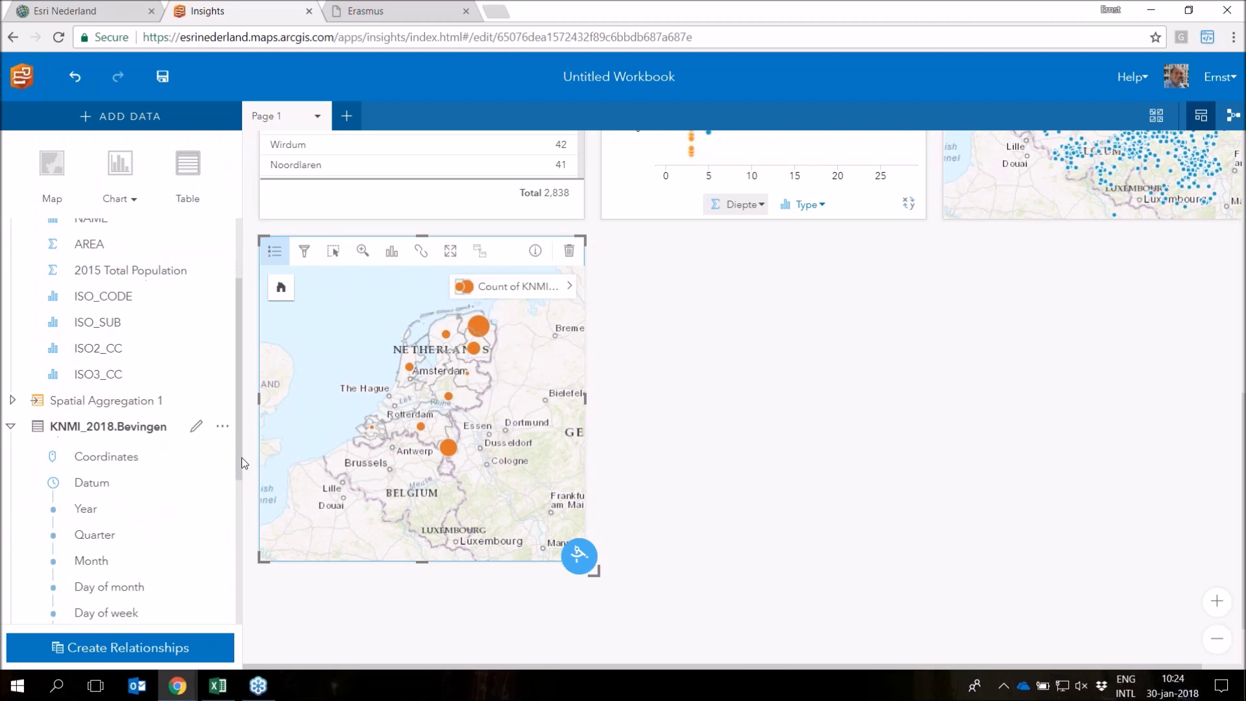
left_click(12, 400)
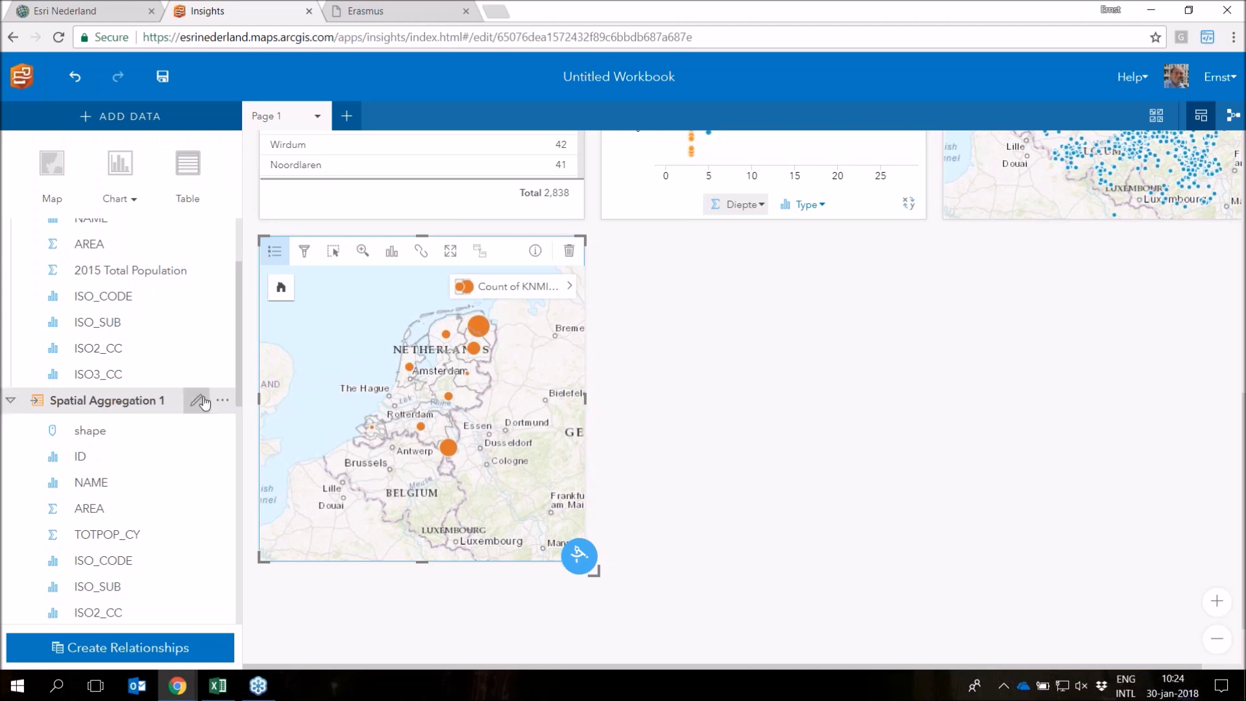
left_click_drag(240, 363, 231, 422)
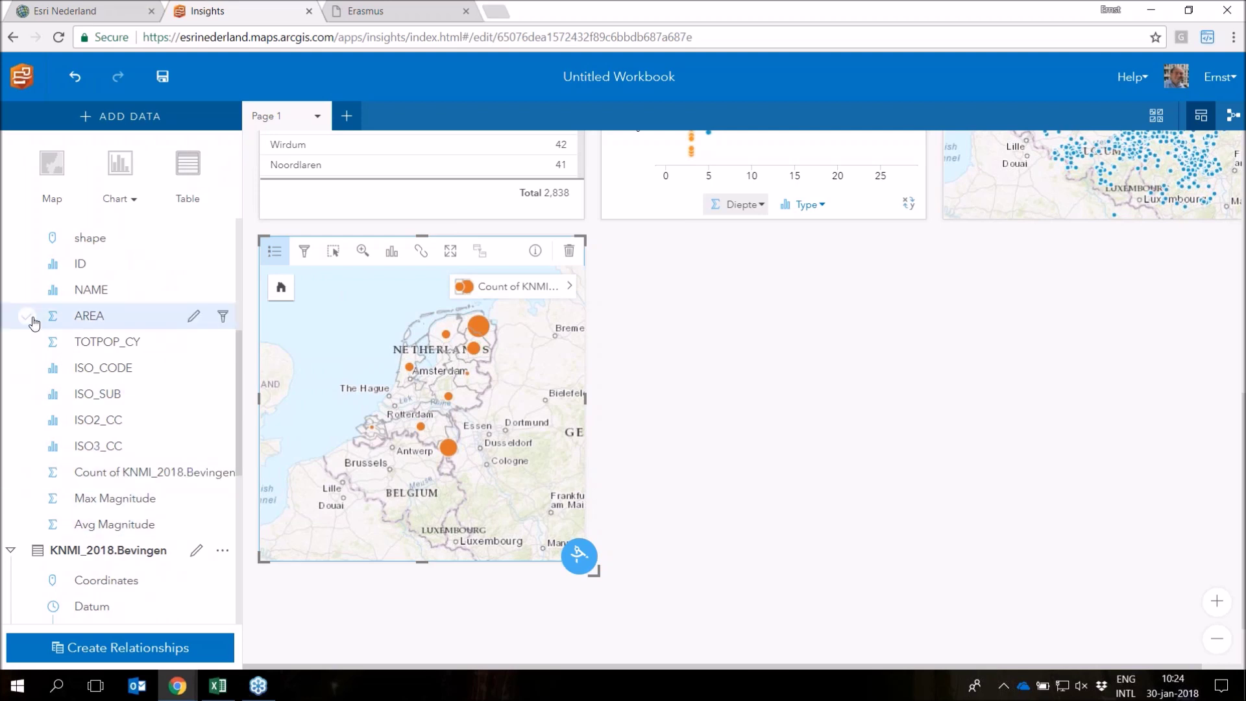
left_click(26, 292)
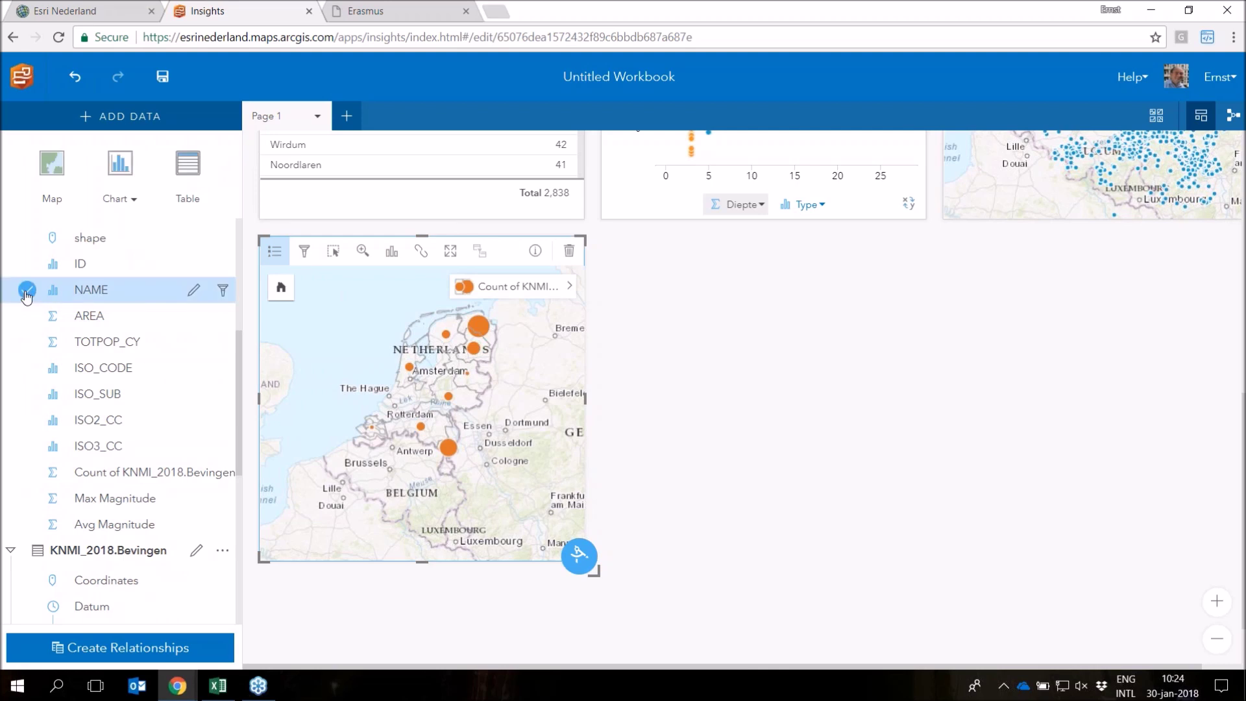
left_click(27, 471)
Step: Create a treemap of earthquake counts per province and widen it to the page's right edge
left_click_drag(53, 474, 782, 400)
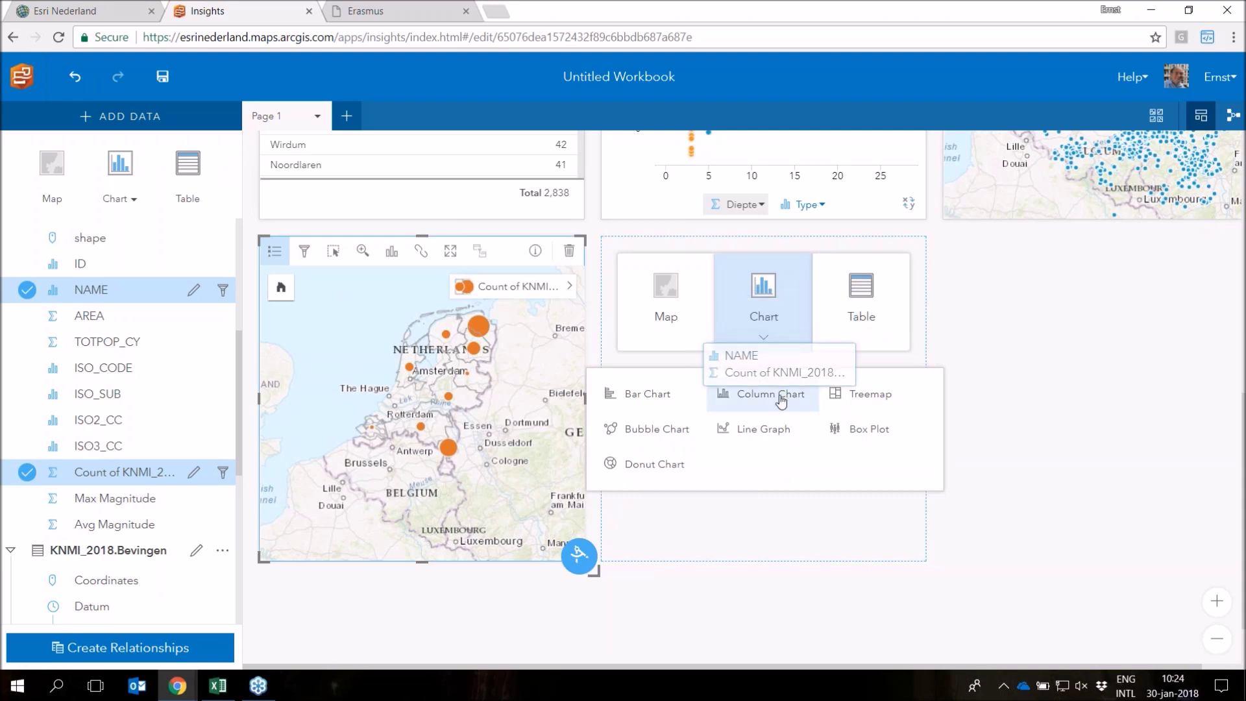
left_click_drag(781, 401, 877, 403)
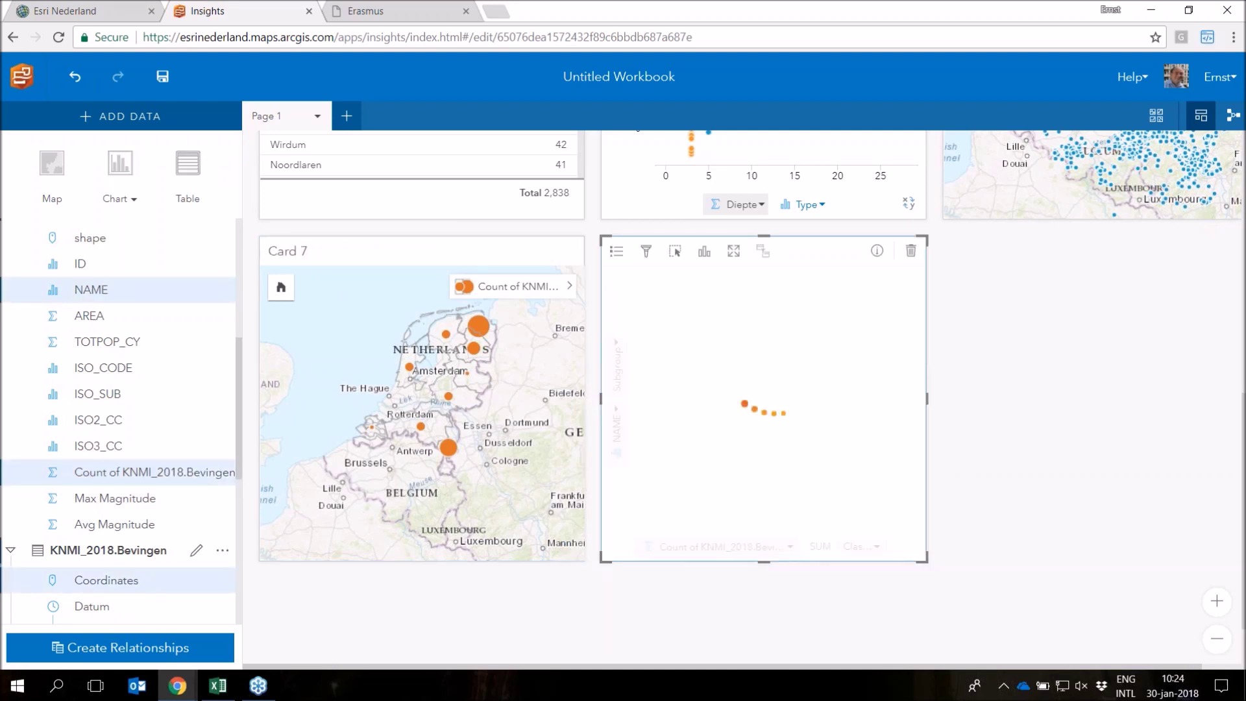
mouse_move(876, 404)
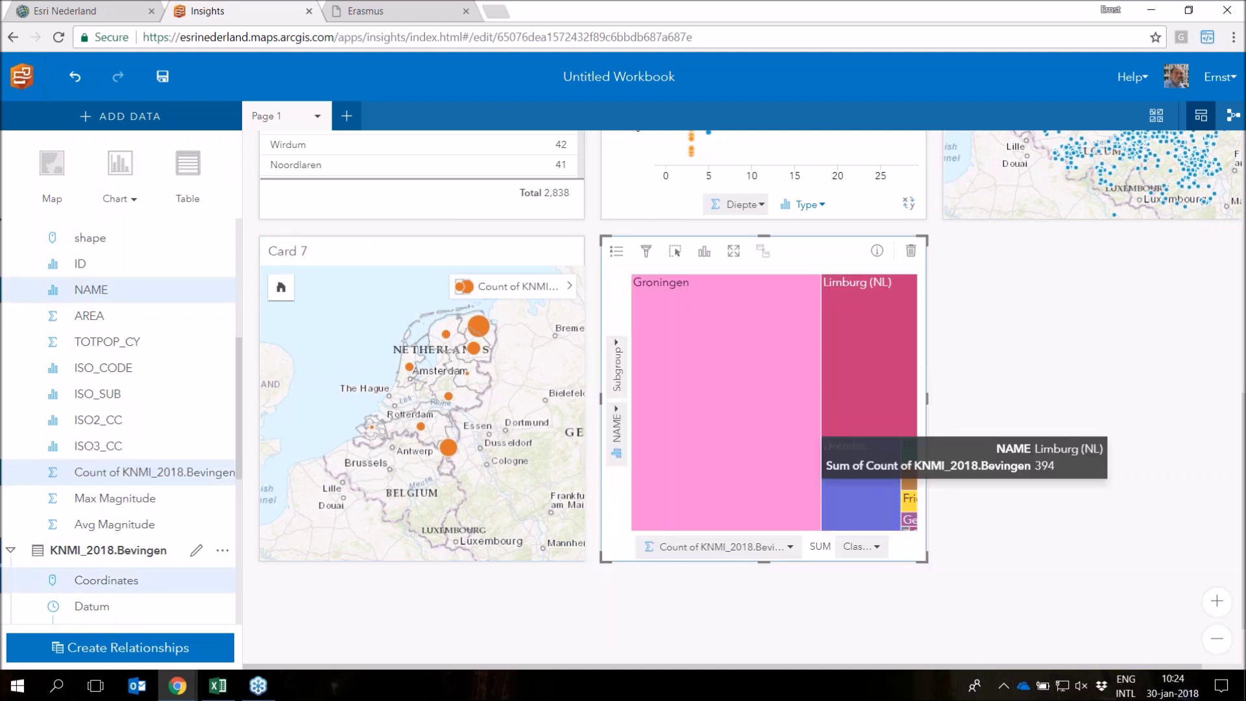
left_click_drag(928, 398, 1233, 366)
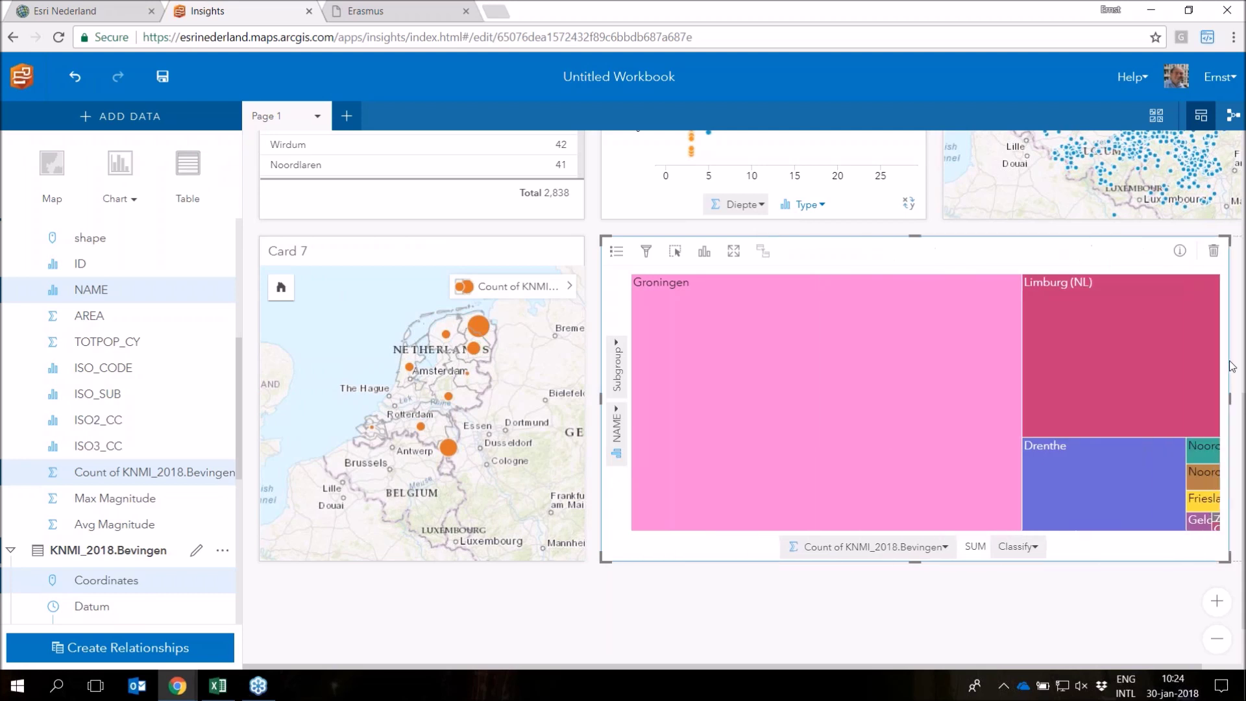
mouse_move(1233, 366)
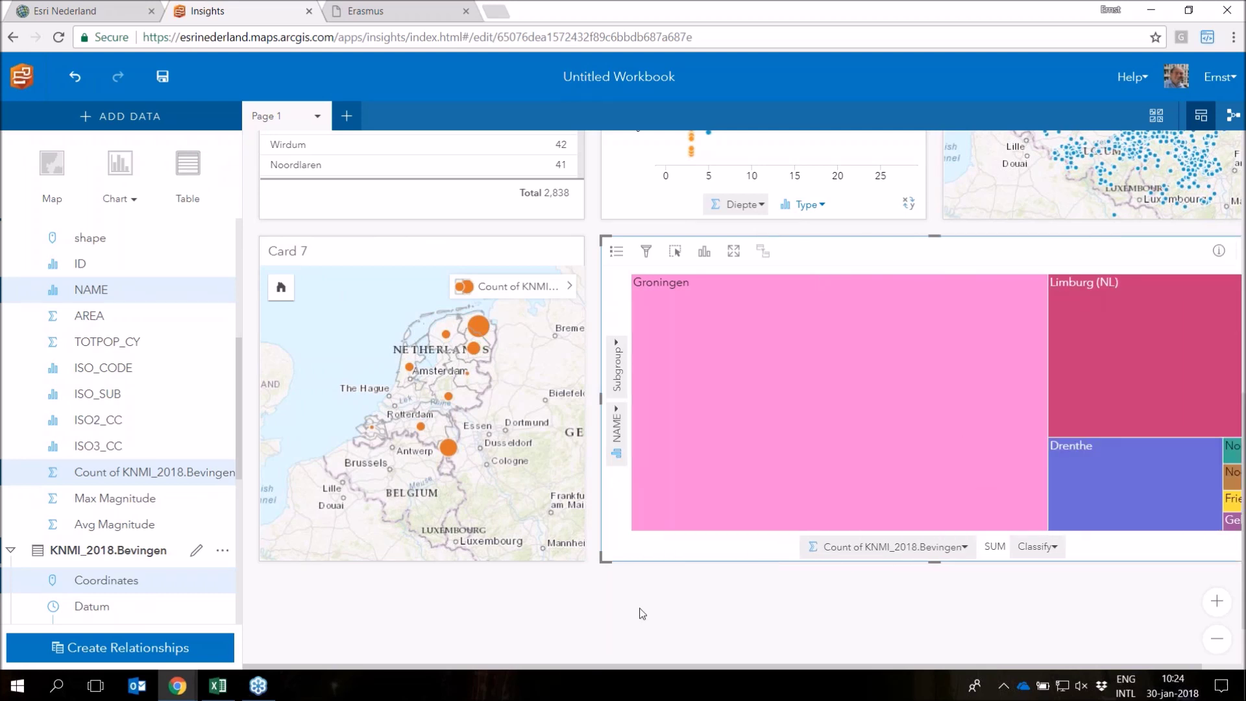
Step: Select Groningen and Limburg (NL) in the treemap, then switch the page view
mouse_move(773, 442)
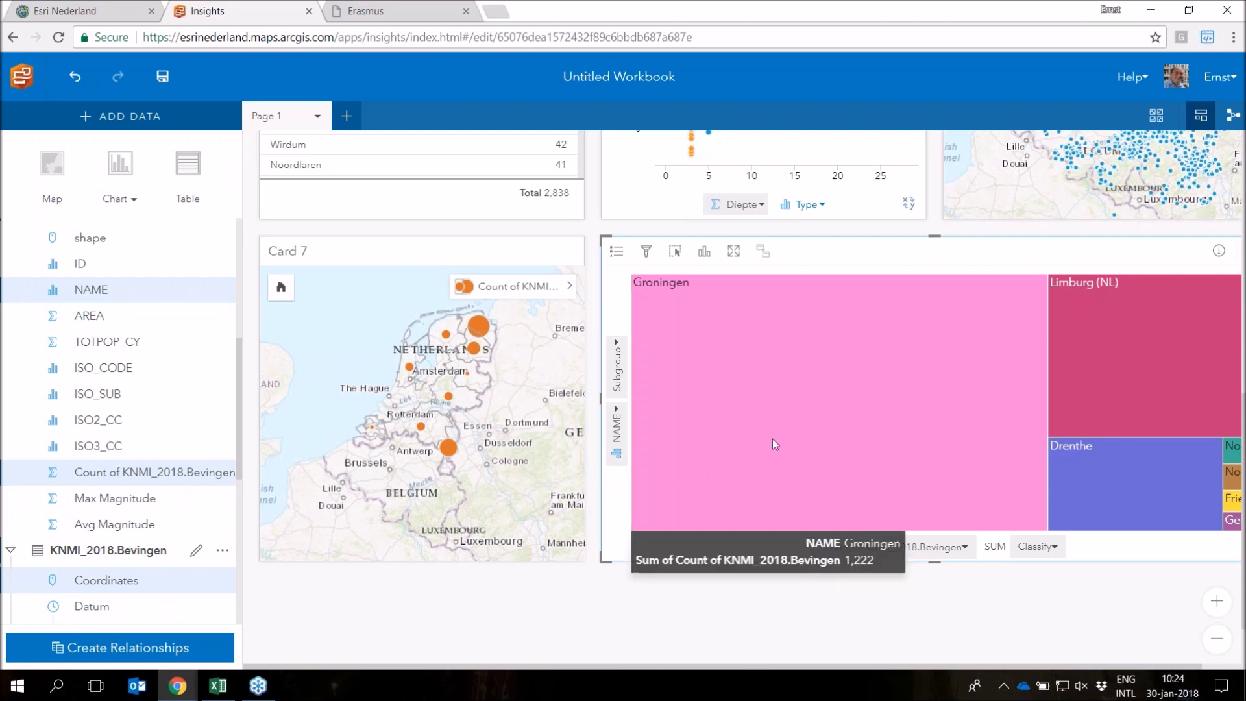
left_click(772, 440)
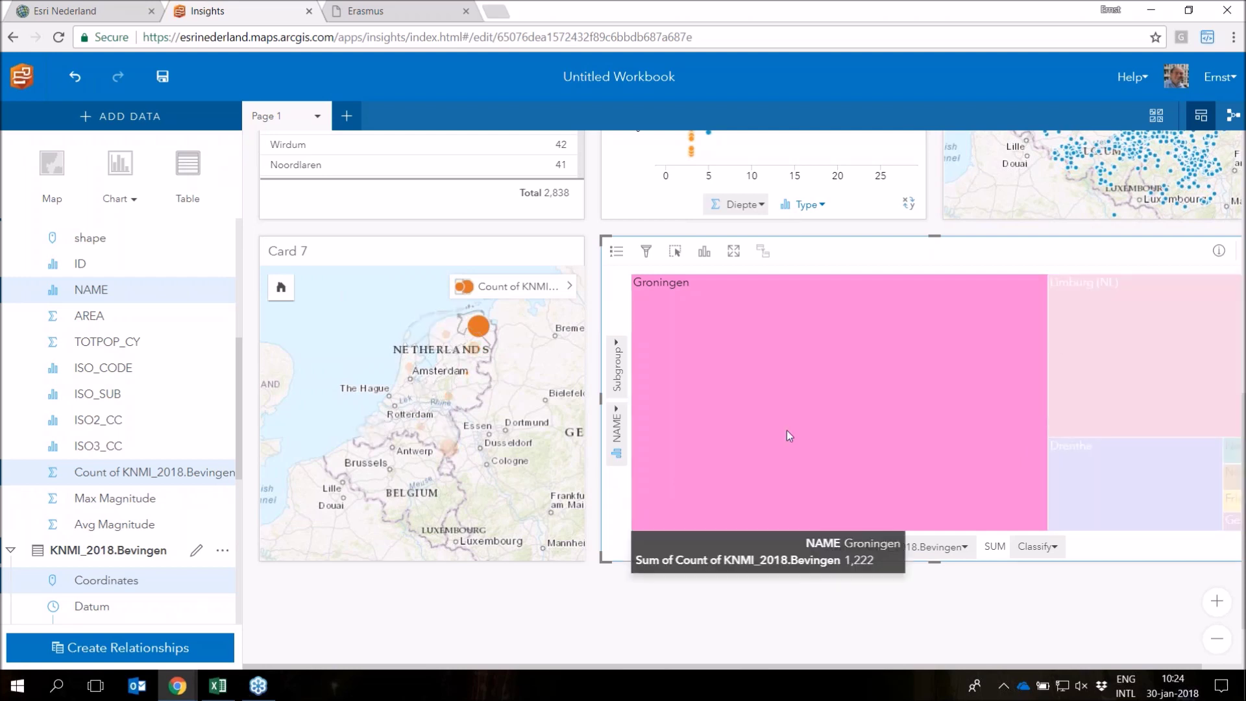
left_click(1167, 302)
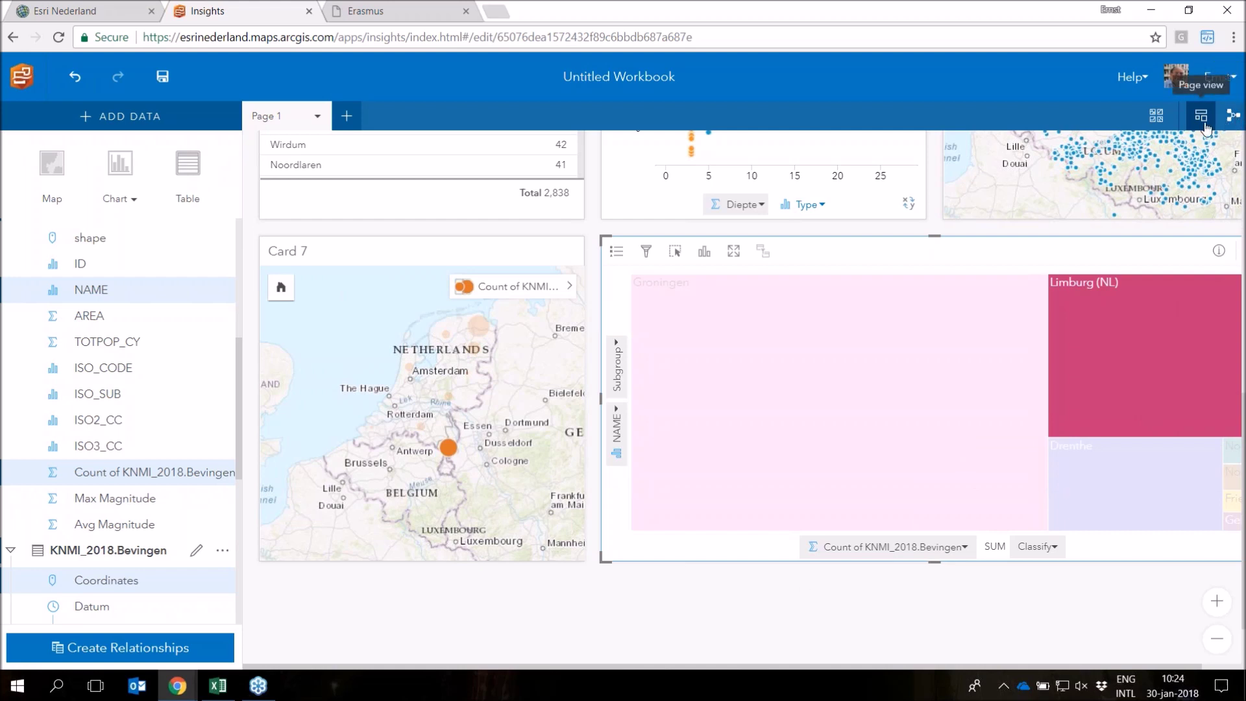
left_click(1233, 118)
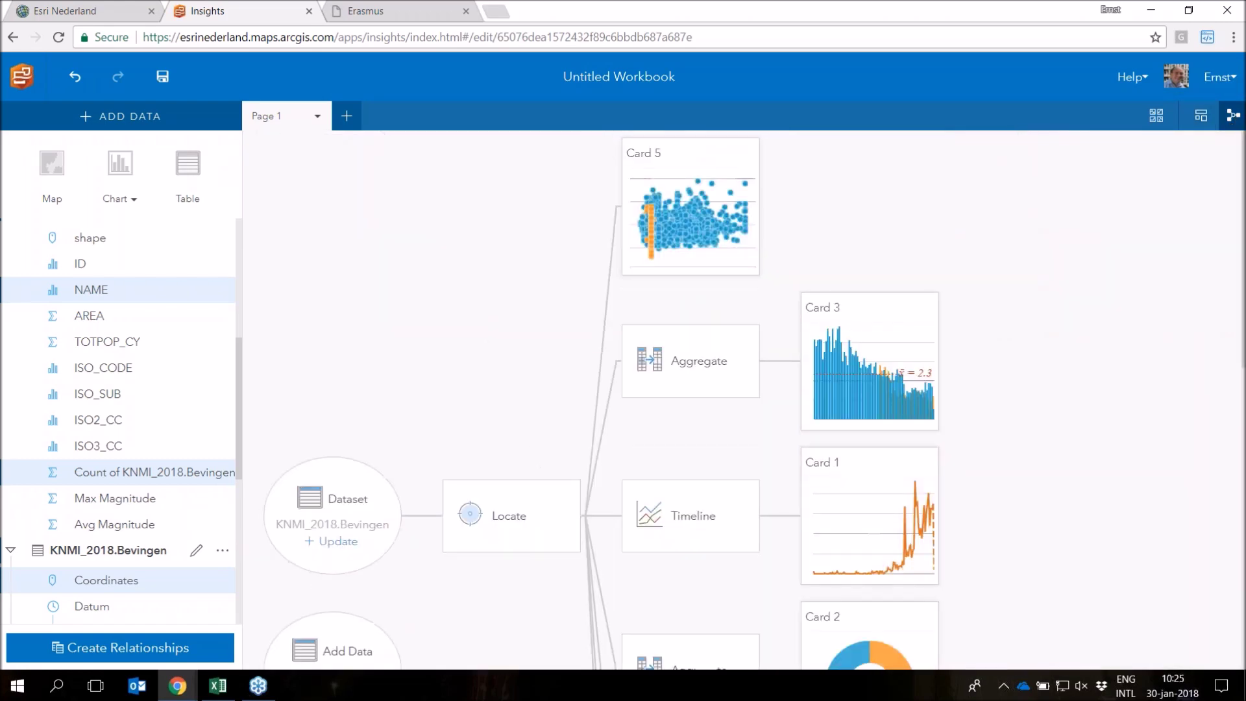
Step: In the analysis view, replace the NLD_Provincie dataset with NLD_Gemeenten, matching NAME to NAME
scroll(752, 400, "down", 4)
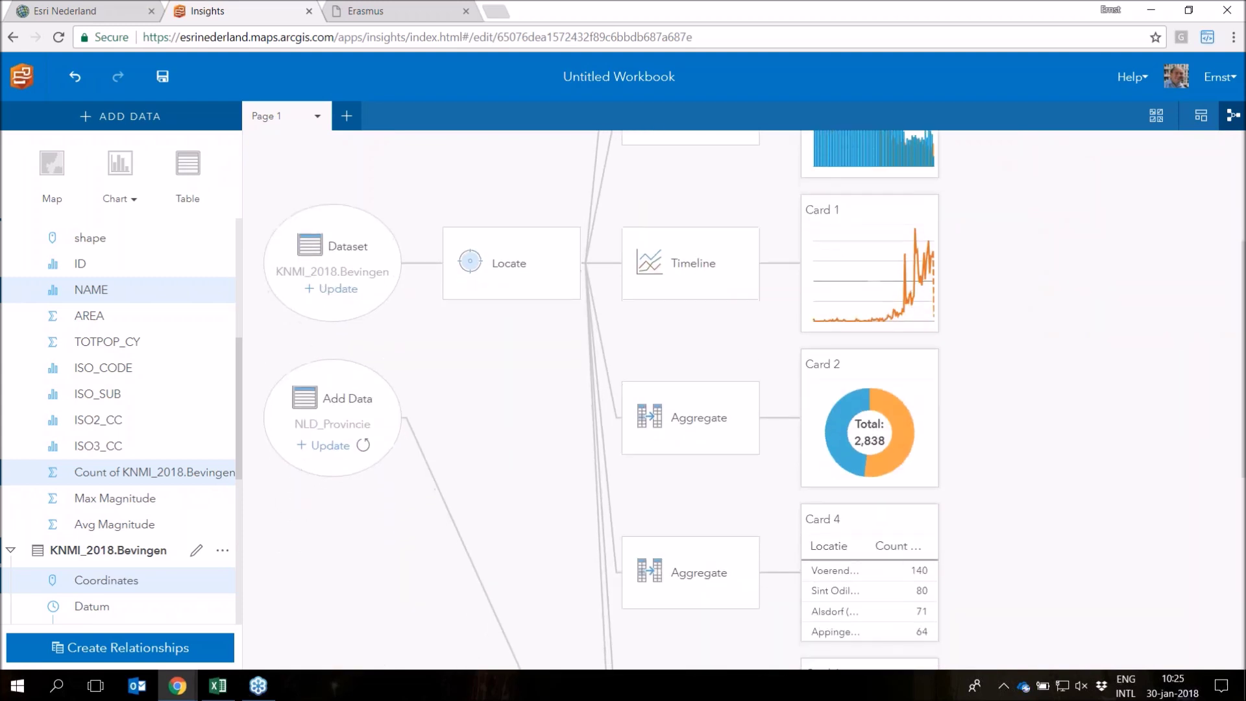
scroll(752, 400, "down", 1)
scroll(1243, 513, "down", 6)
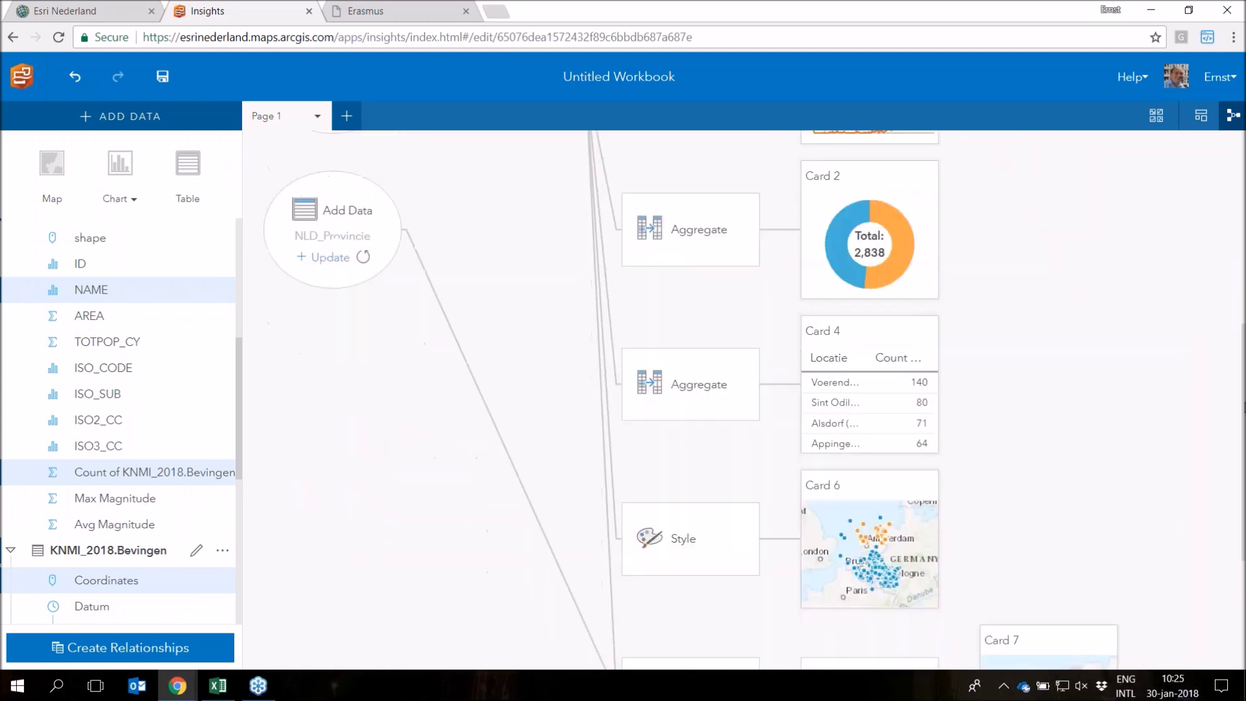
scroll(1242, 512, "down", 1)
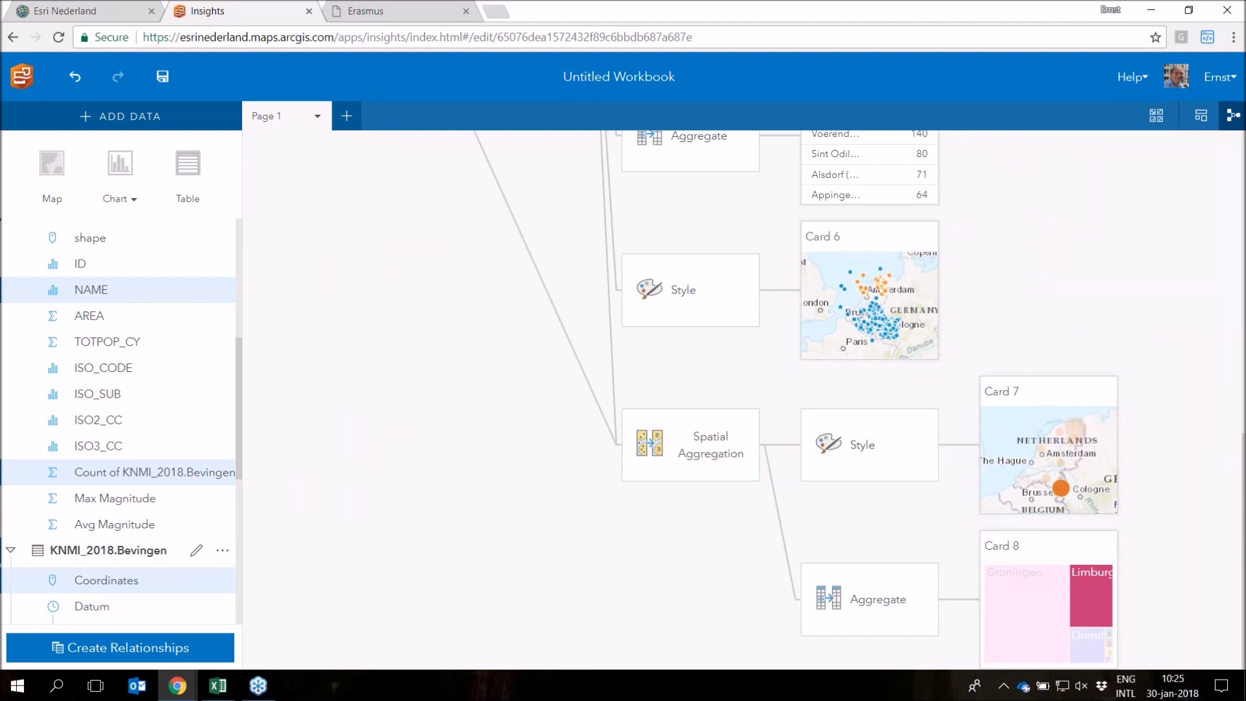
scroll(757, 399, "up", 10)
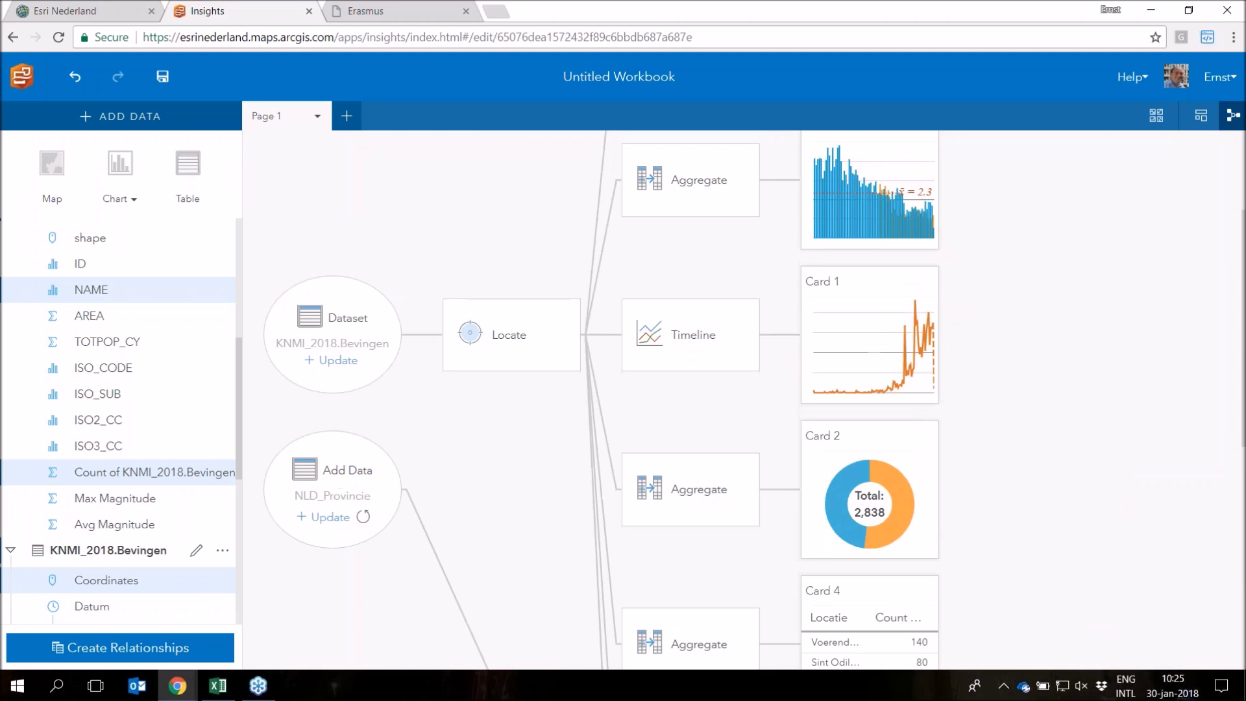
scroll(1226, 295, "down", 1)
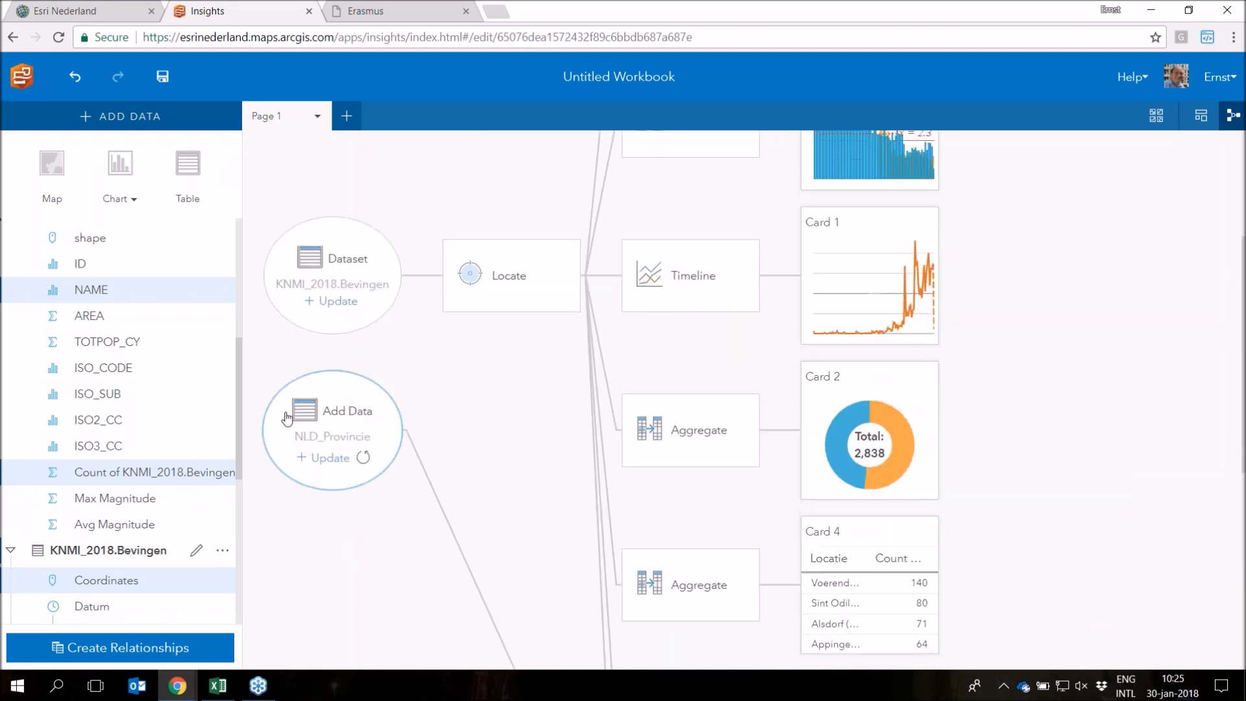
left_click(332, 459)
left_click(564, 443)
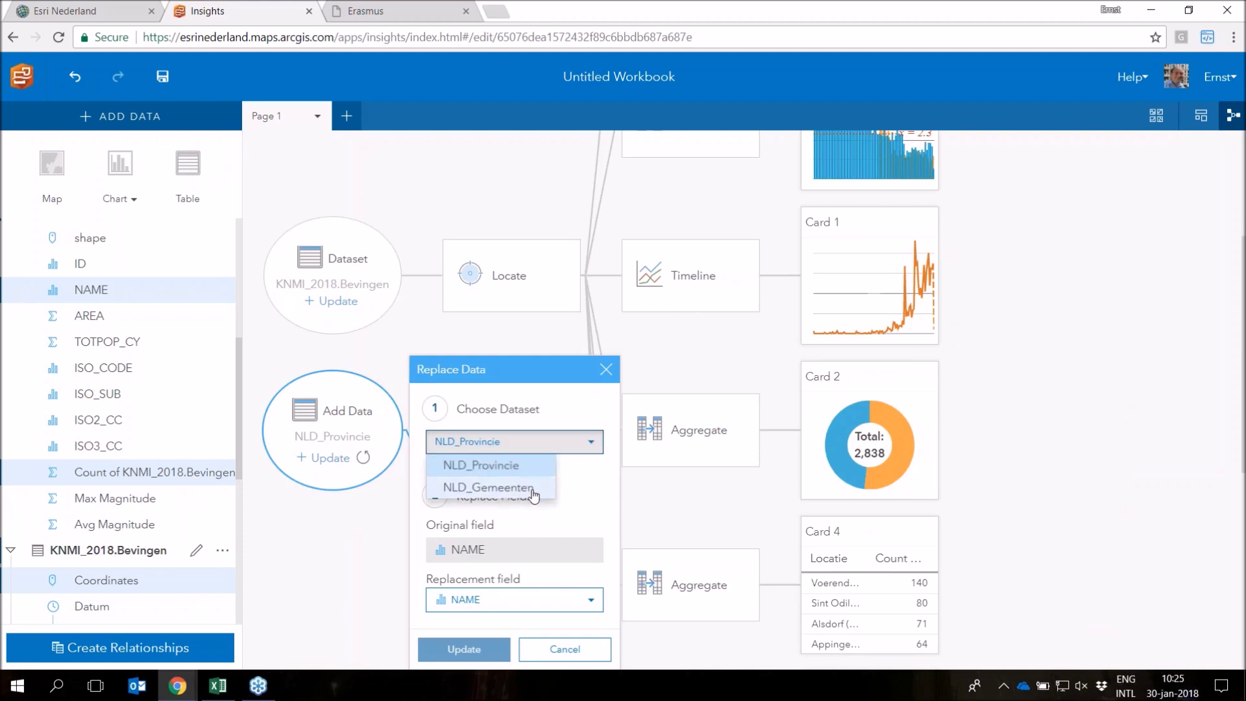
left_click(532, 488)
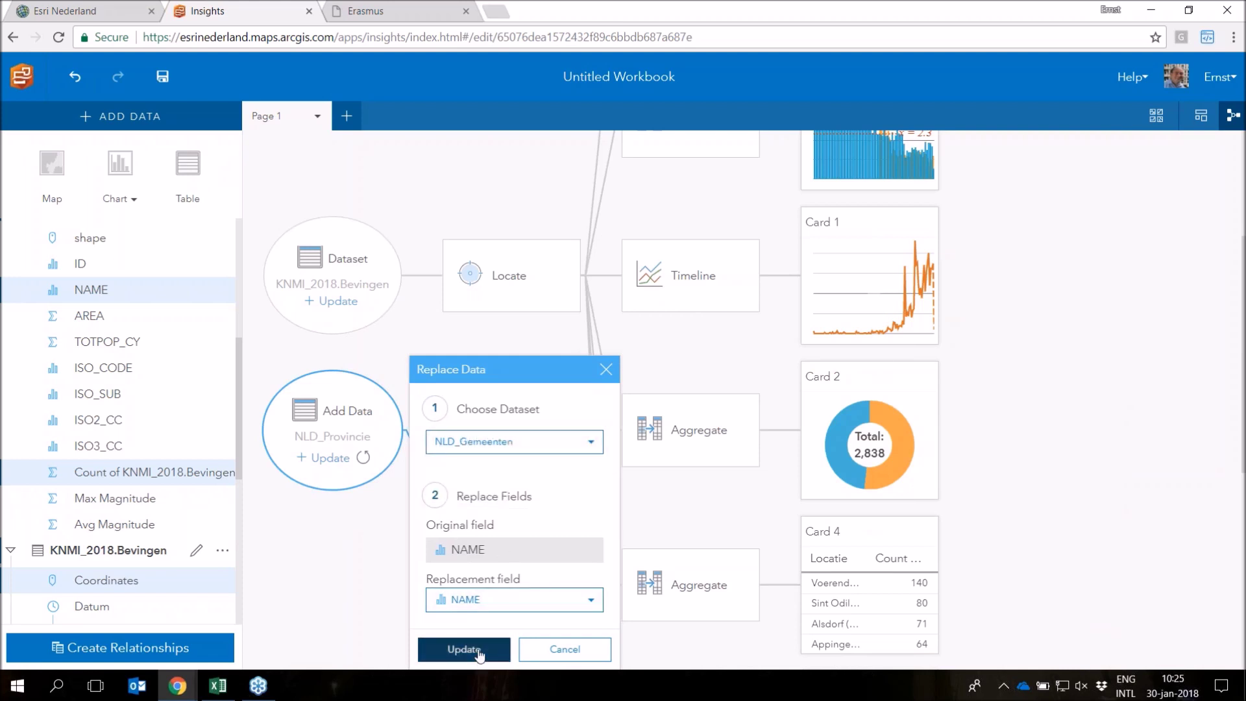
left_click(464, 650)
scroll(706, 414, "down", 7)
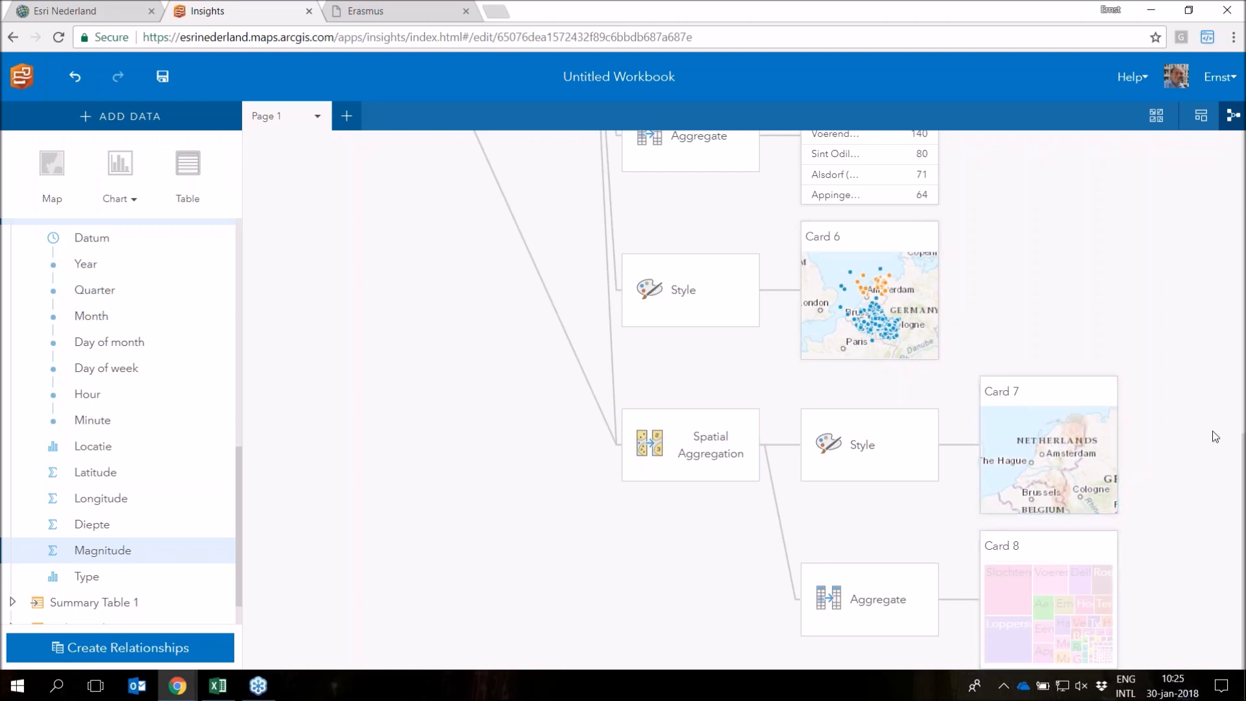
Step: Return to the page of cards and zoom the Card 7 map in around Groningen
left_click(1204, 120)
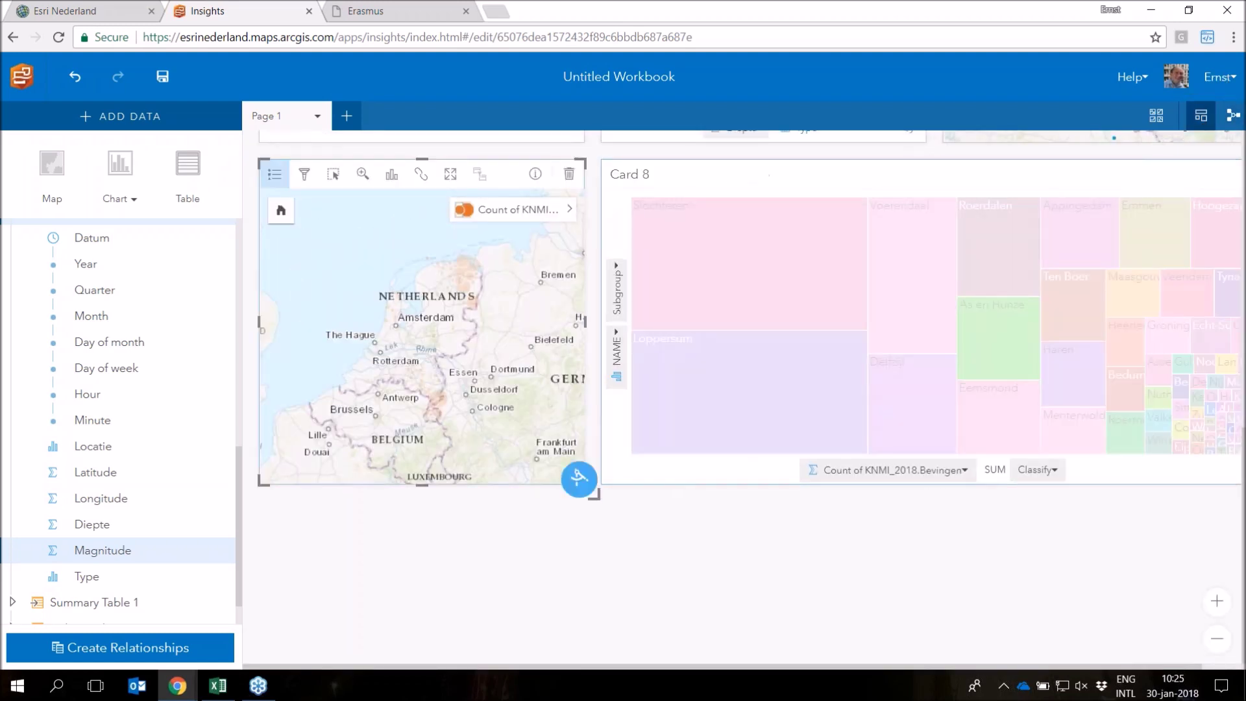
left_click_drag(390, 240, 544, 349)
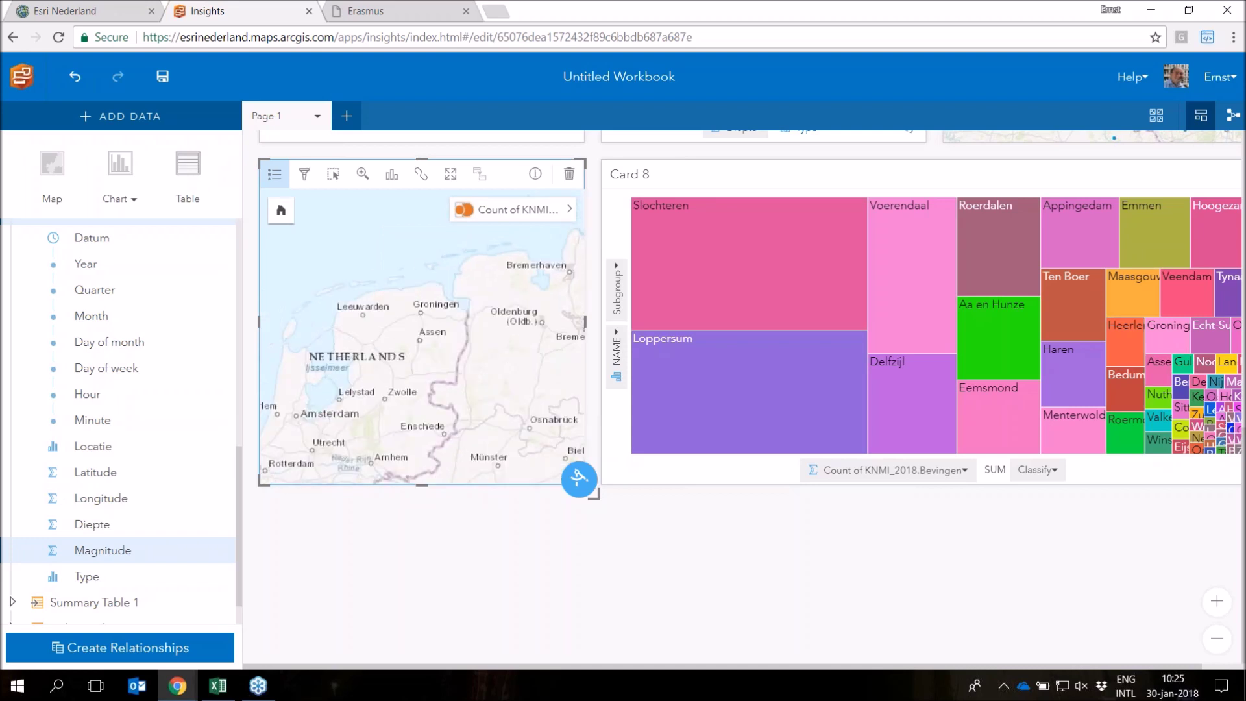
left_click_drag(336, 244, 522, 402)
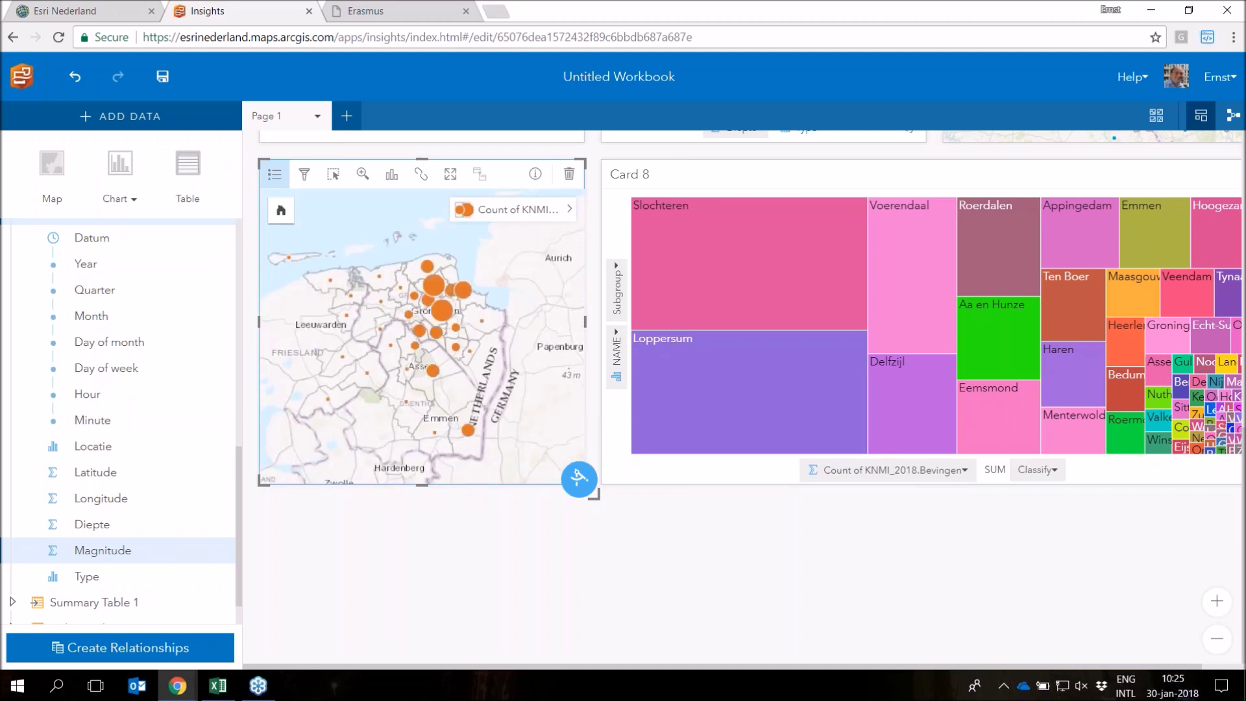
Step: Cross-highlight Slochteren, Loppersum and Voerendaal from the Card 8 treemap on the map
left_click(765, 262)
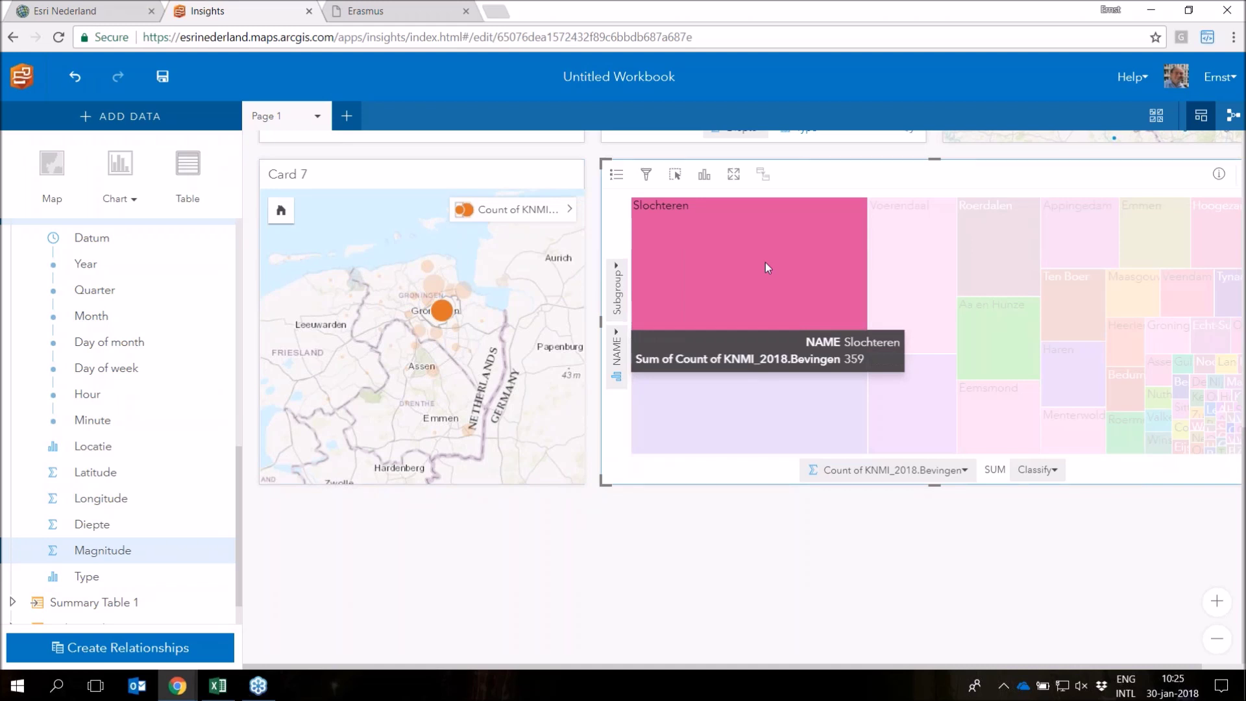
left_click(764, 400)
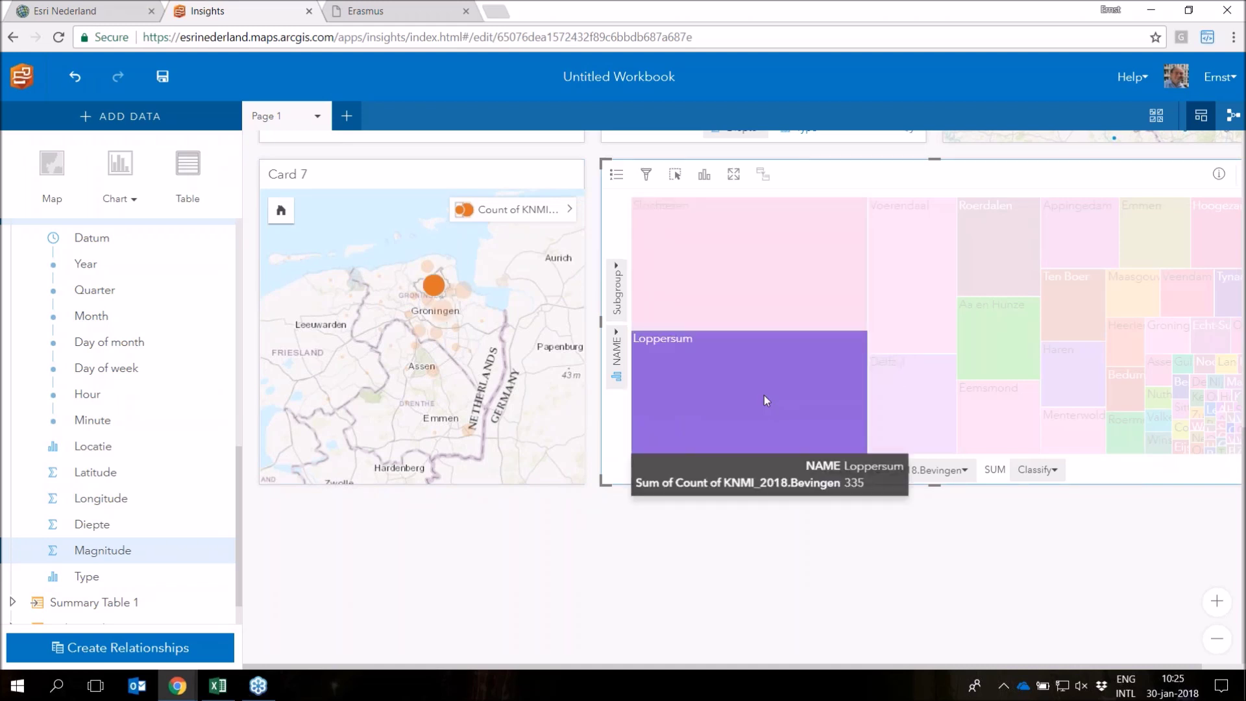
left_click(917, 296)
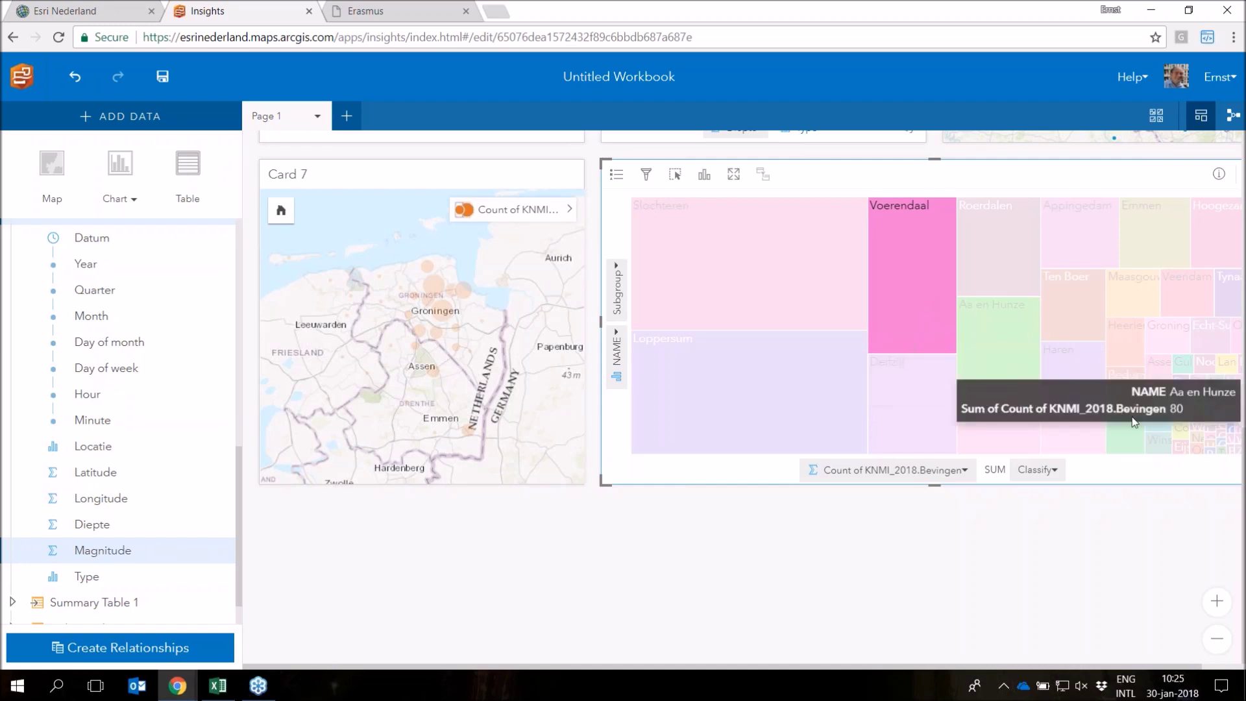
scroll(746, 389, "up", 10)
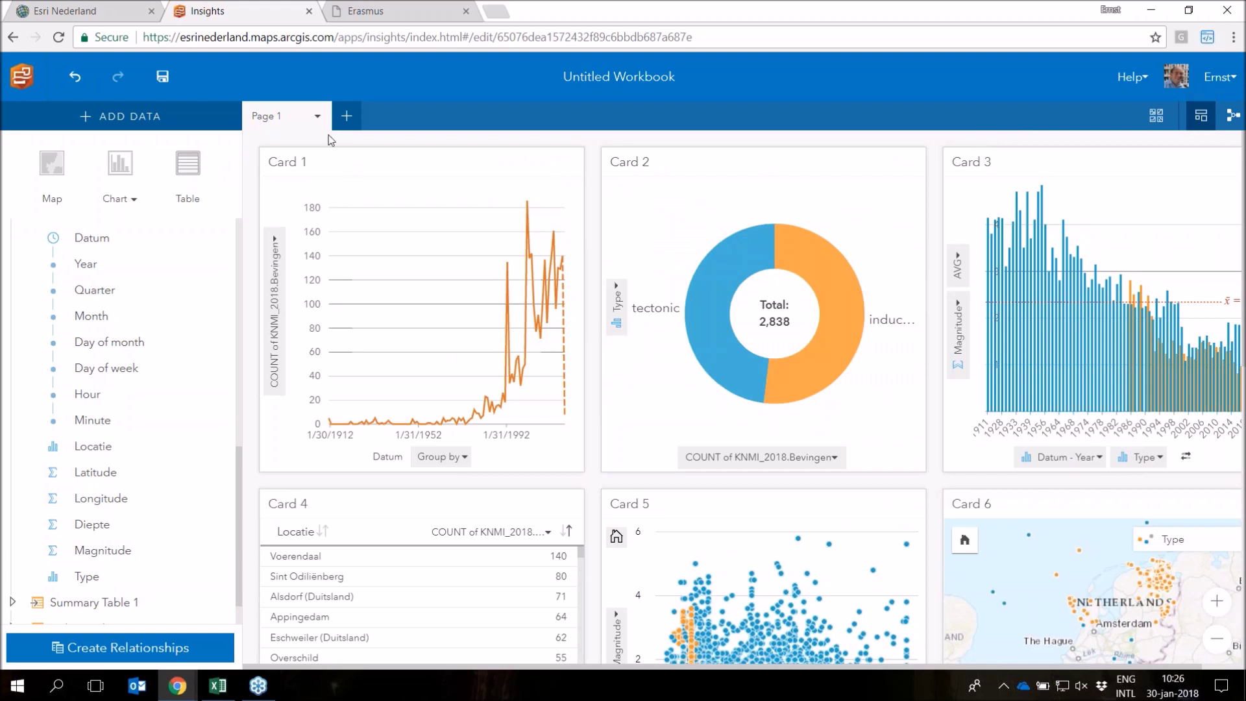
left_click(318, 118)
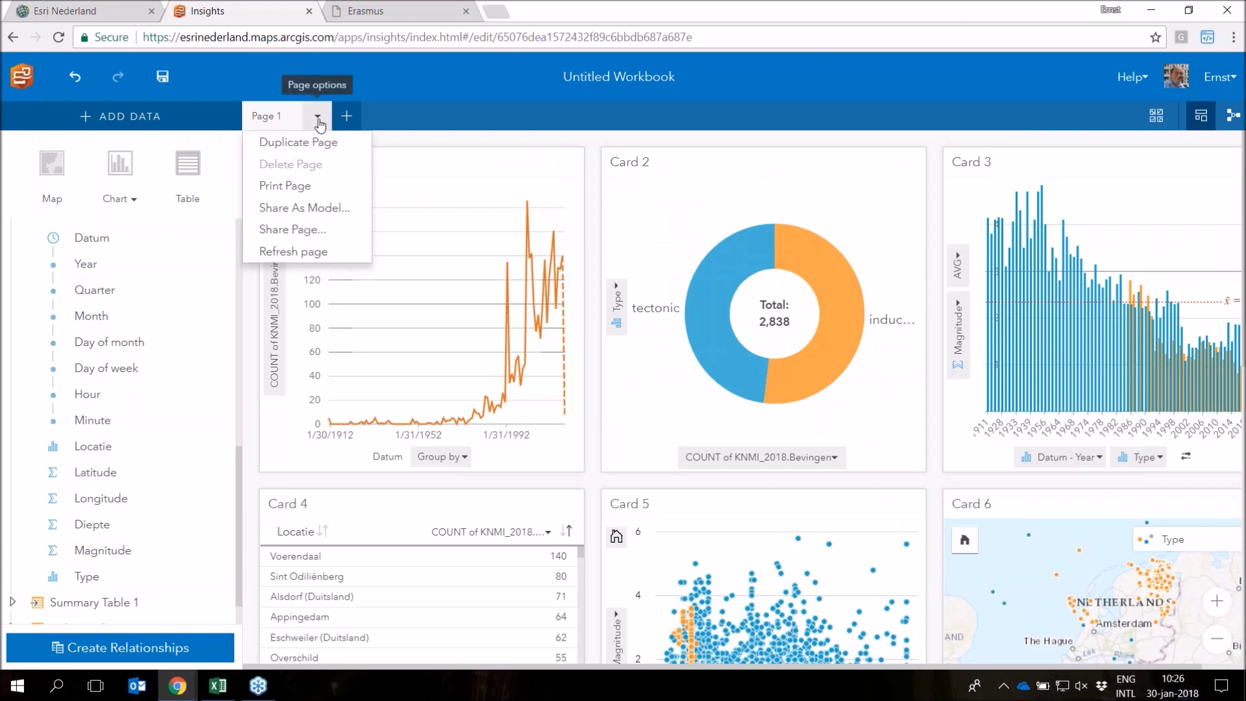
Step: Share Page 1 with the title 'Aardbevingen 1911-2018' and the description 'bevingen'
left_click(318, 230)
left_click(471, 182)
left_click_drag(470, 182, 213, 179)
type("Aardbevingen 2")
key("BackSpace")
type("1911-2018")
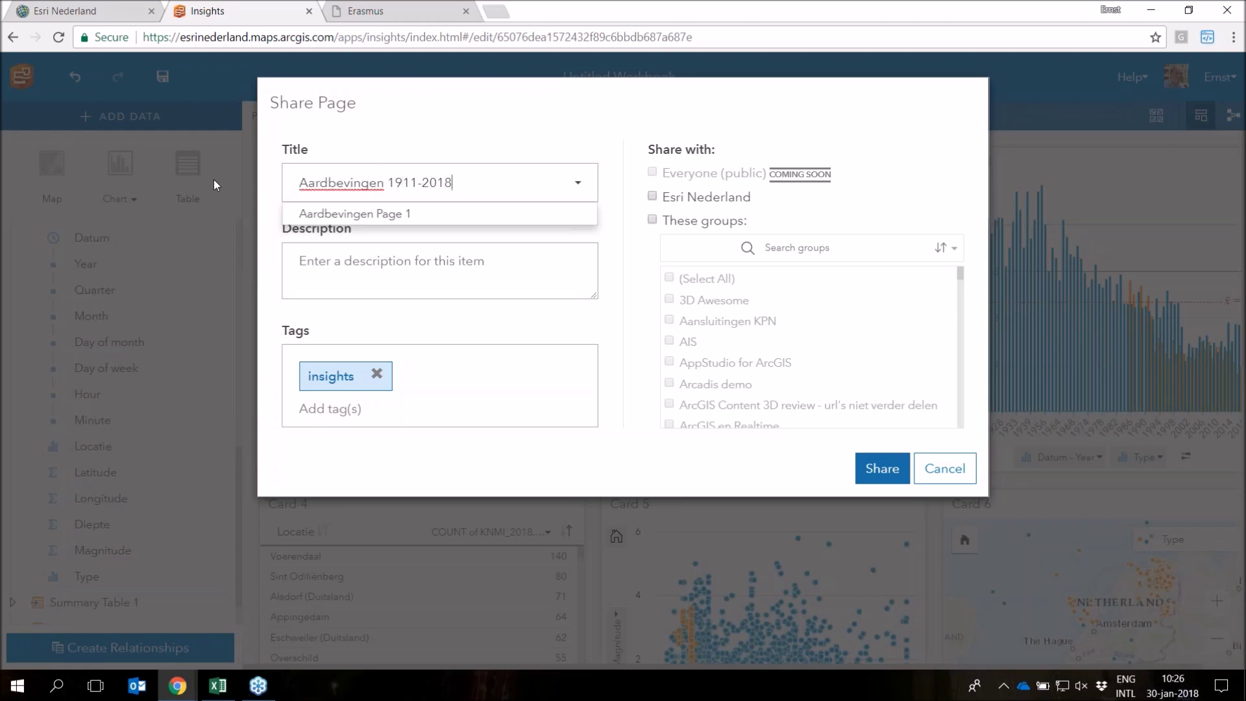
left_click(323, 266)
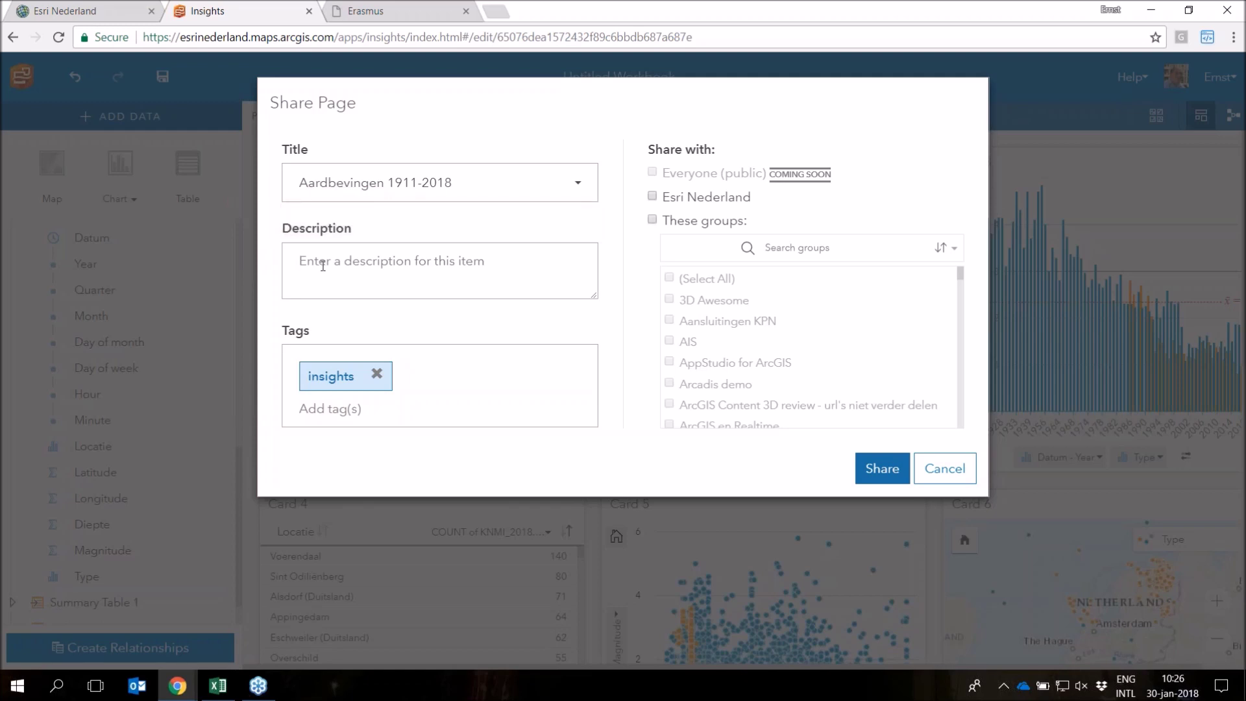
type("bevingen")
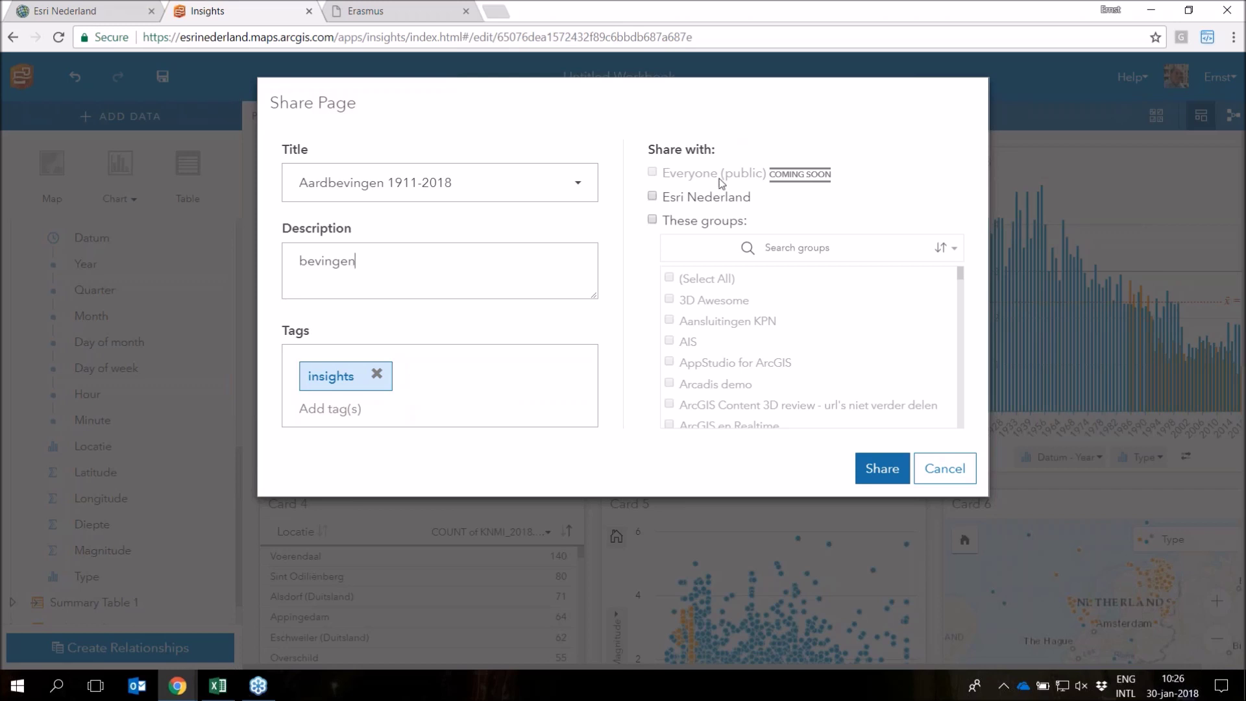
left_click(877, 475)
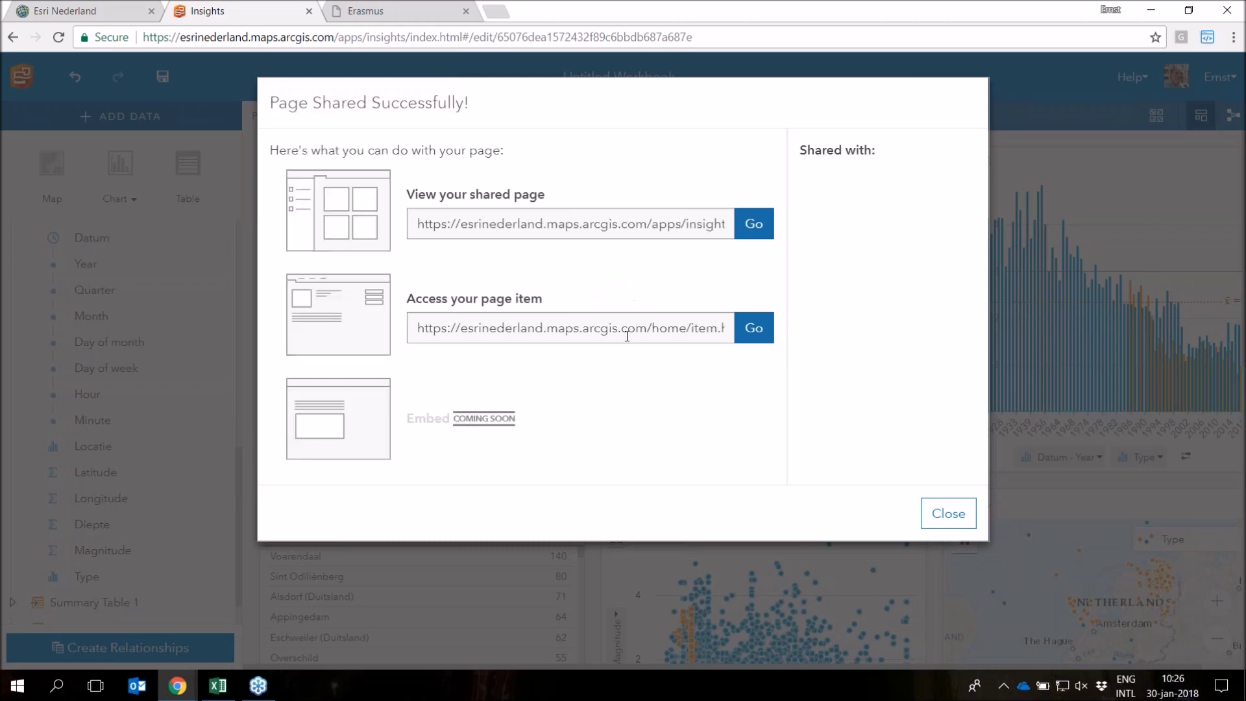
Step: Copy the 'Access your page item' link from the Page Shared Successfully dialog
left_click_drag(409, 327, 732, 328)
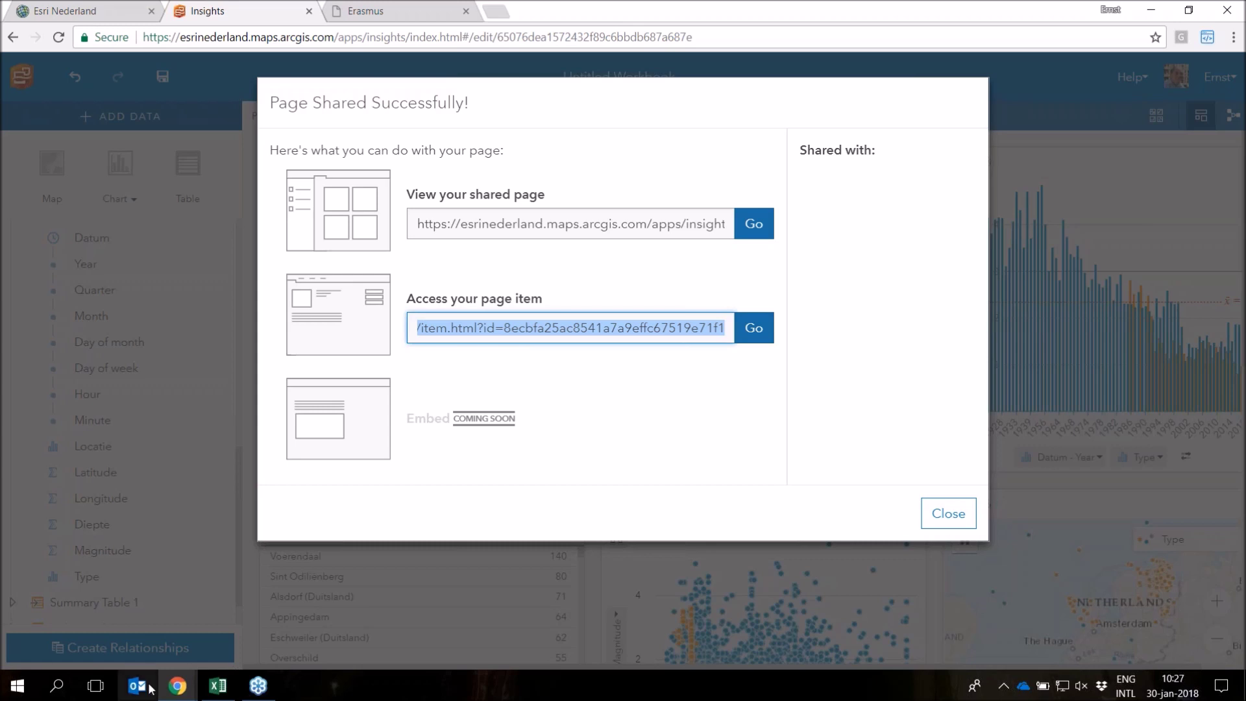
left_click(177, 685)
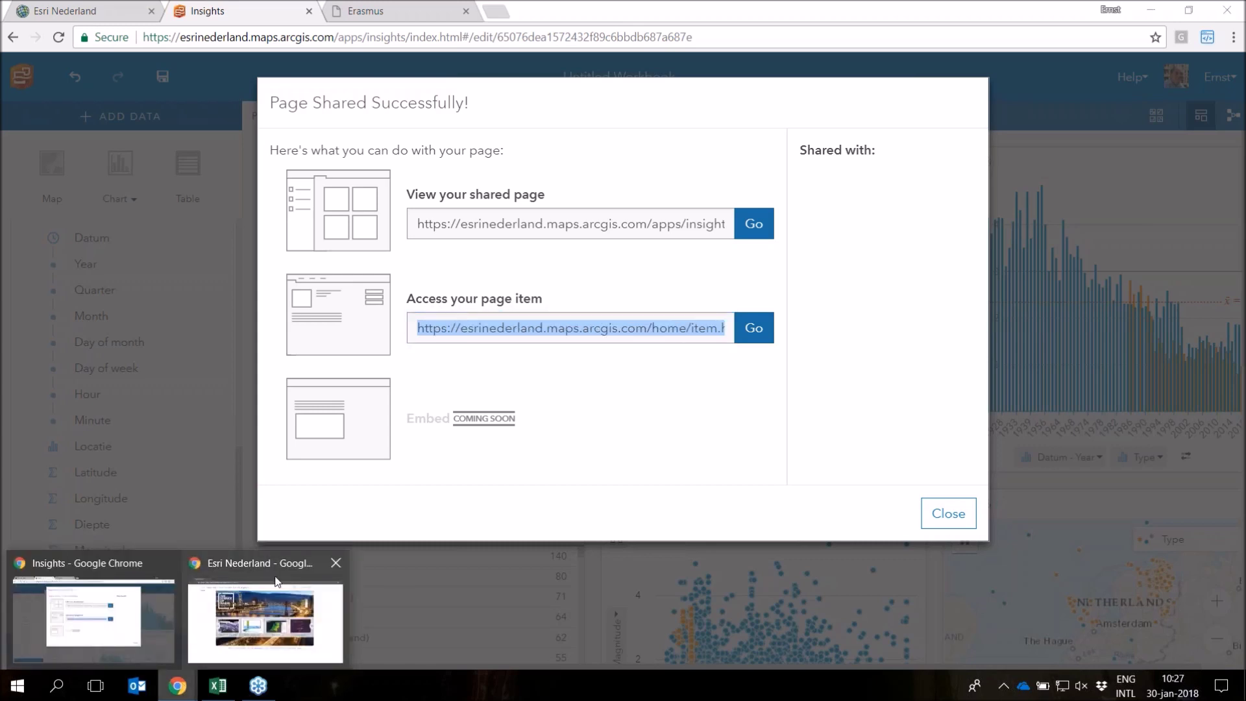
Step: Open arcgis.com in a private Chrome window and sign in with a different account's password
left_click(277, 581)
right_click(177, 685)
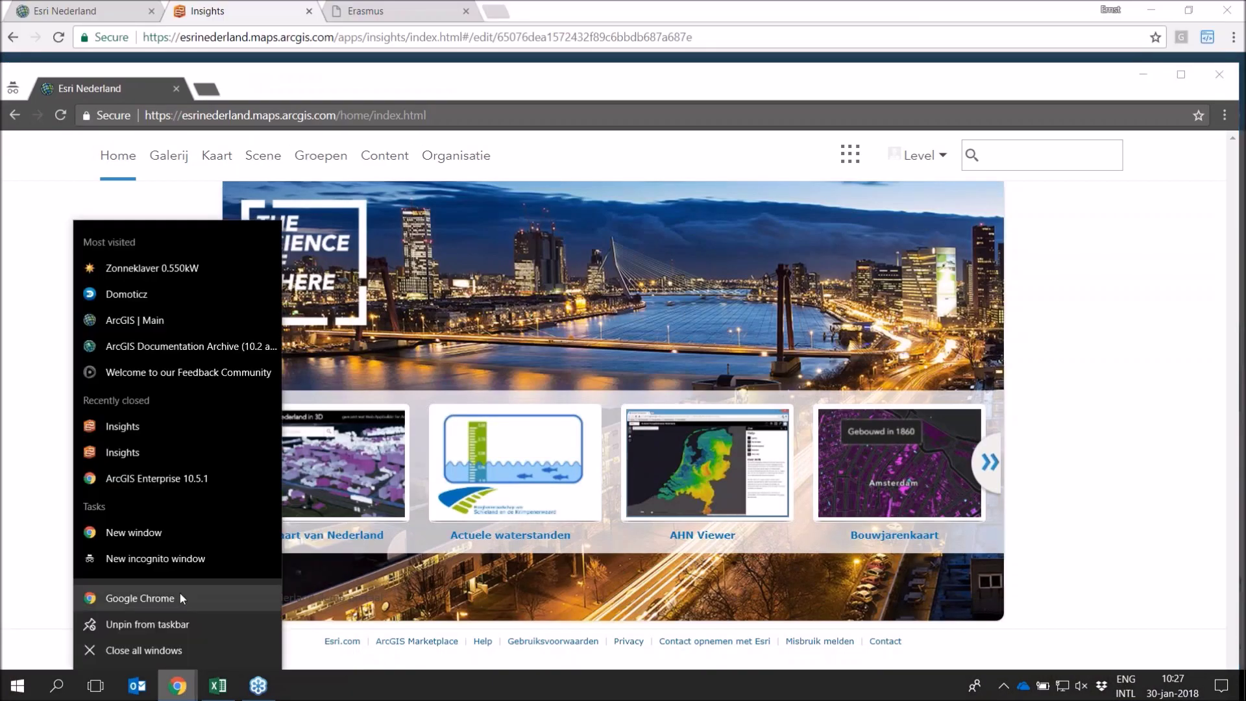
left_click(129, 555)
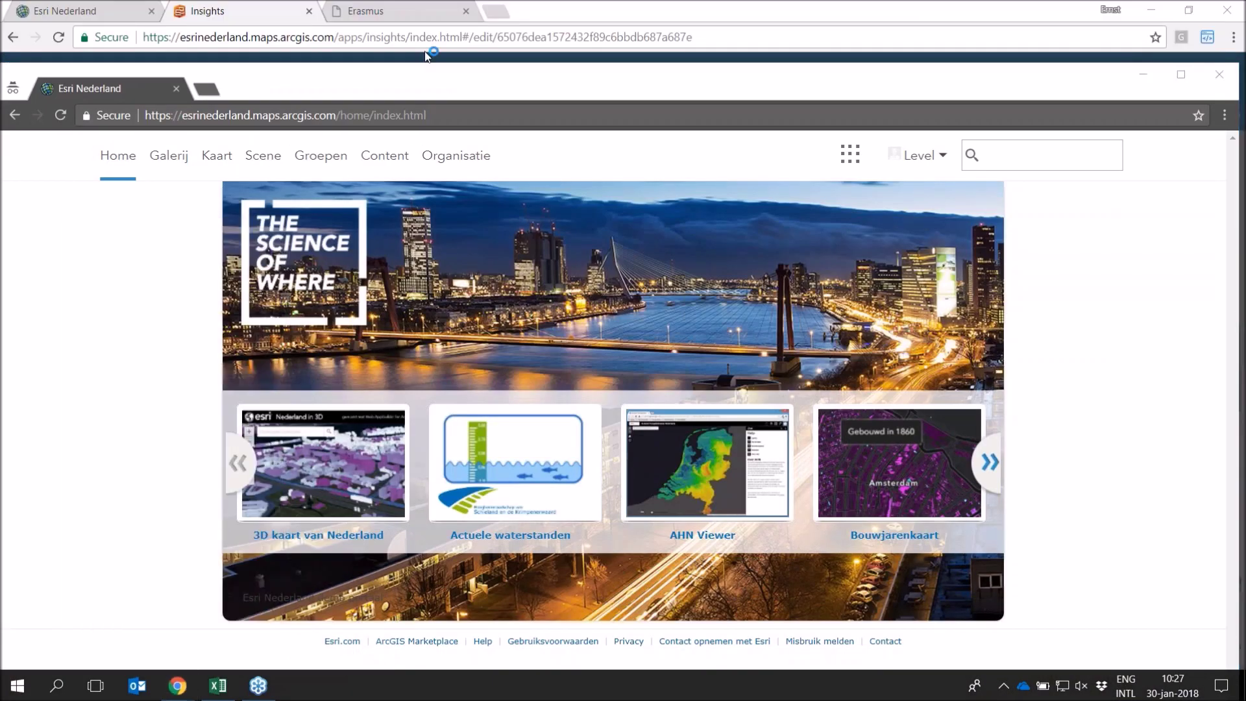
type("arcgis.com")
key("Return")
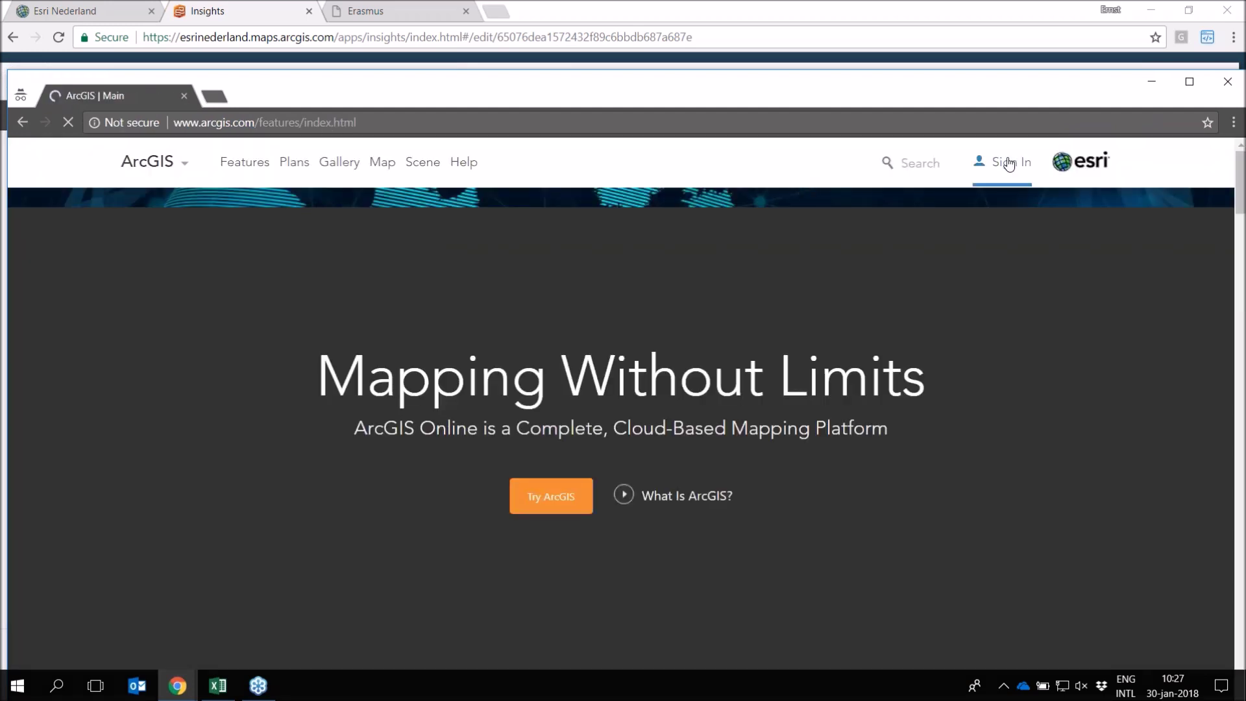
left_click(1010, 166)
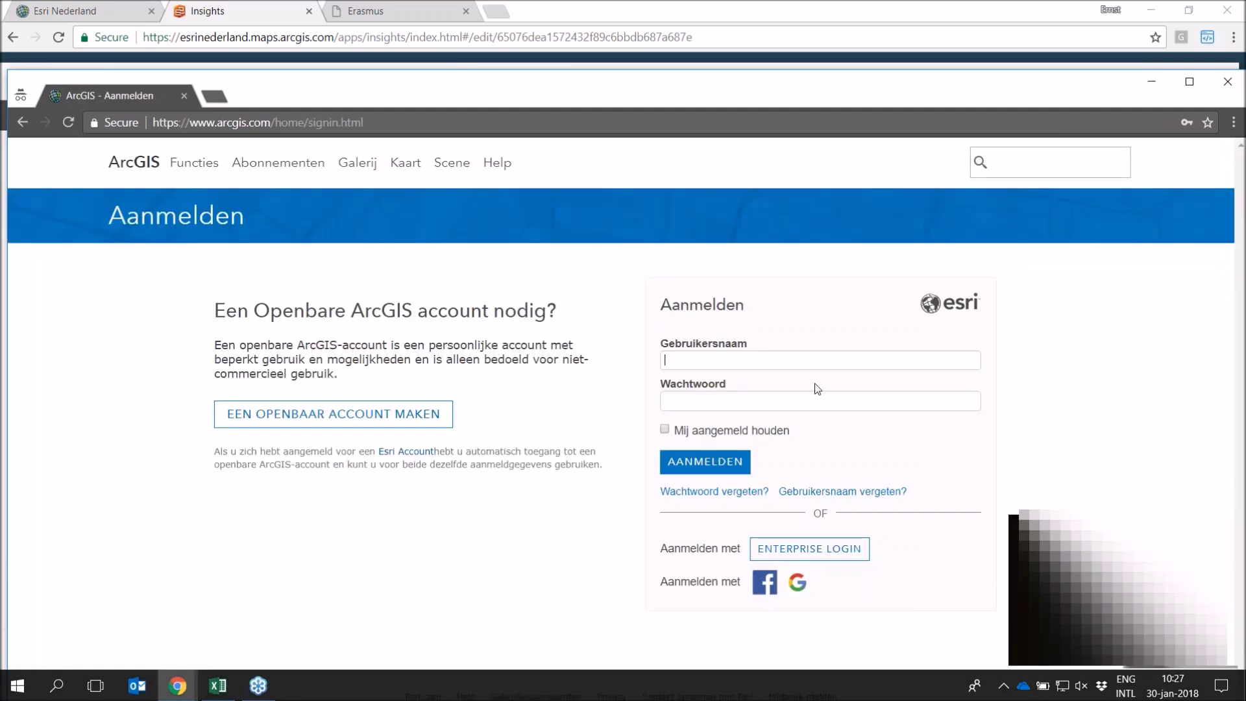
key("Return")
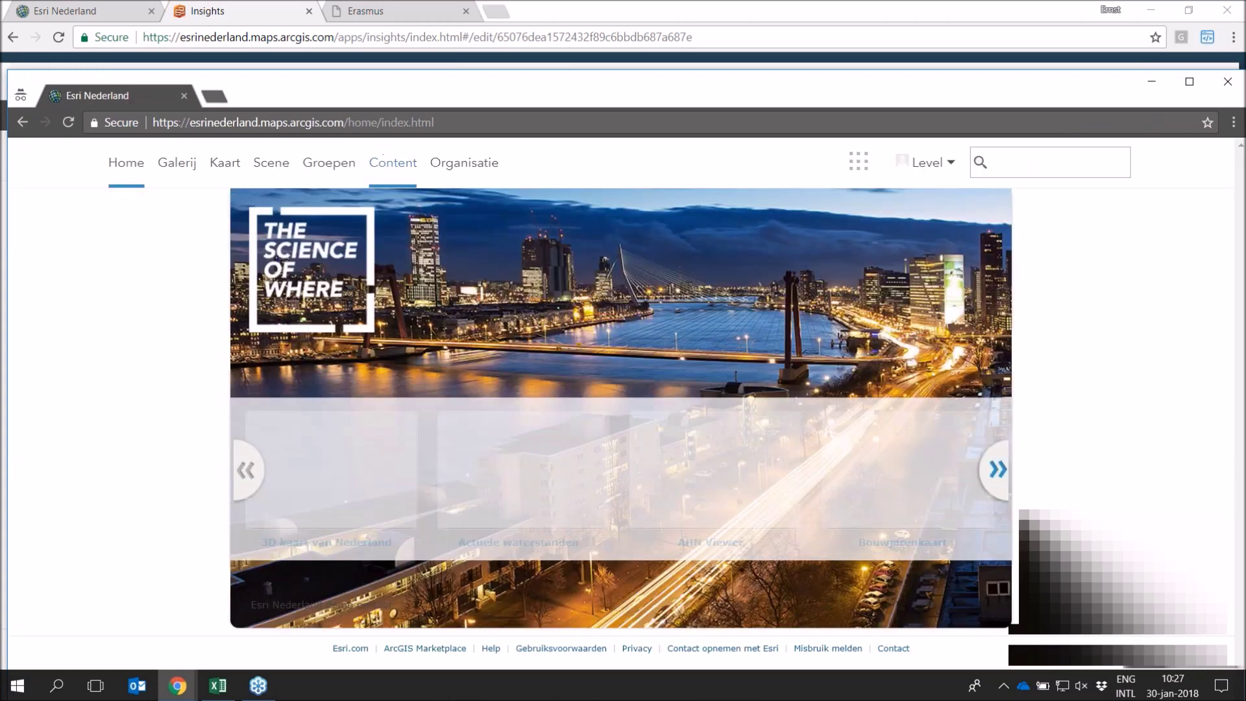
Step: Load the copied page item link in a new tab, which reports no access, then return to Insights
left_click(209, 103)
type("https://esrinederland.maps.arcgis.com/home/item.html?id=8ecbfa25ac8541a7a9effc67519e71f1")
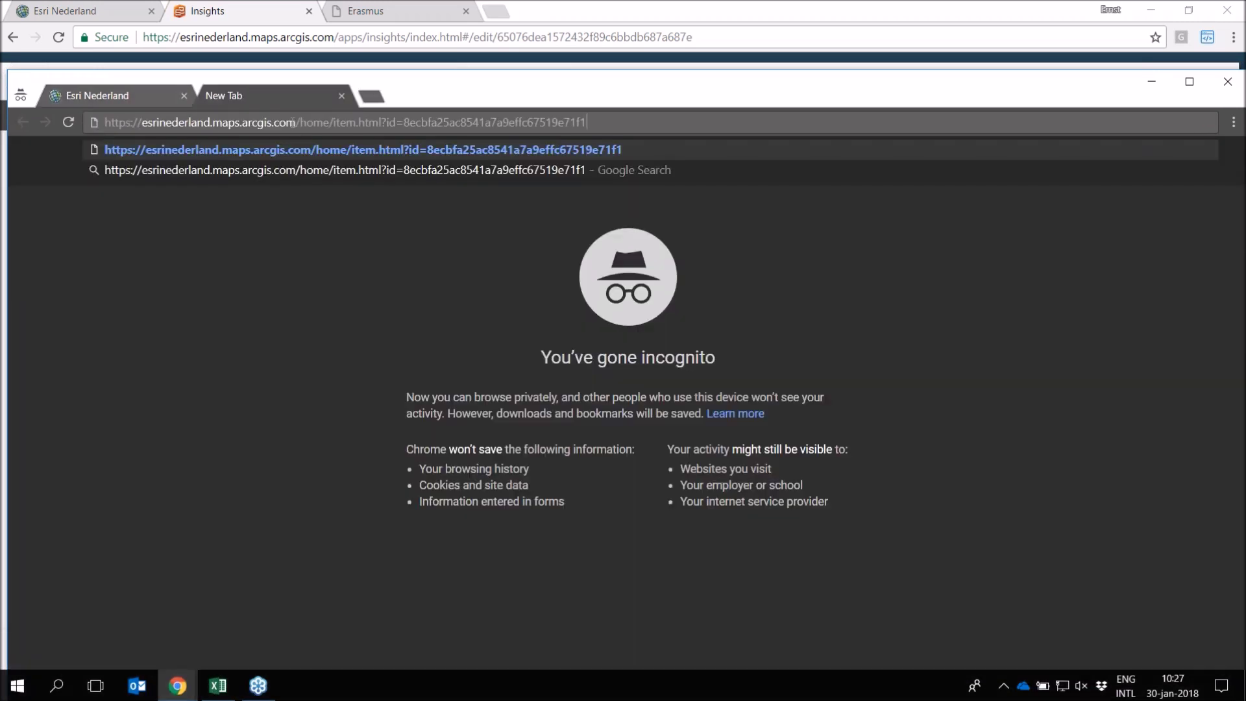
key("Return")
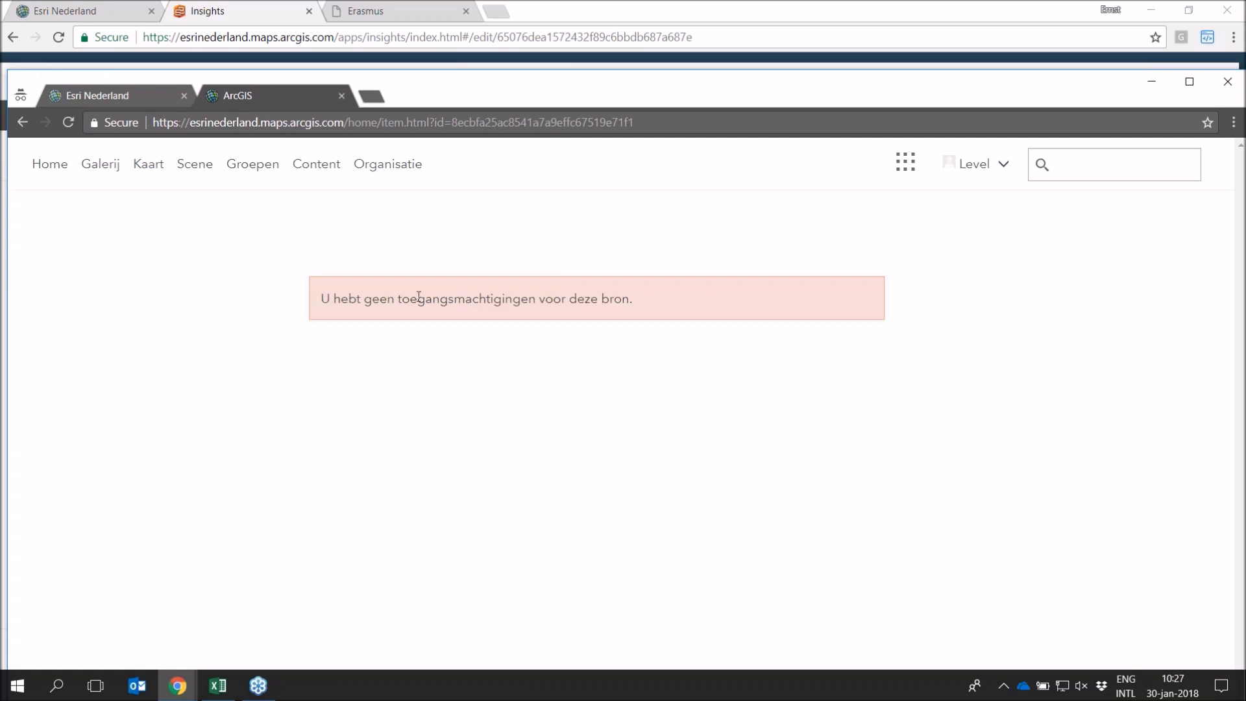
left_click(240, 13)
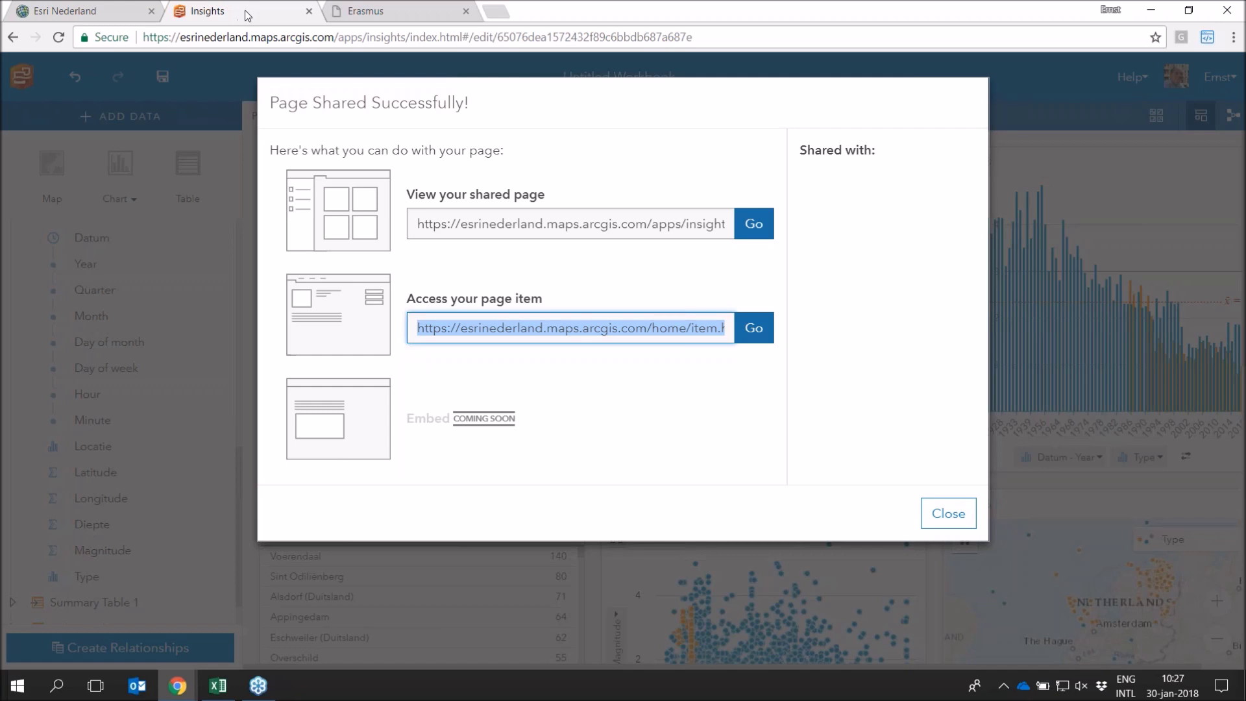
Step: Open the Aardbevingen 1911-2018 item page and choose Openen in Insights
left_click(772, 340)
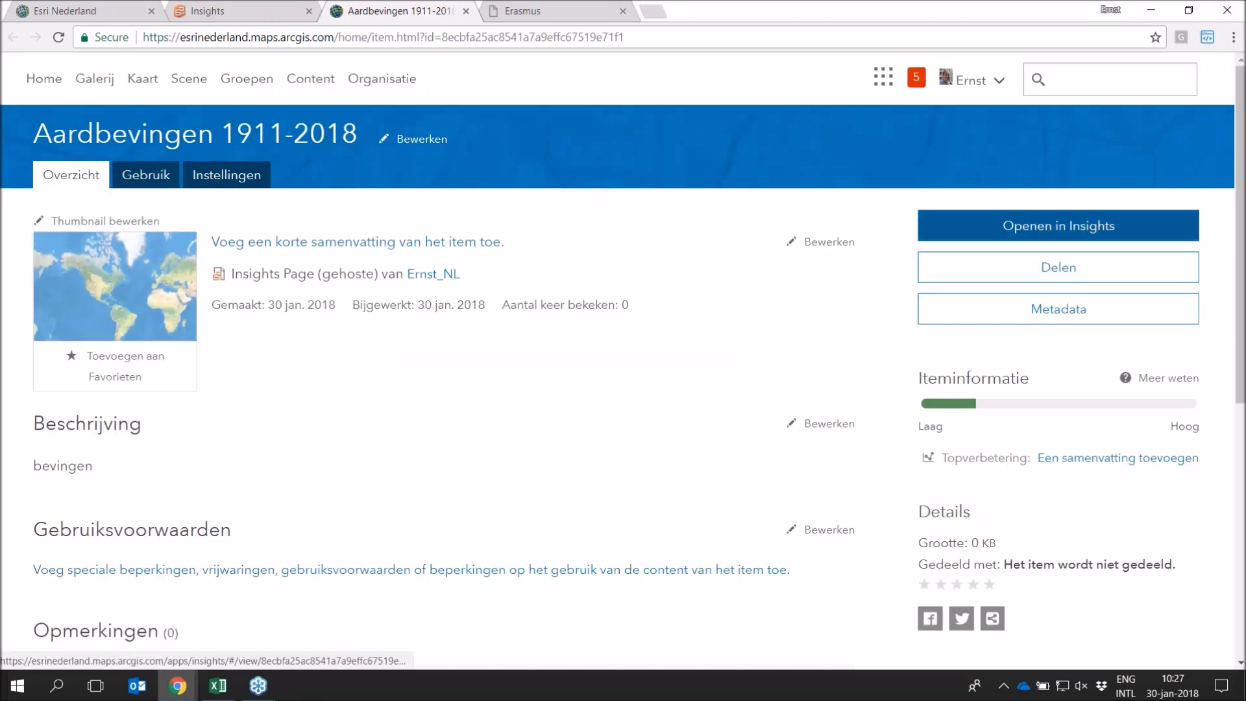
left_click(1058, 225)
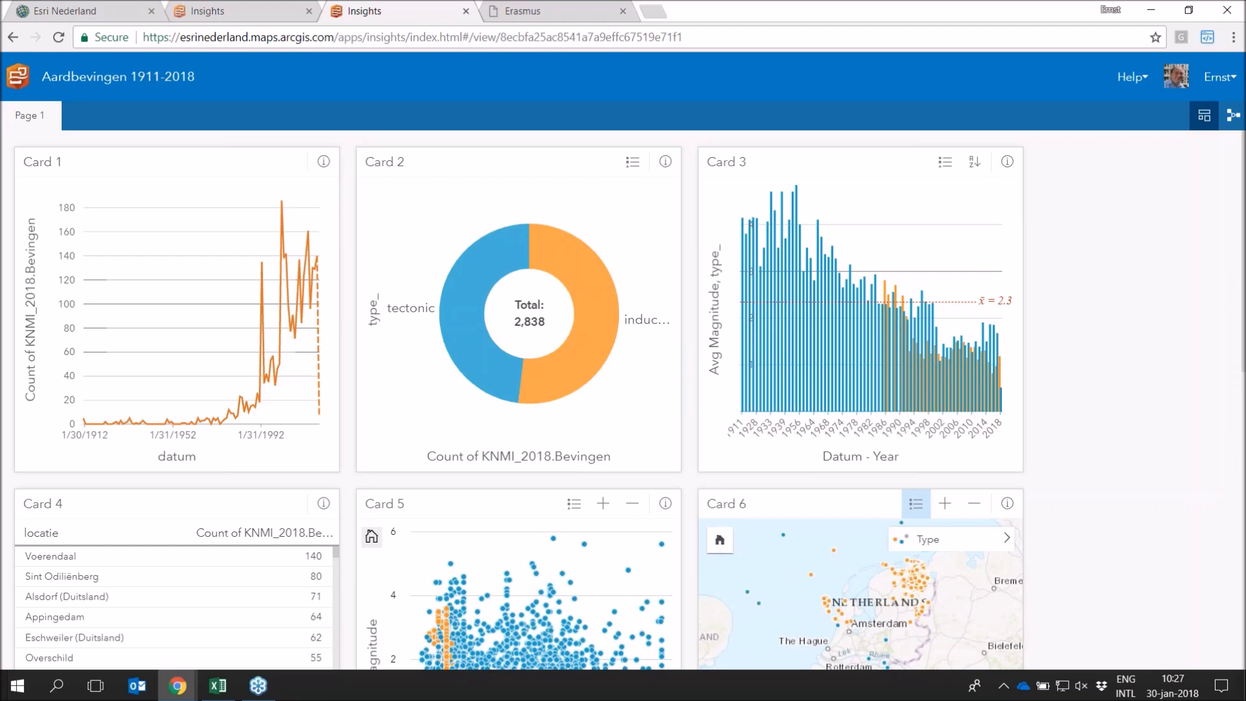
left_click_drag(1243, 269, 1241, 376)
scroll(1233, 435, "down", 3)
scroll(1233, 434, "up", 8)
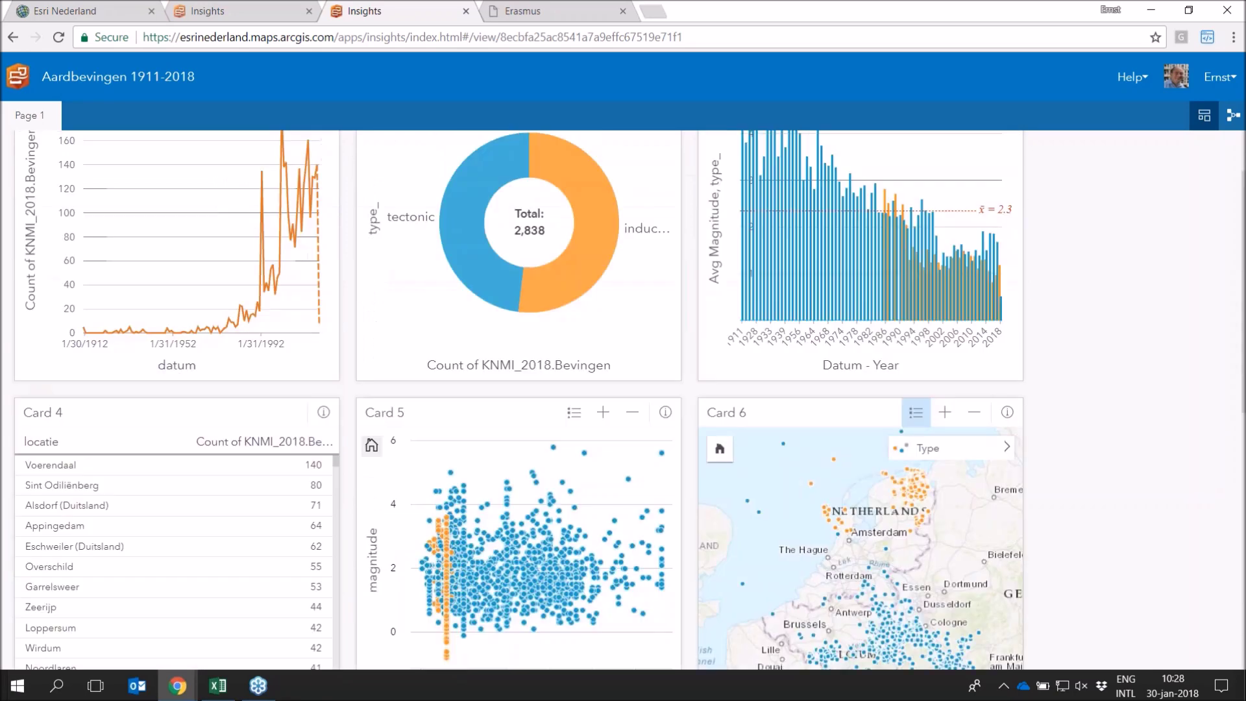
left_click(503, 354)
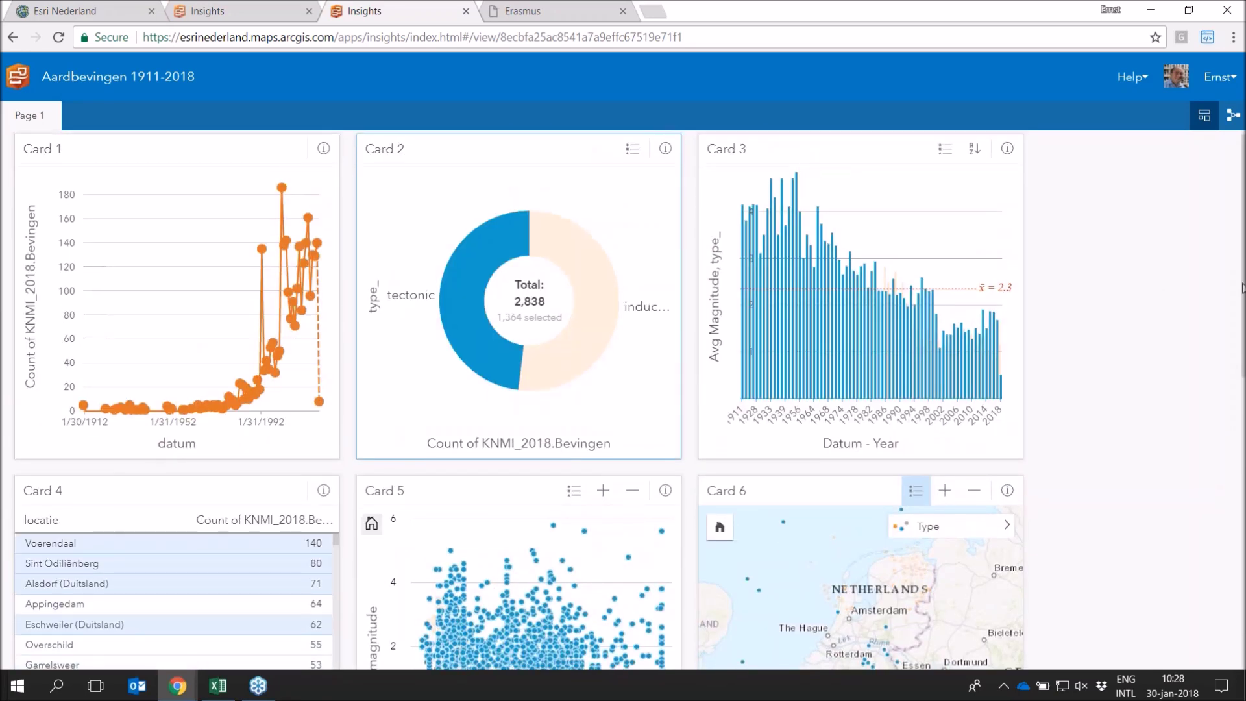
scroll(1242, 271, "down", 7)
left_click(529, 573)
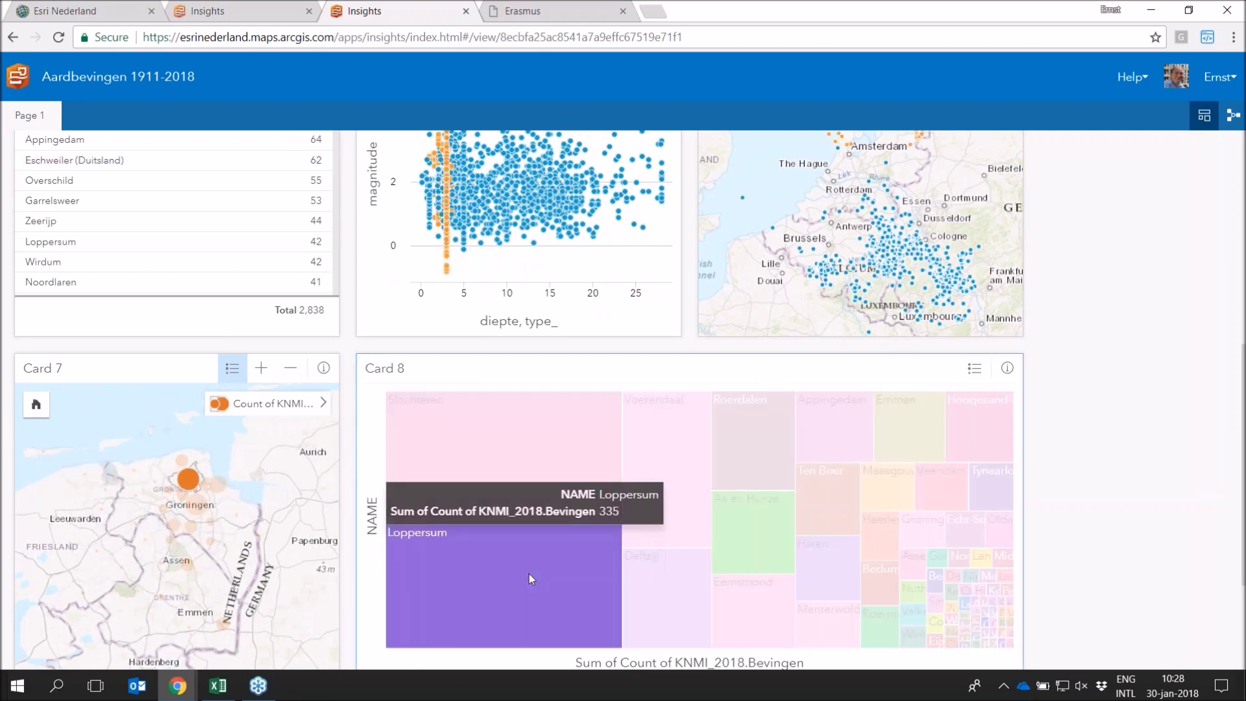
scroll(1241, 345, "up", 1)
scroll(1242, 345, "up", 7)
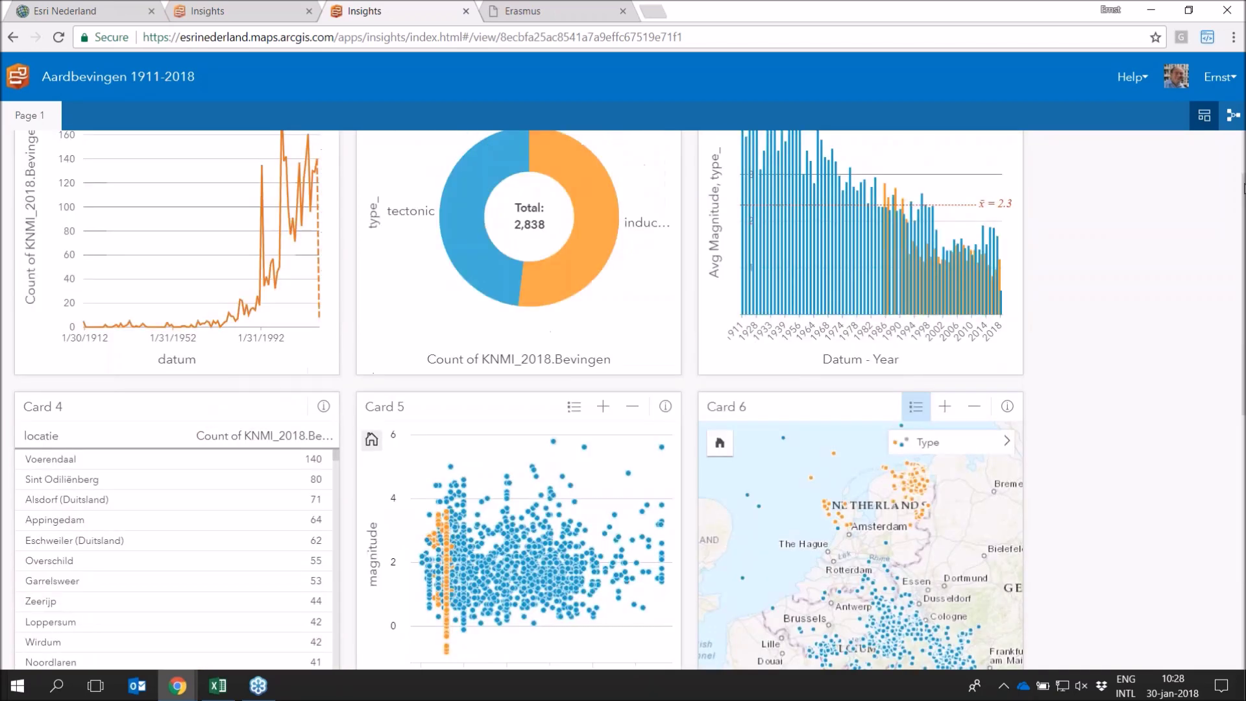
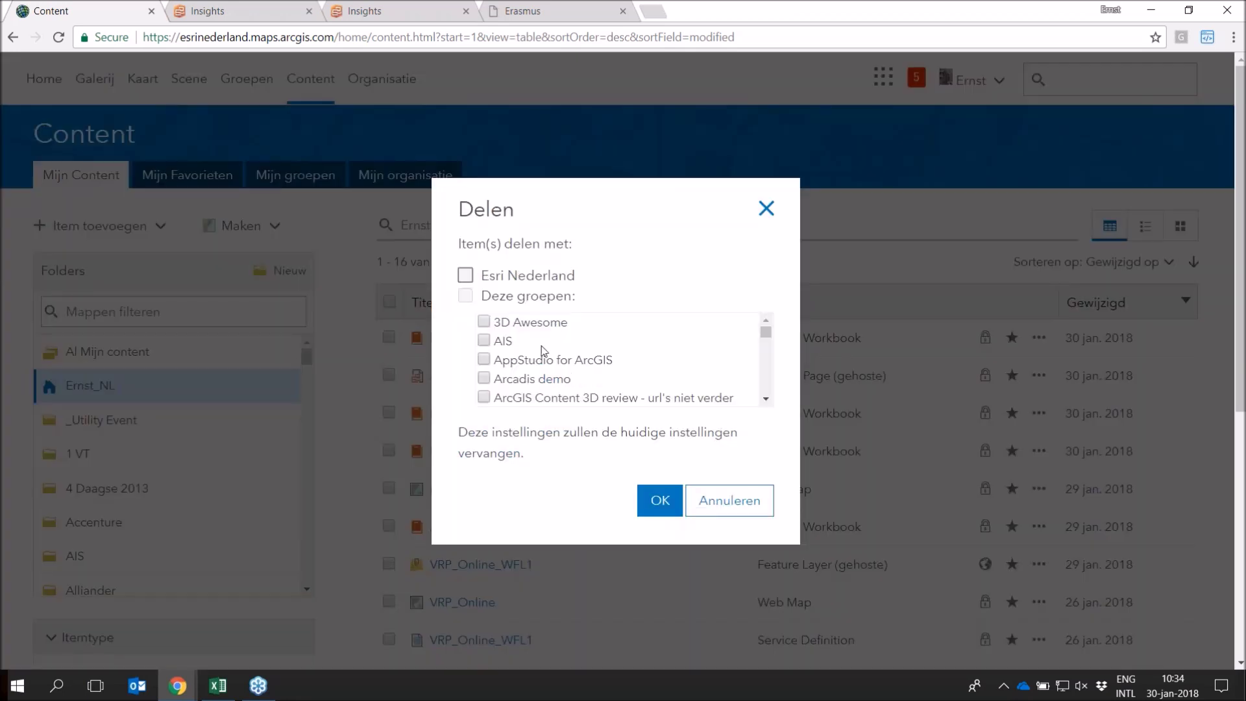
Step: Tick the Esri Nederland organisation in the Share dialog for 'Aardbevingen 1911-2018'
left_click(464, 277)
Step: Apply the organisation sharing and bring up the Level 1 user's Chrome window
left_click(657, 501)
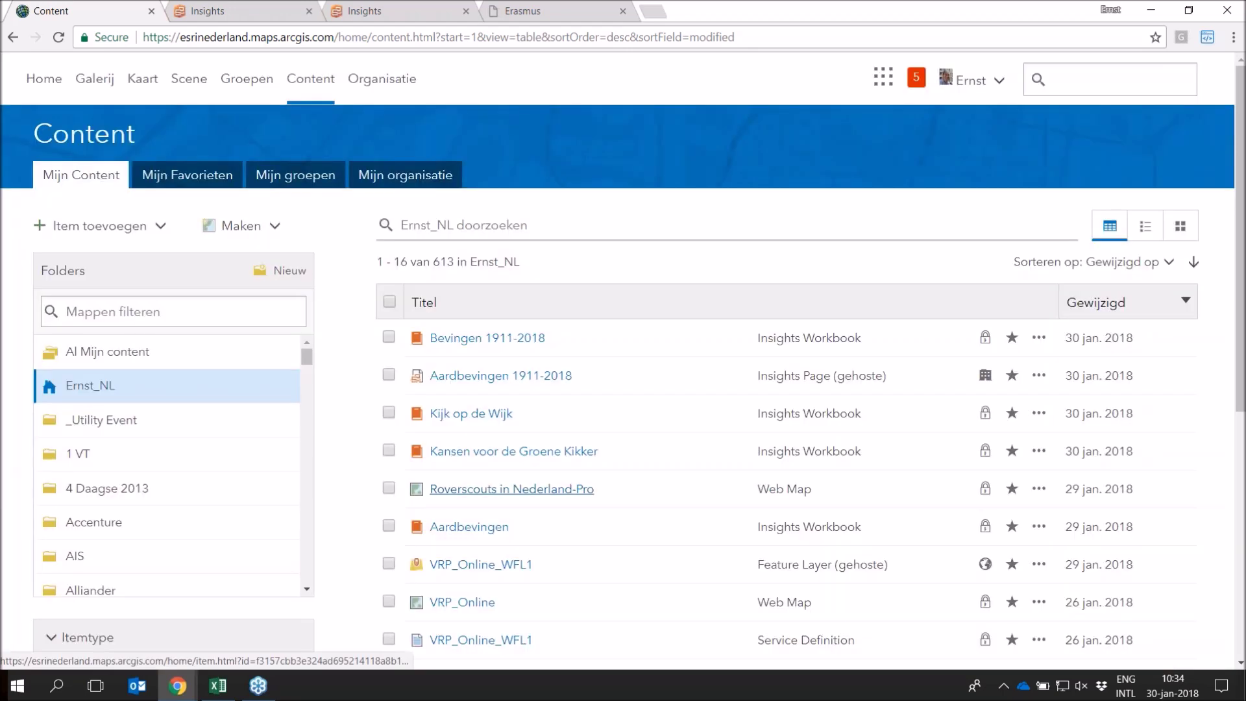
mouse_move(177, 685)
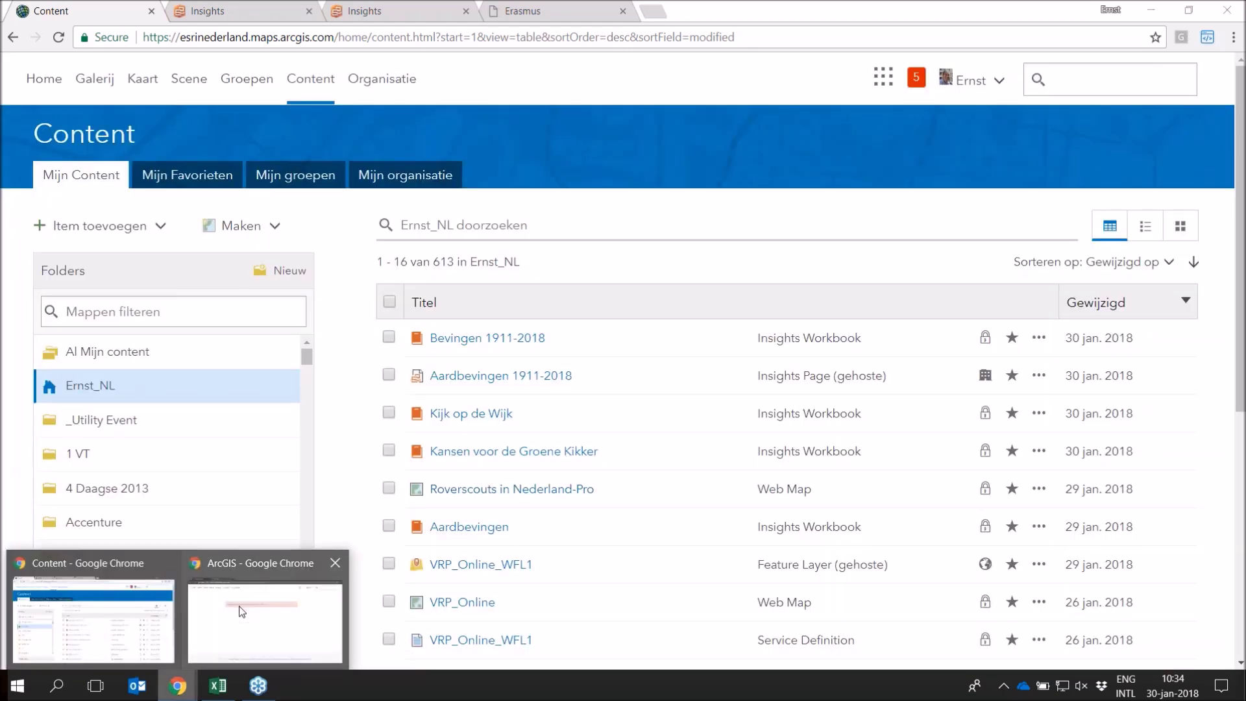
left_click(258, 570)
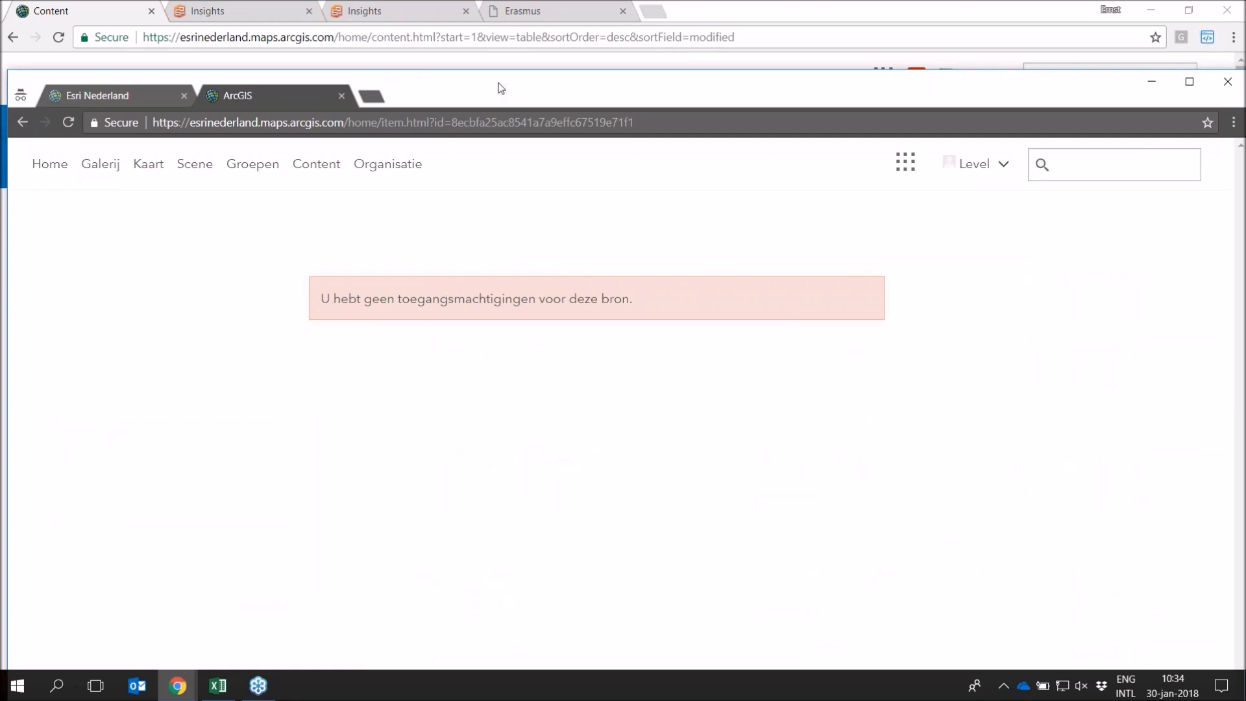
Step: Reload the item page as Level 1 and open 'Aardbevingen 1911-2018' in Insights
left_click_drag(501, 88, 490, 27)
left_click(60, 61)
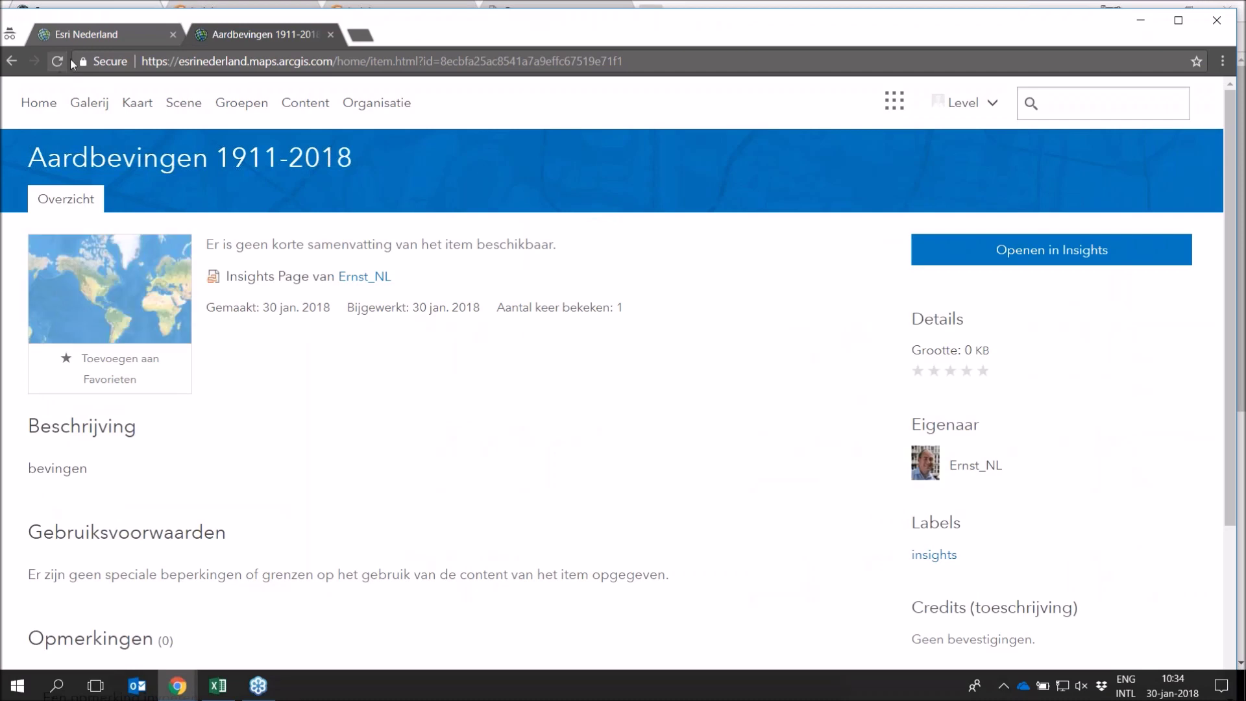
left_click(1051, 249)
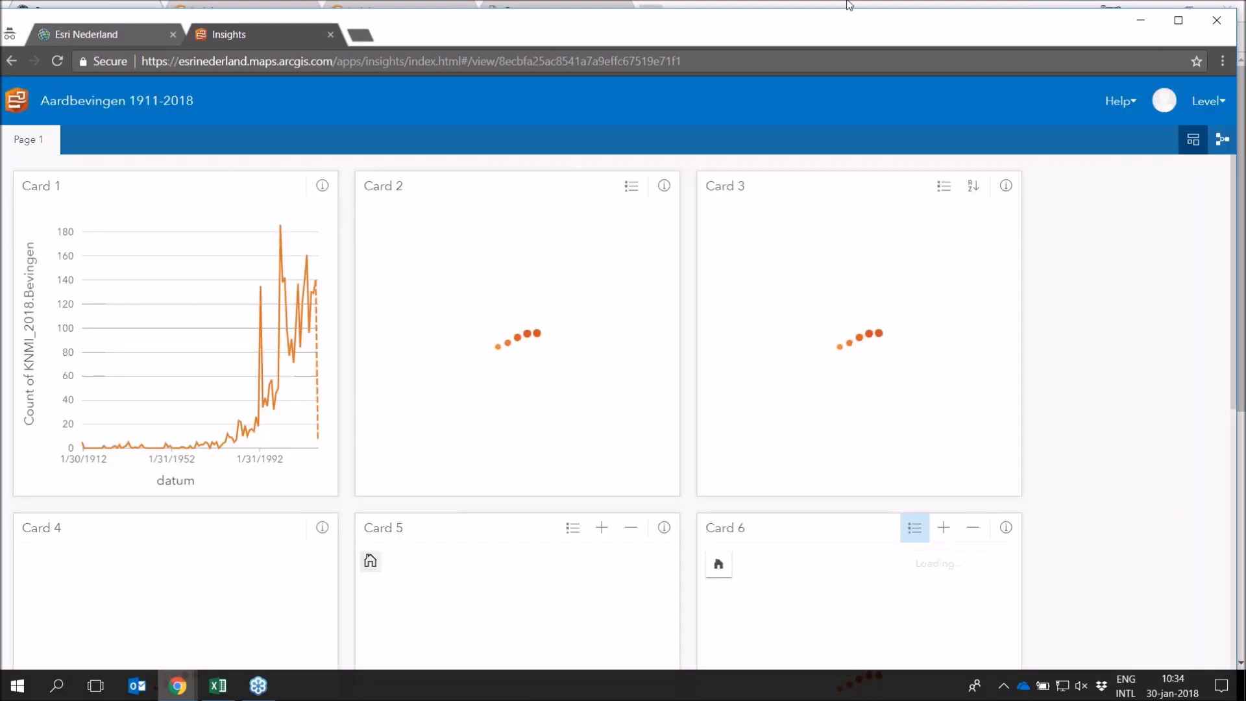
Step: Check the six loaded cards and Level 1 account menu, then minimise Insights
left_click_drag(844, 22, 807, 22)
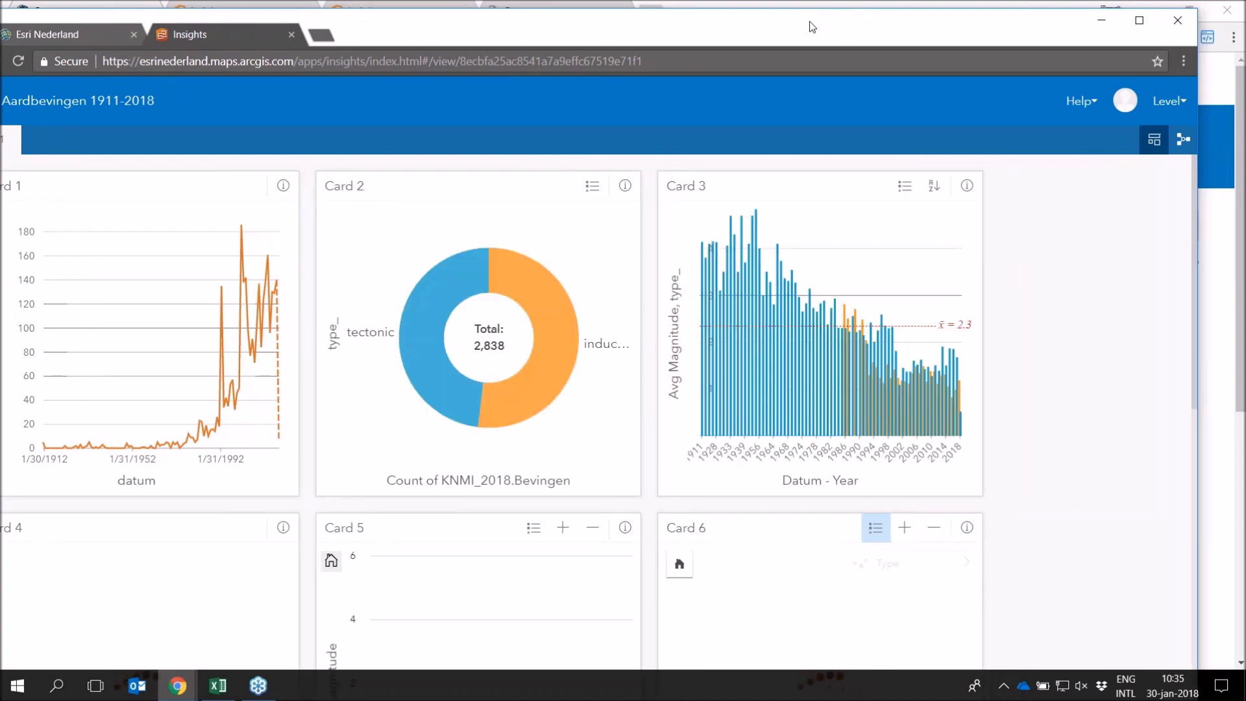
left_click(1184, 102)
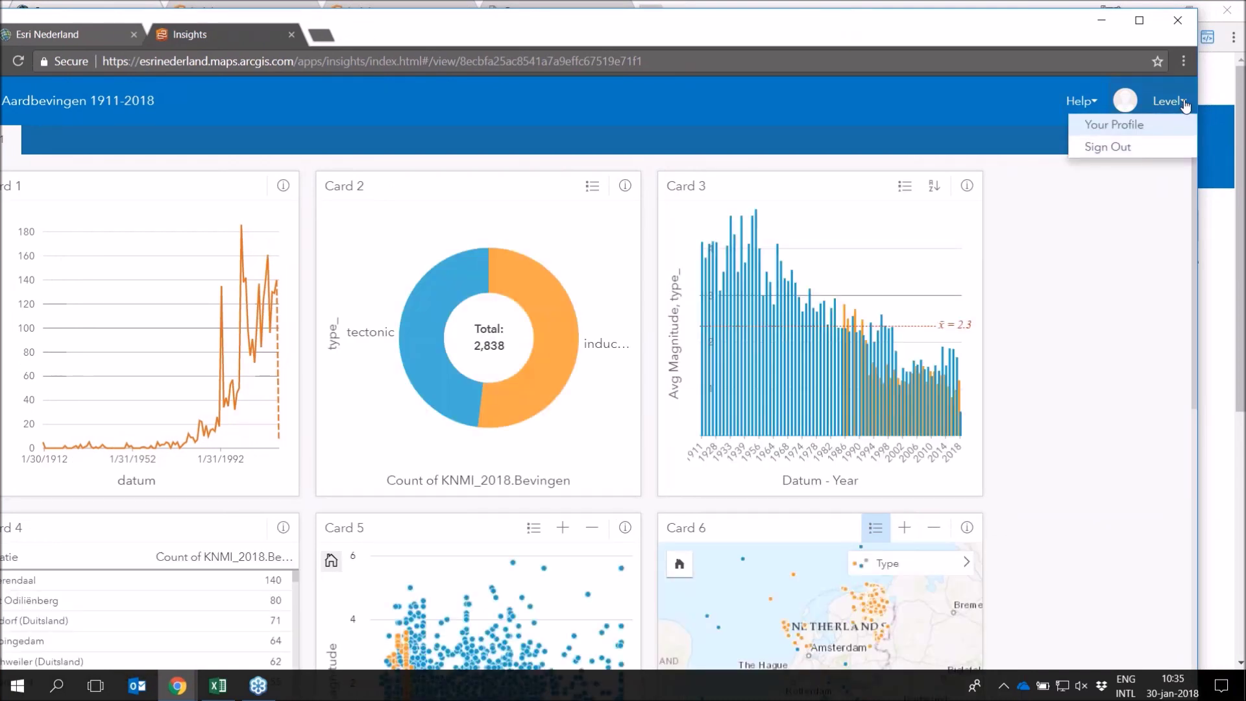
left_click(1101, 24)
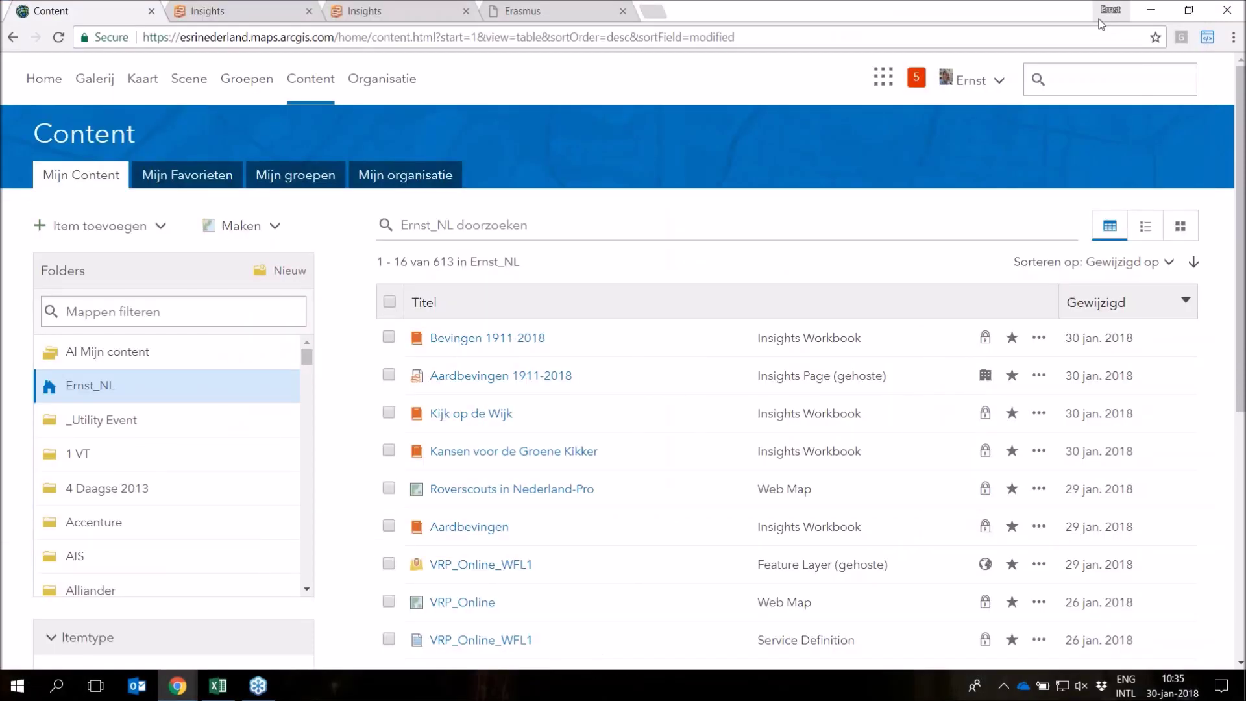
Step: Show Organisatie's Aanvullende producten licences: Insights for ArcGIS, 43 of 250 available
left_click(400, 82)
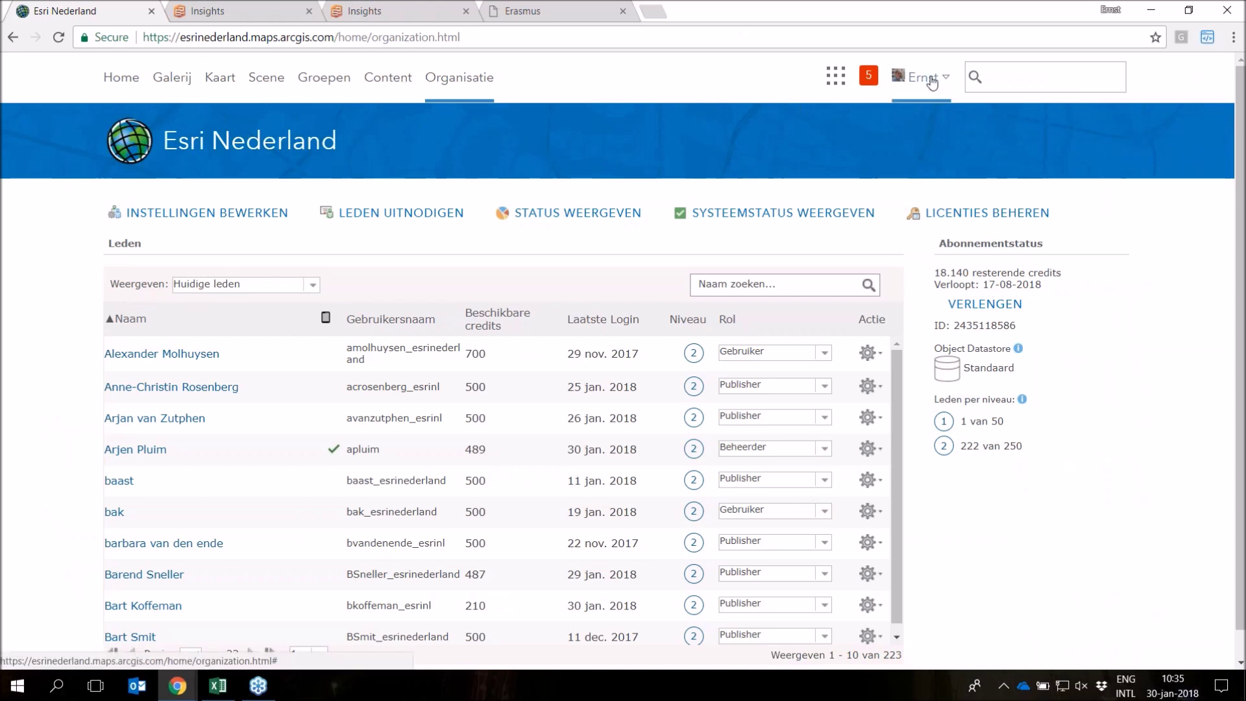
left_click(997, 220)
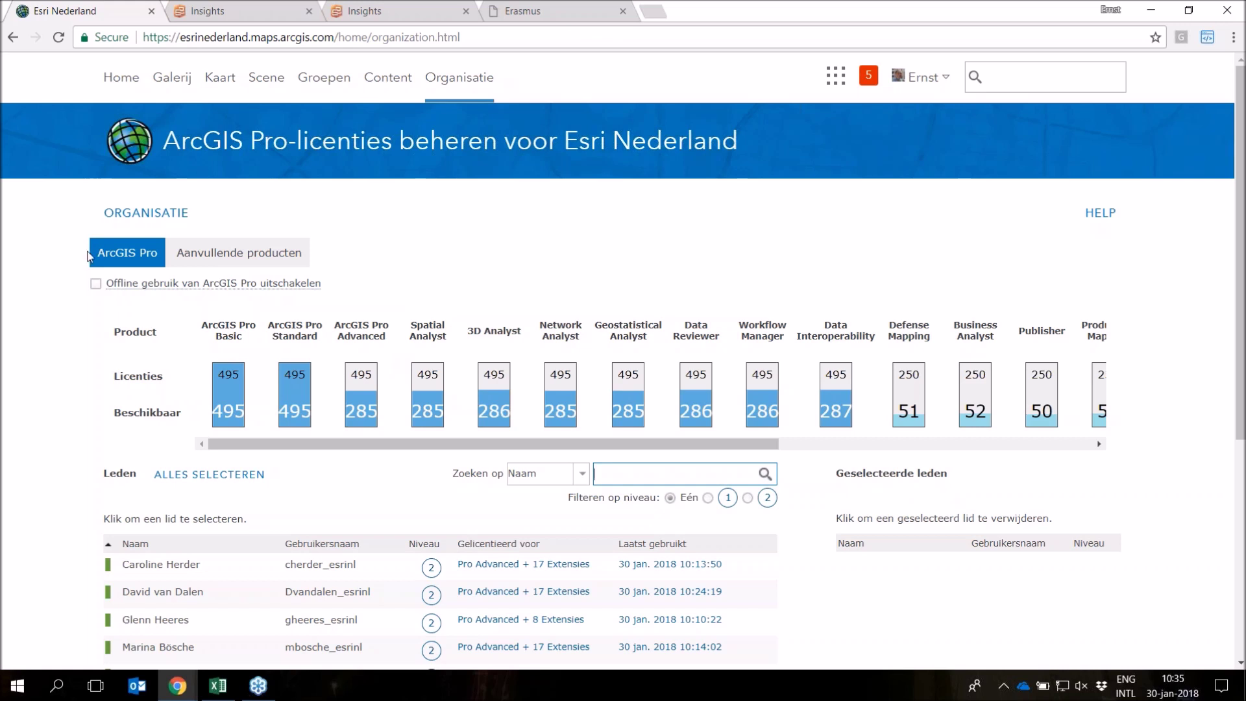
left_click(226, 259)
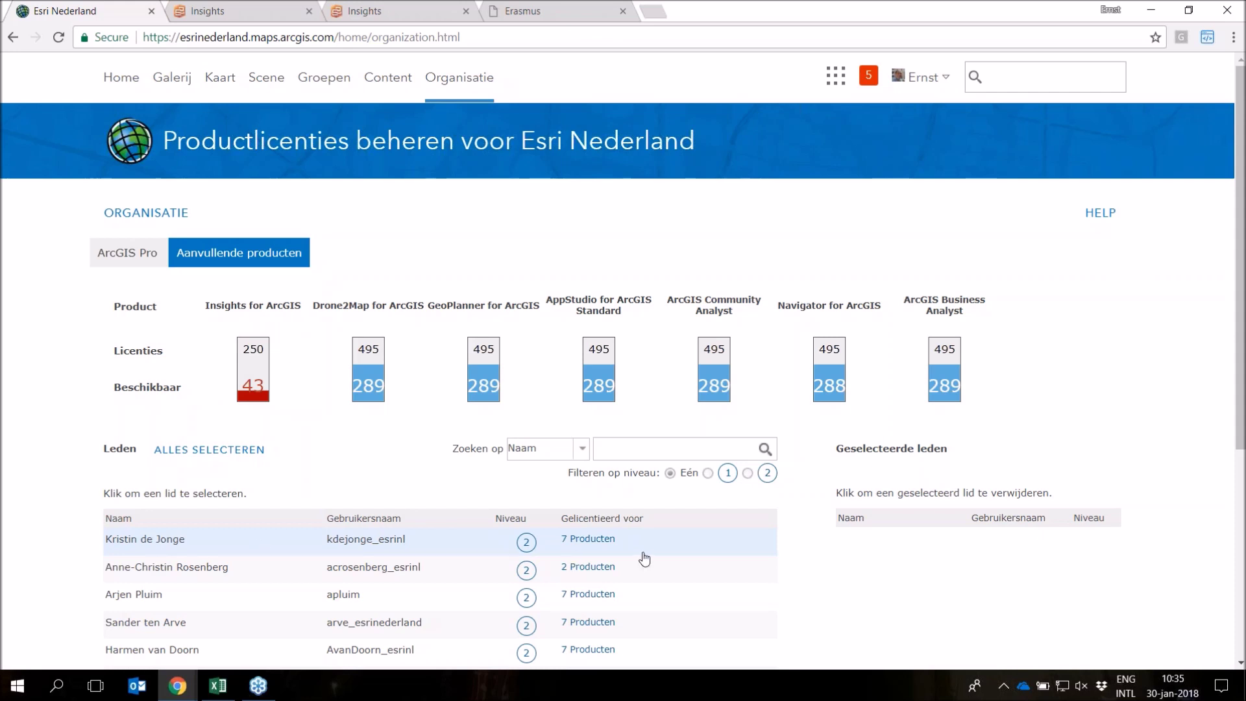
Step: Untick Insights for ArcGIS in a member's 7 Producten licences and save with Actualiseren
left_click(579, 539)
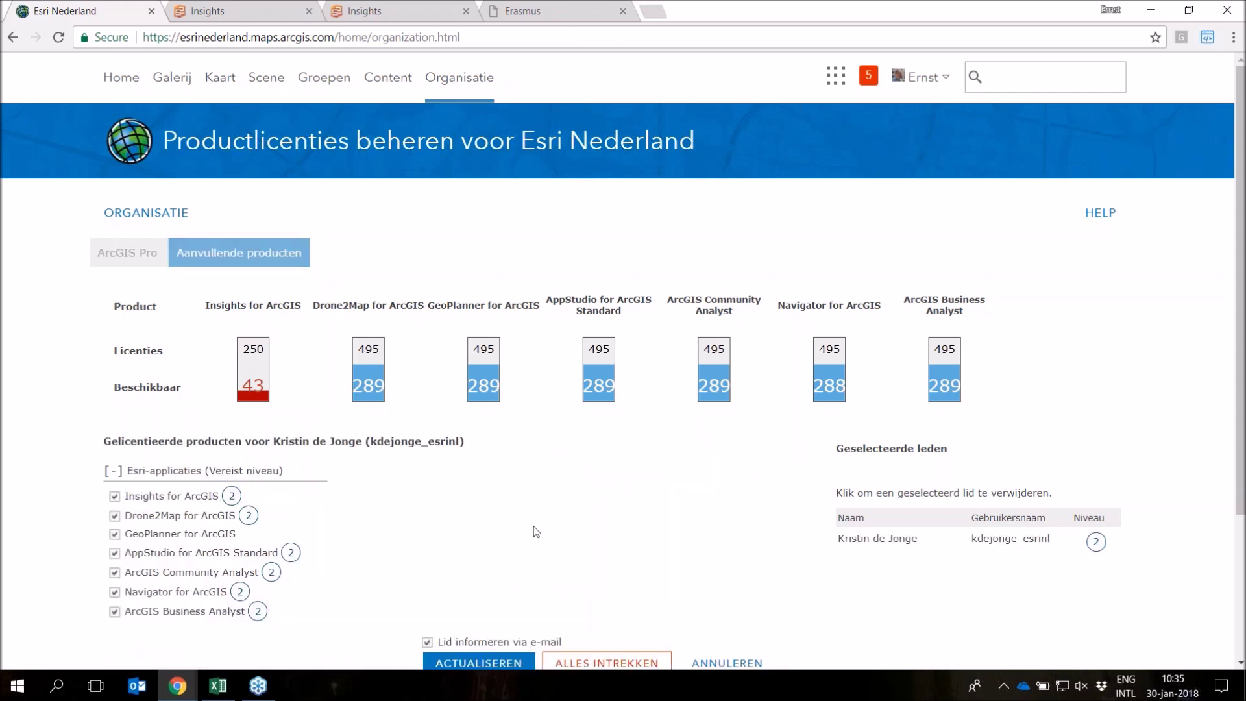
scroll(535, 532, "down", 1)
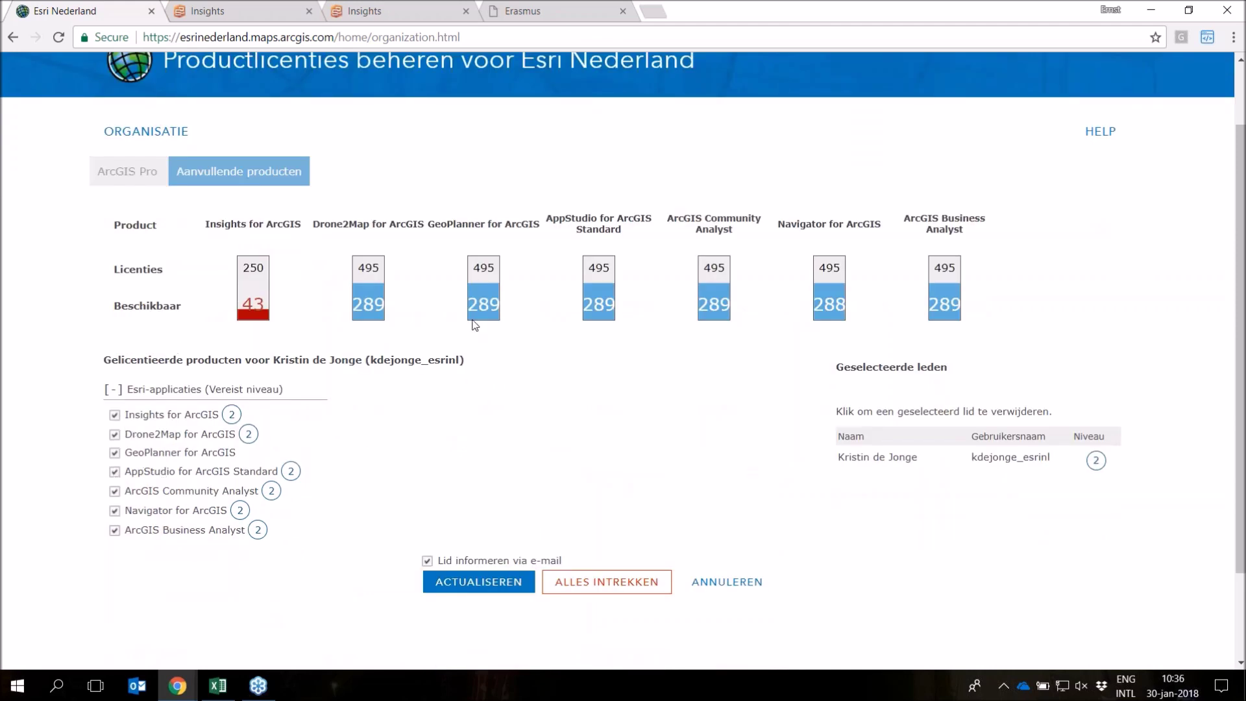
left_click(115, 415)
left_click(500, 582)
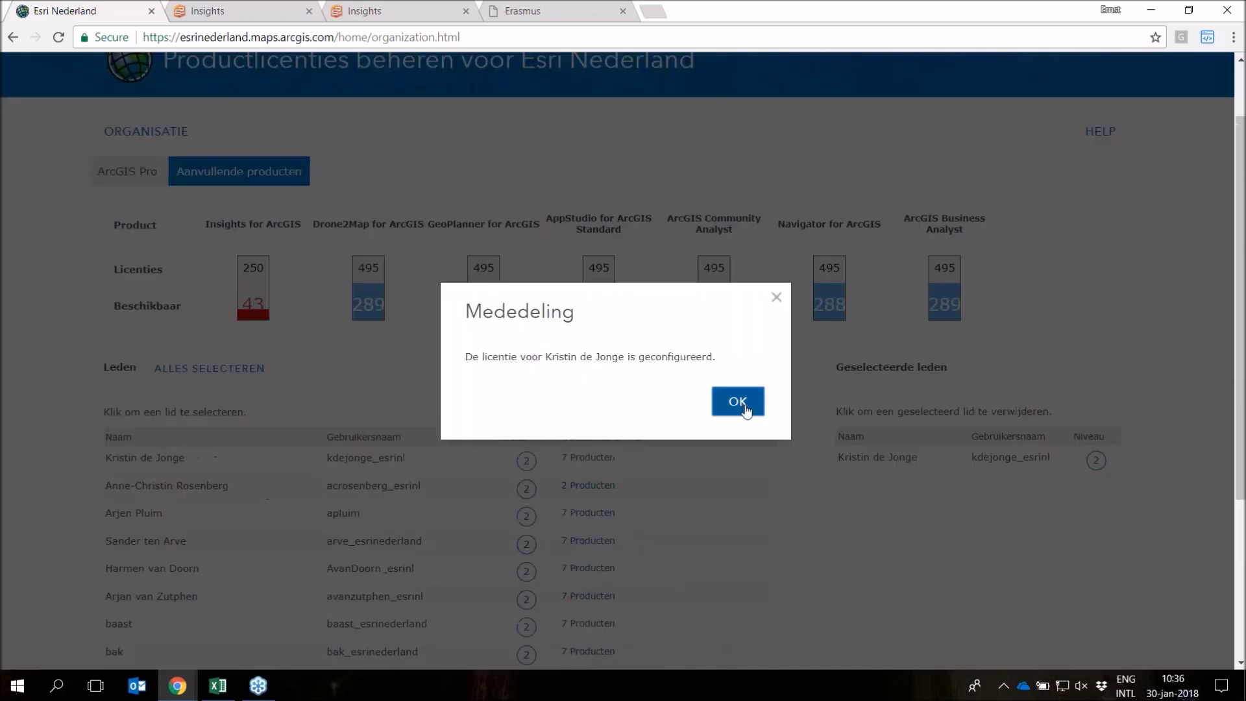
left_click(741, 400)
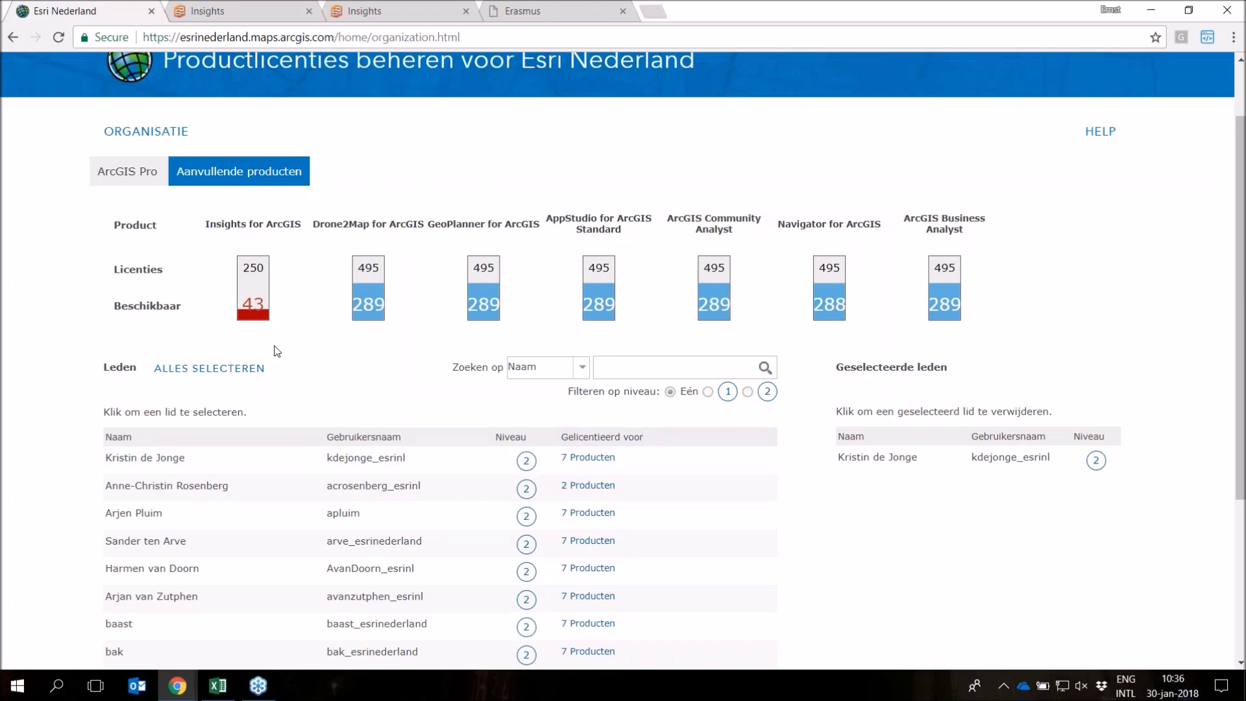
Step: Search members for 'level' and open the Level 1 member's licences
left_click(637, 366)
type("level")
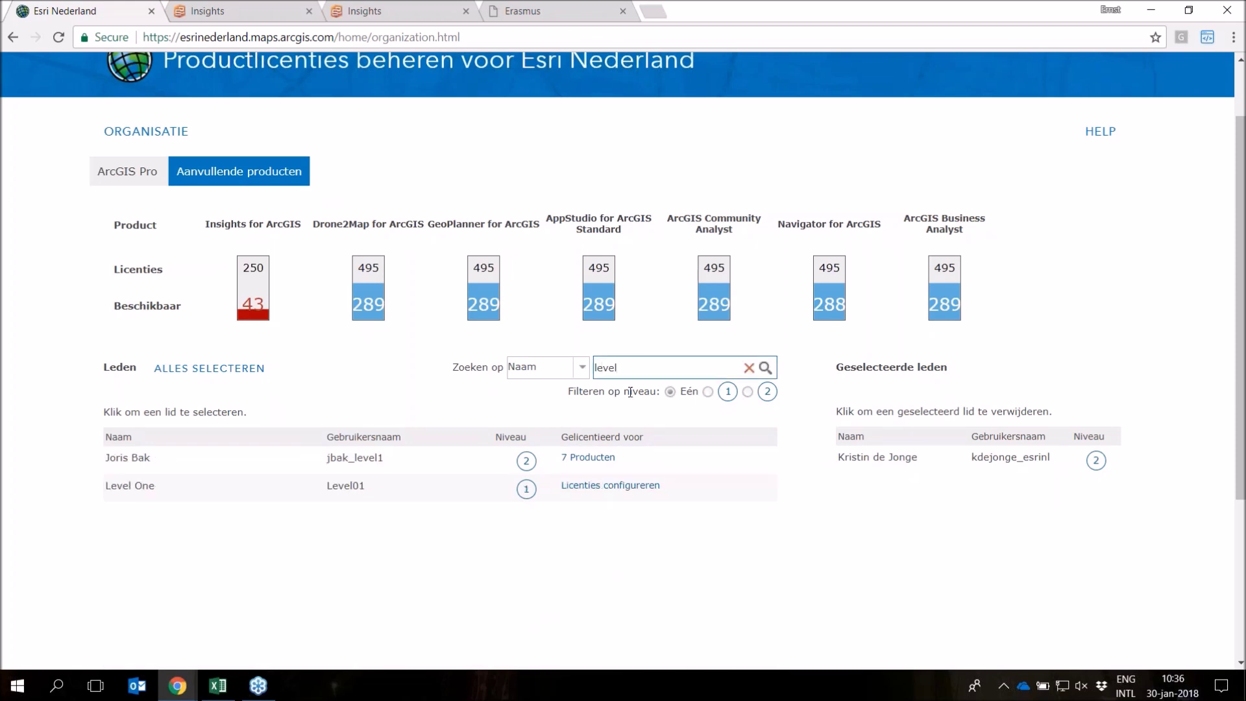
left_click(611, 490)
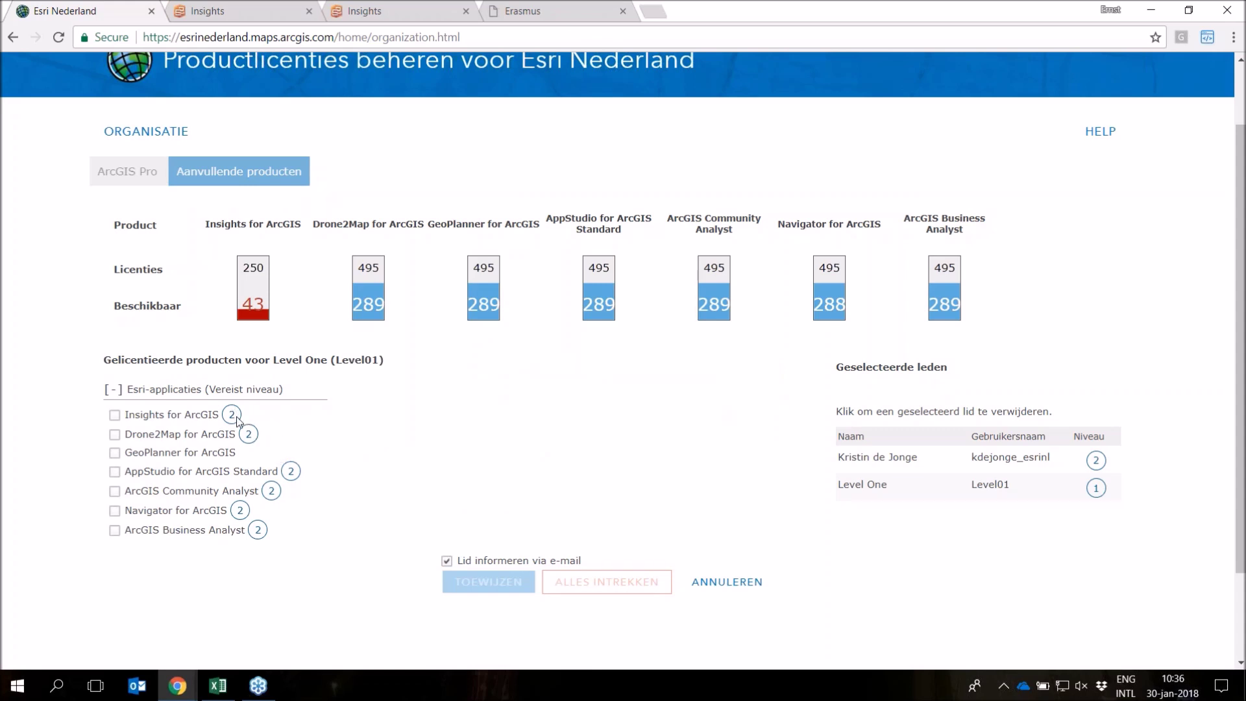
Step: Toggle Insights for ArcGIS off for the Level 1 member, clearing the level warning
left_click(114, 416)
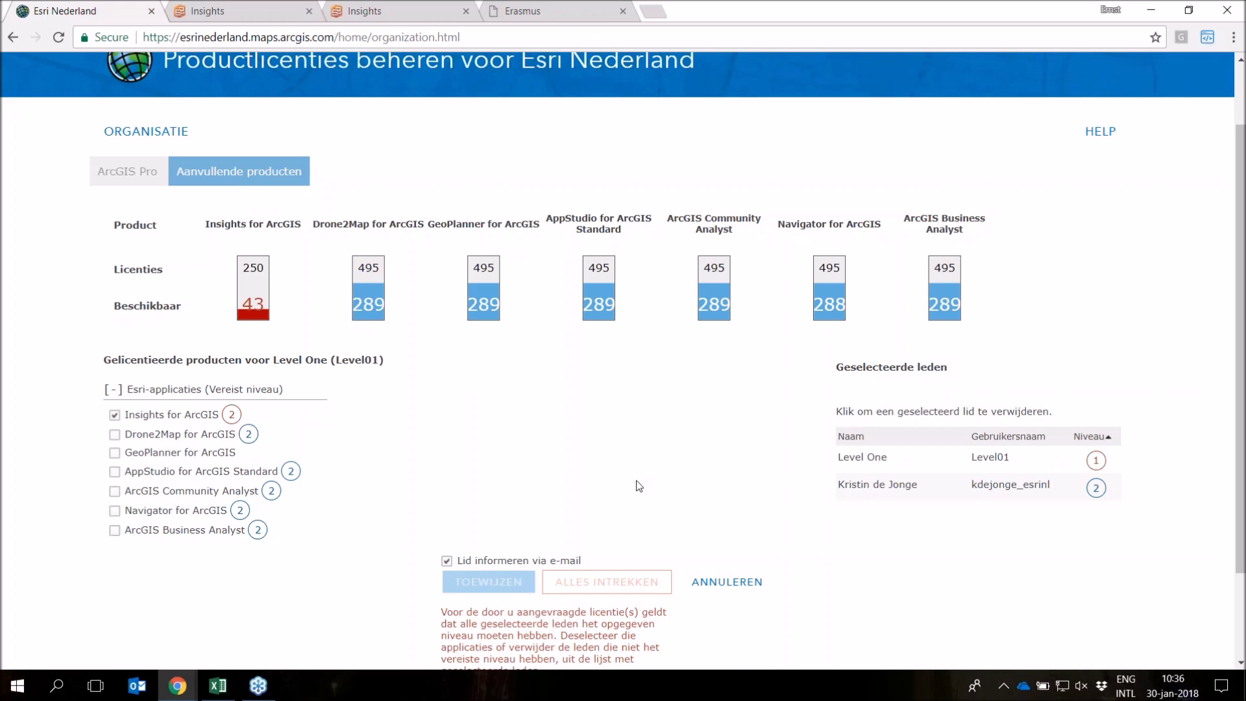
scroll(639, 486, "down", 1)
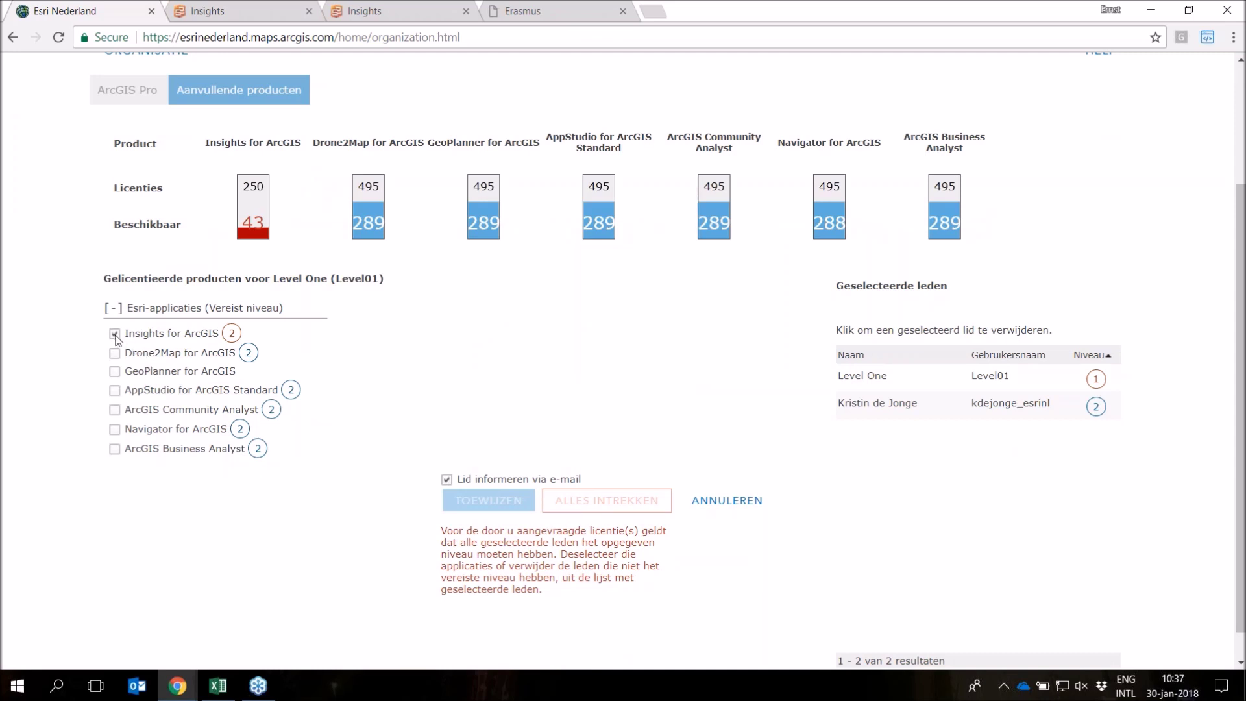
left_click(115, 334)
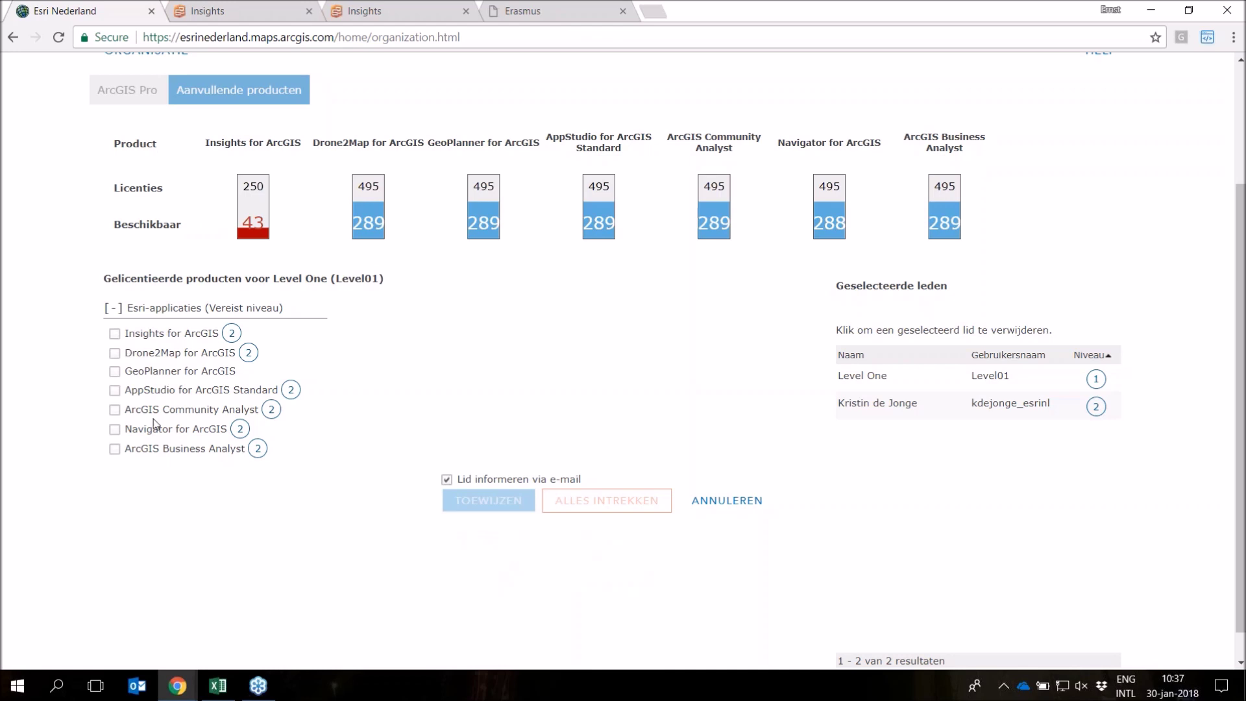
mouse_move(181, 695)
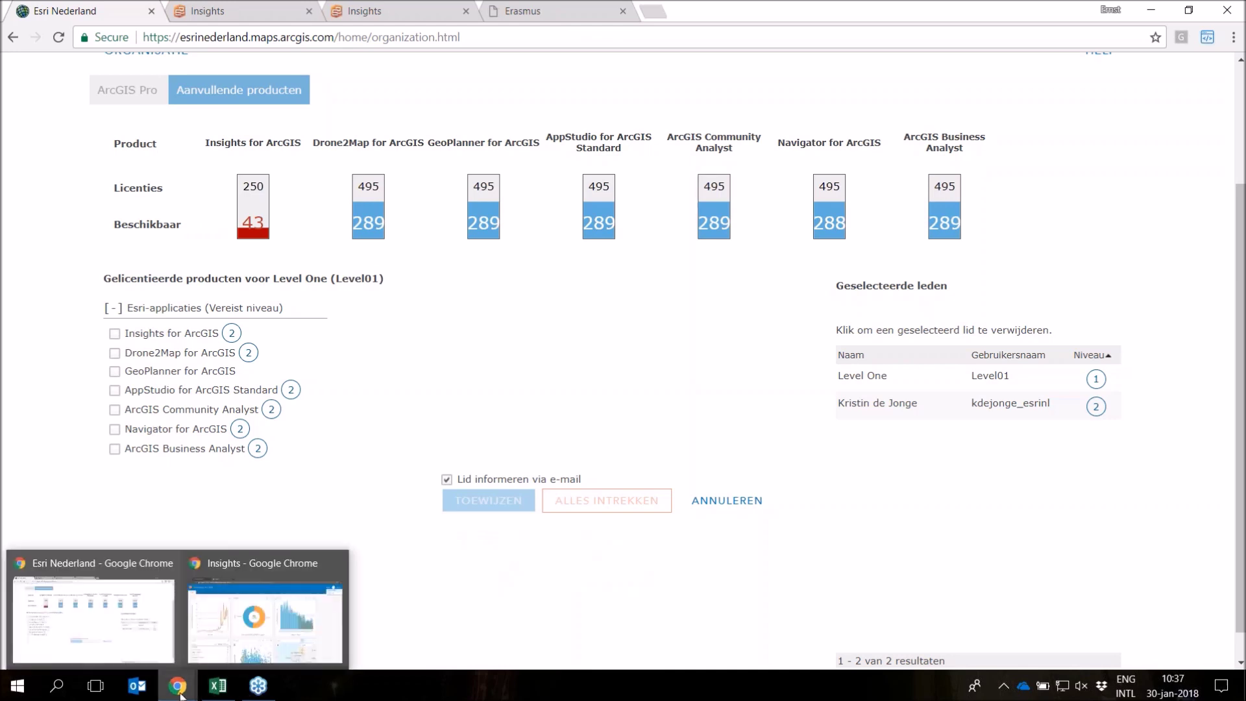
left_click(241, 559)
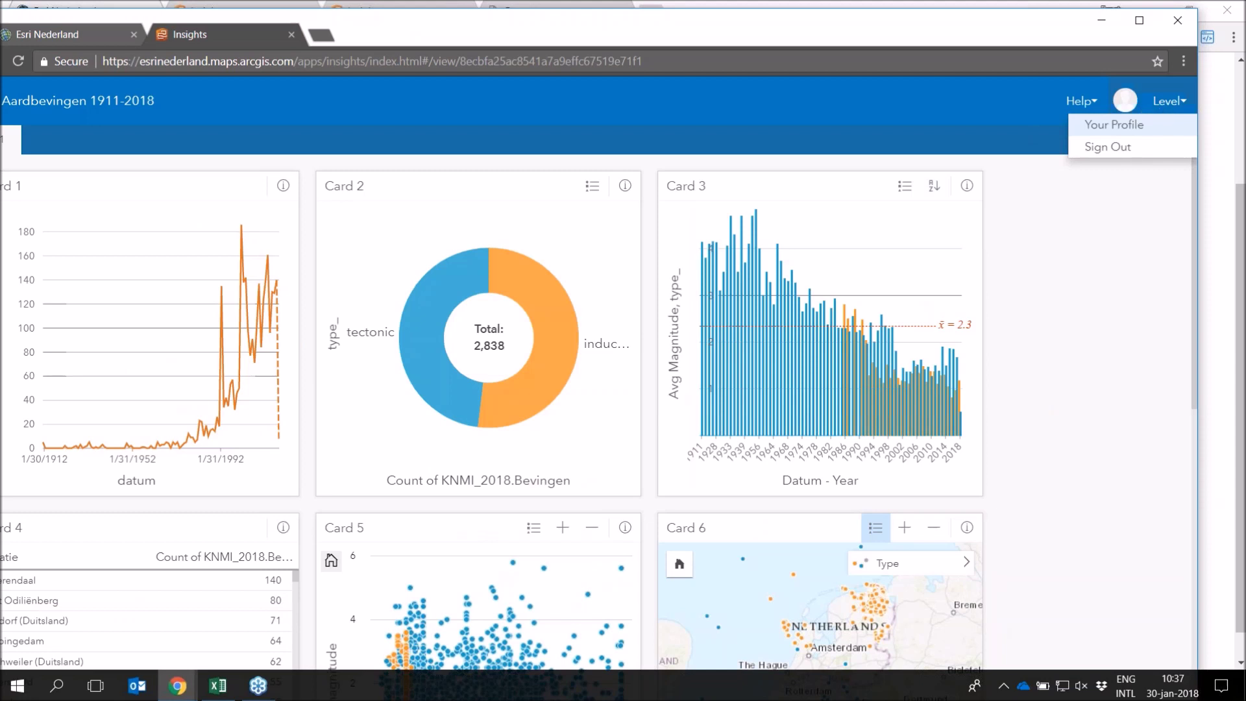
left_click_drag(657, 34, 726, 32)
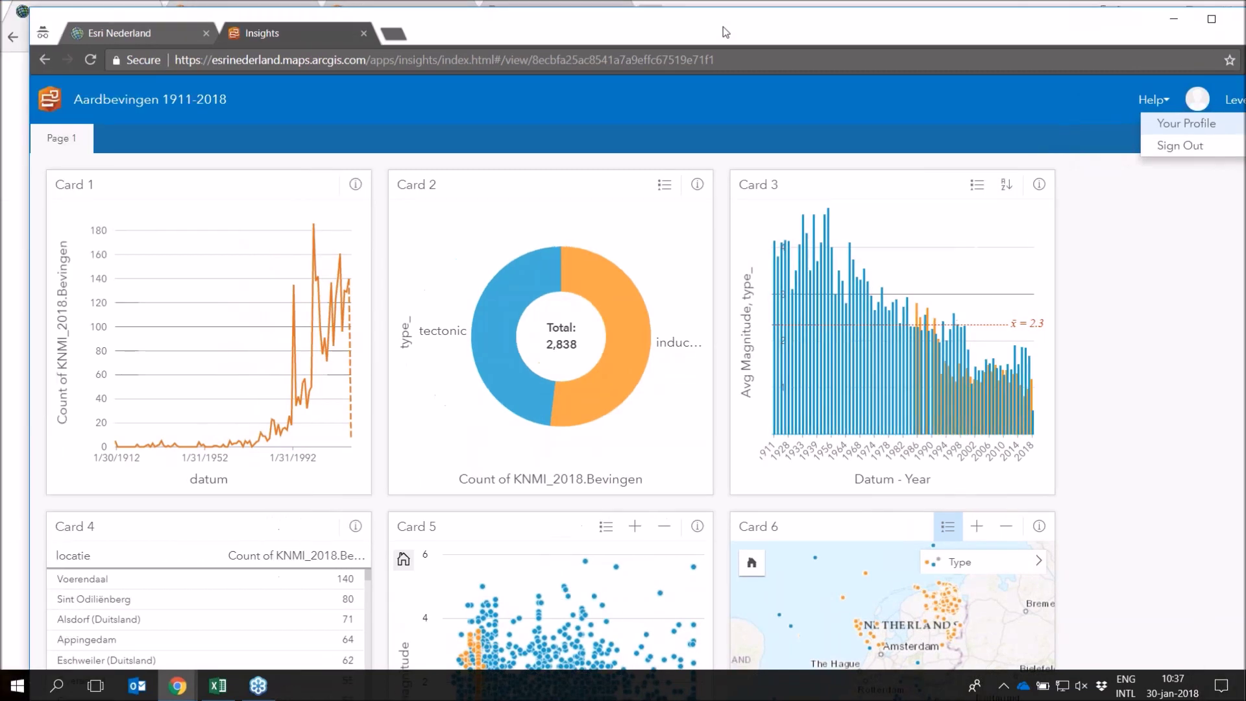
left_click(942, 5)
scroll(580, 73, "up", 1)
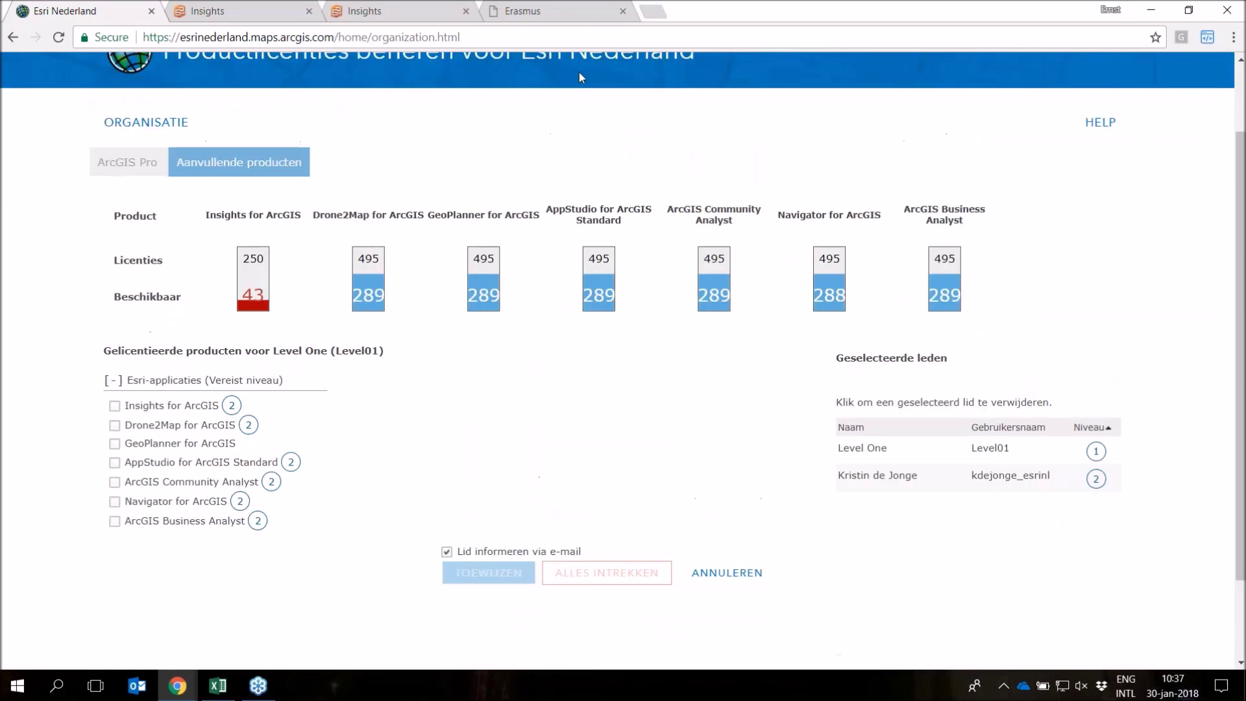
scroll(579, 73, "up", 1)
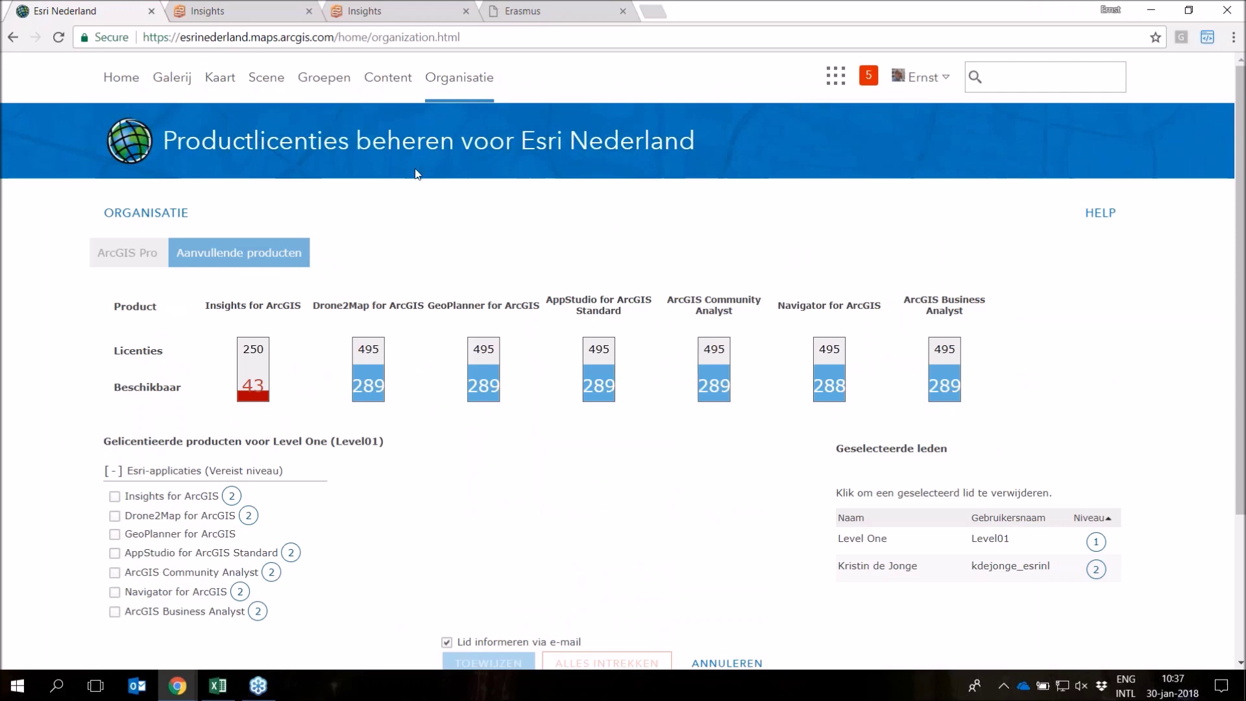
Step: Launch Insights for ArcGIS from the Erasmus portal's Apps menu
left_click(553, 16)
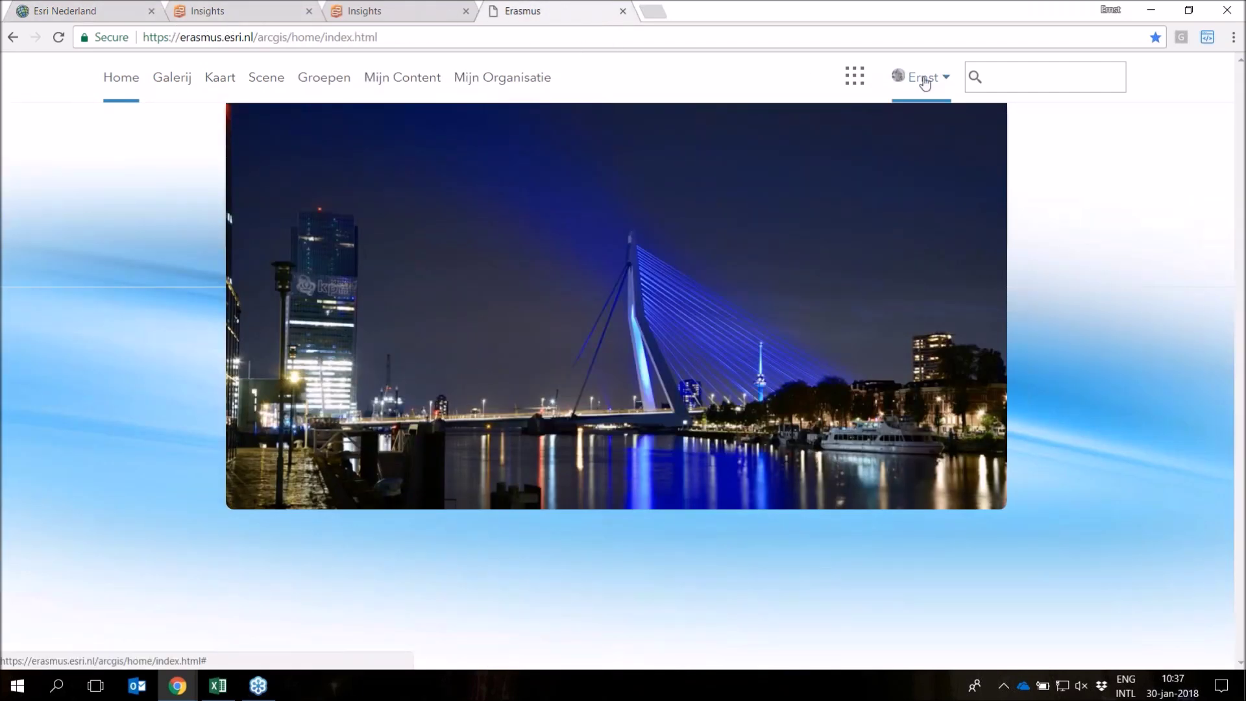
left_click(860, 86)
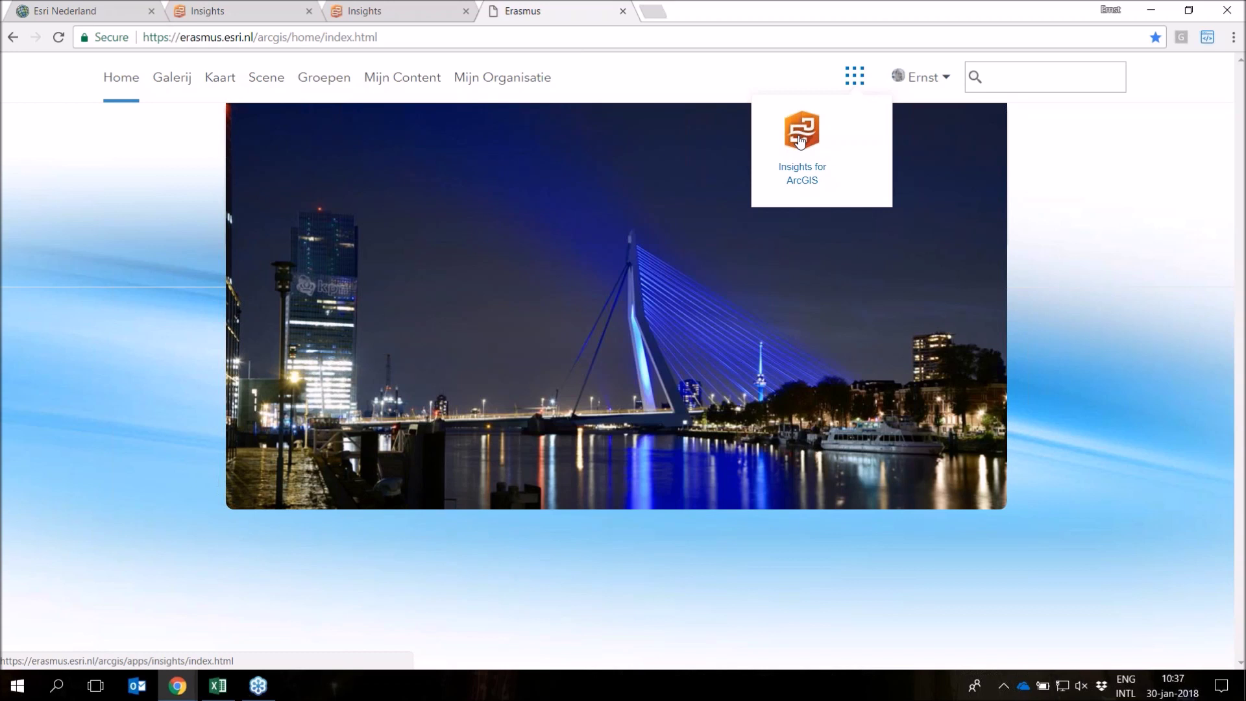
left_click(800, 141)
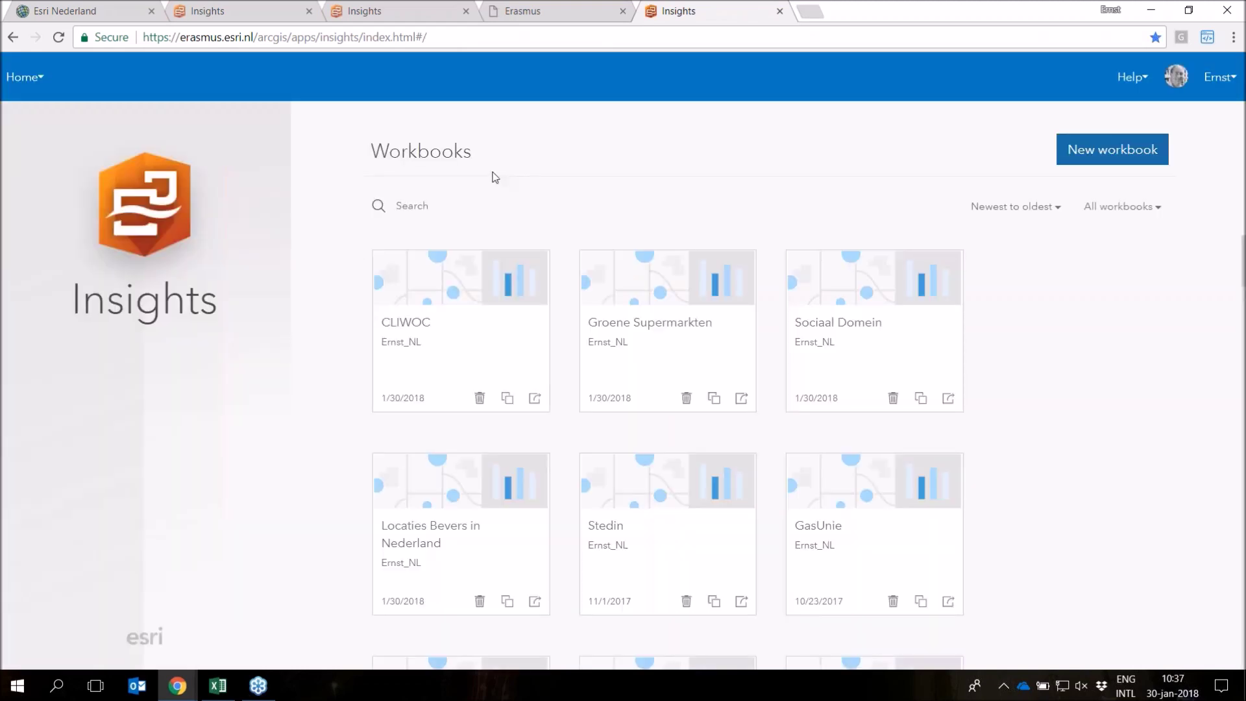
Step: Open the Groene Supermarkten workbook from the Workbooks list
left_click(1120, 152)
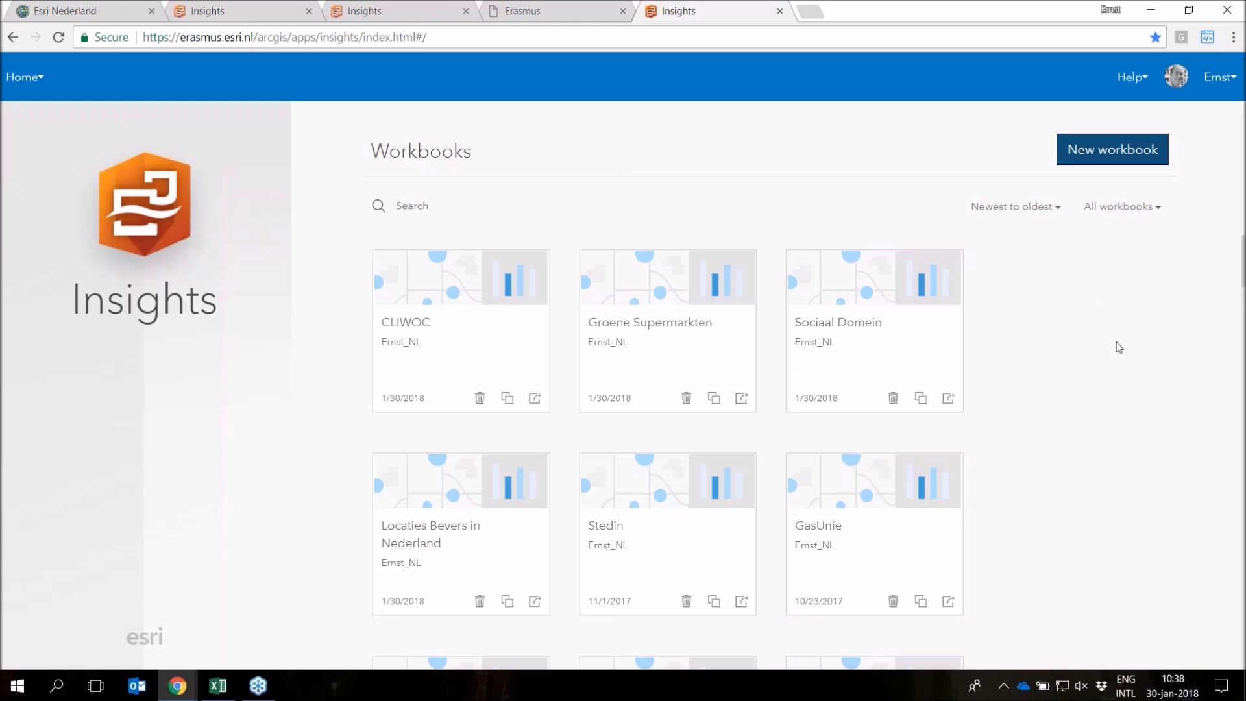
mouse_move(457, 280)
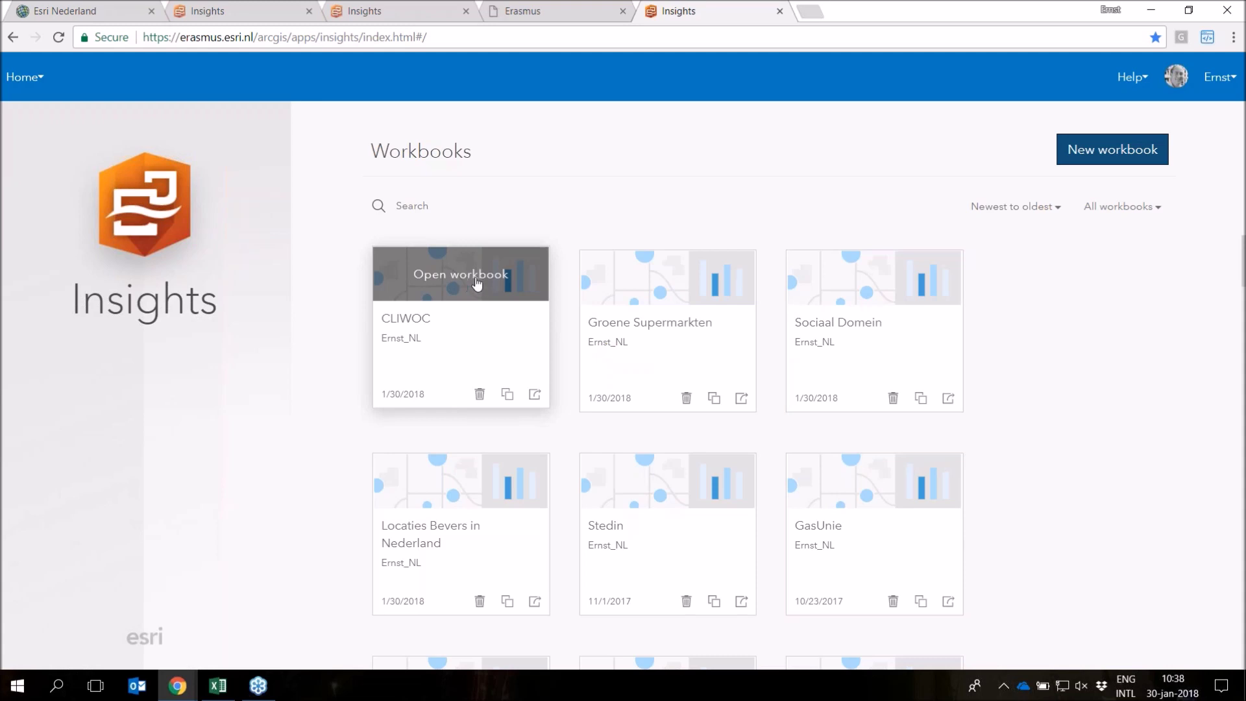
left_click(469, 284)
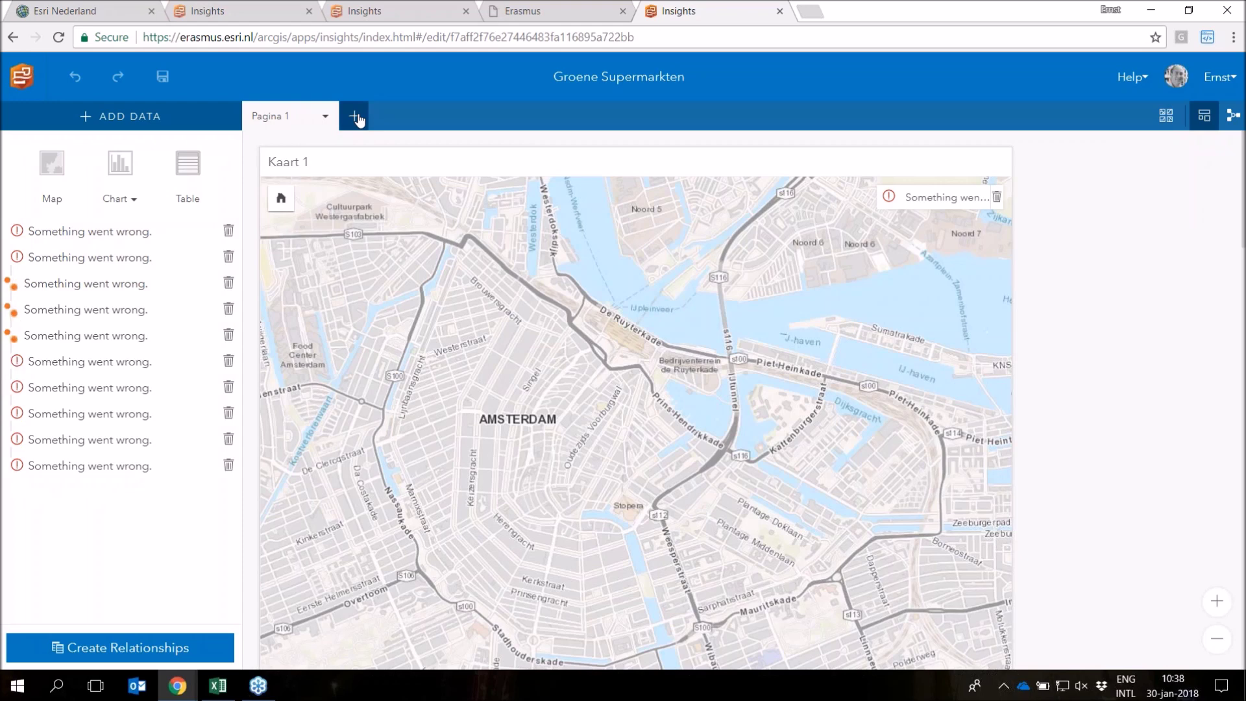
Step: Add an empty Page 2, browsing the Database category without adding data
left_click(354, 116)
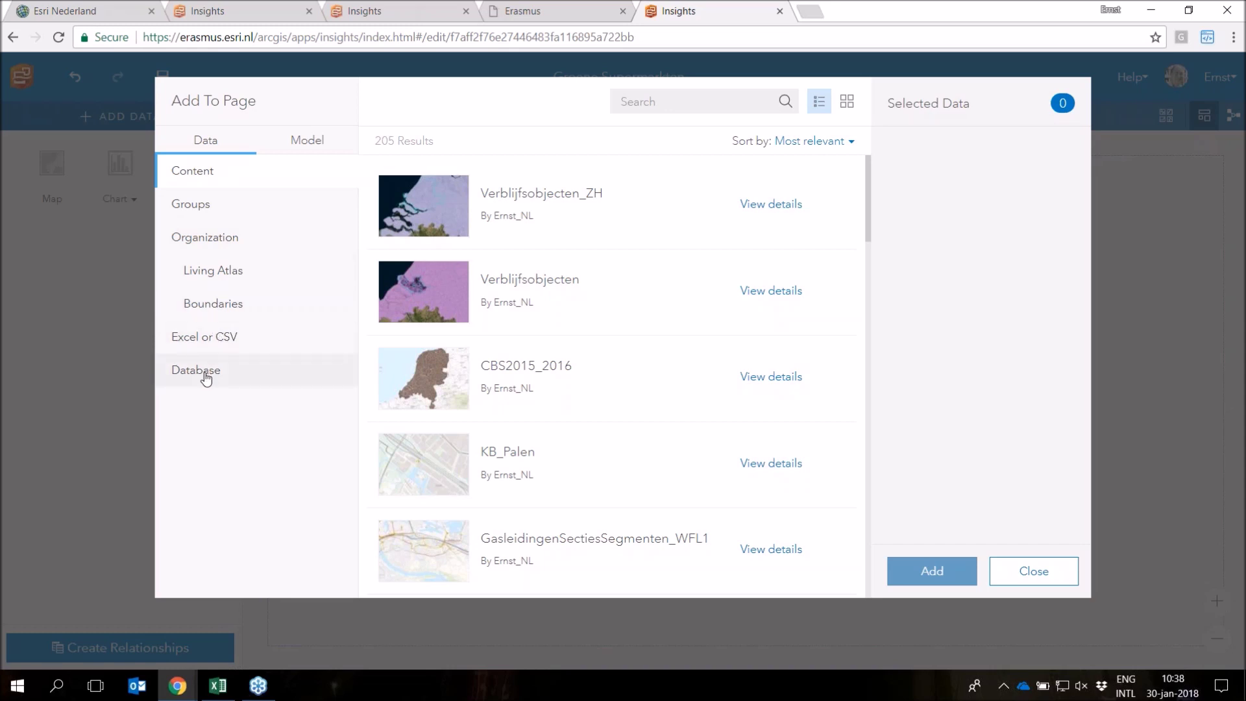
left_click(205, 379)
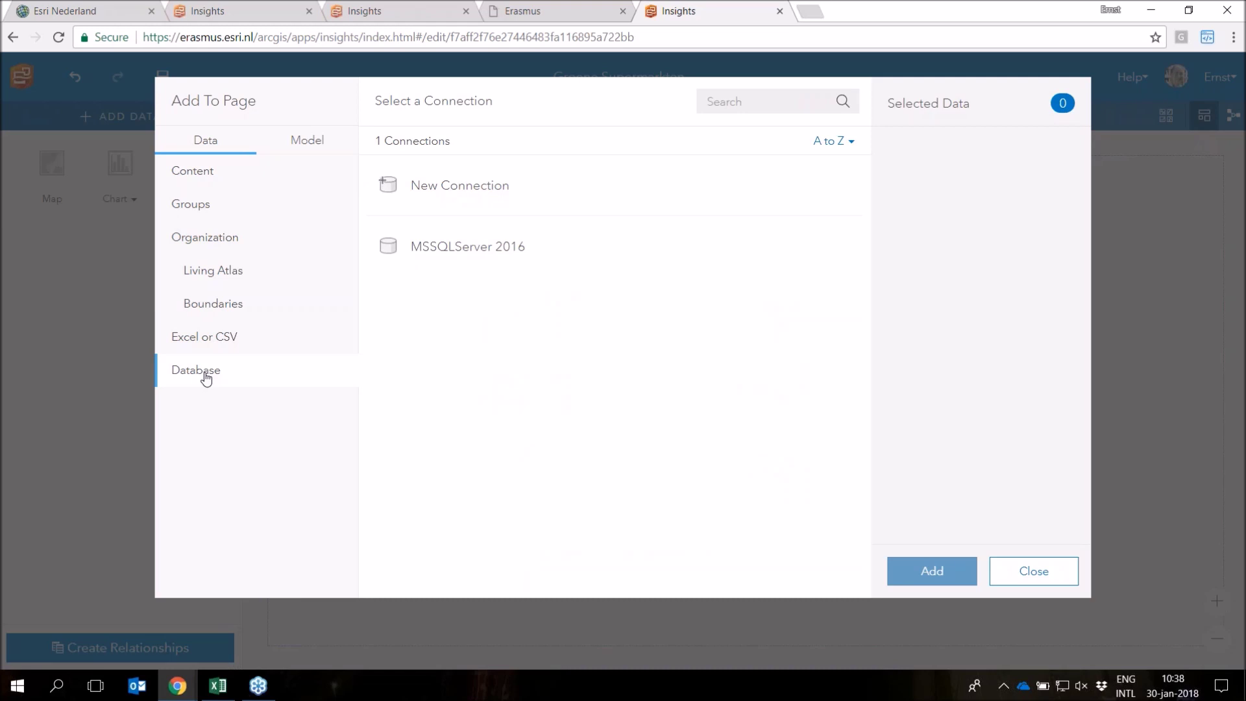
left_click(1043, 574)
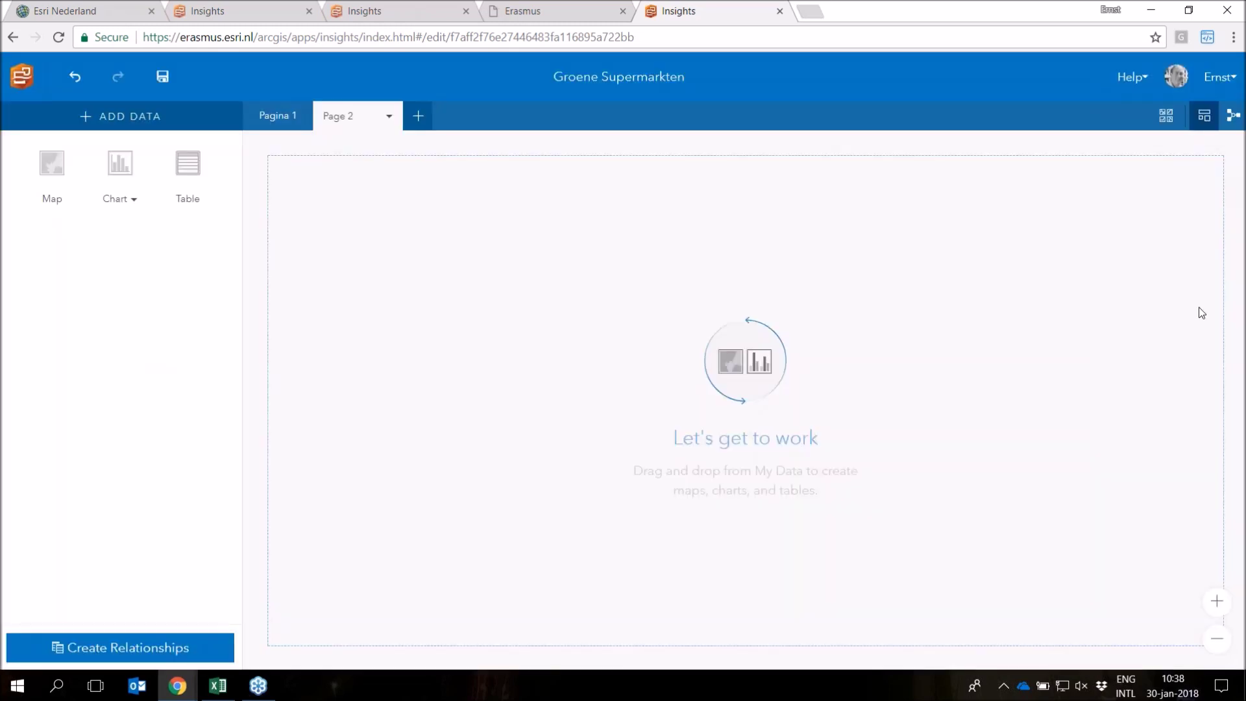